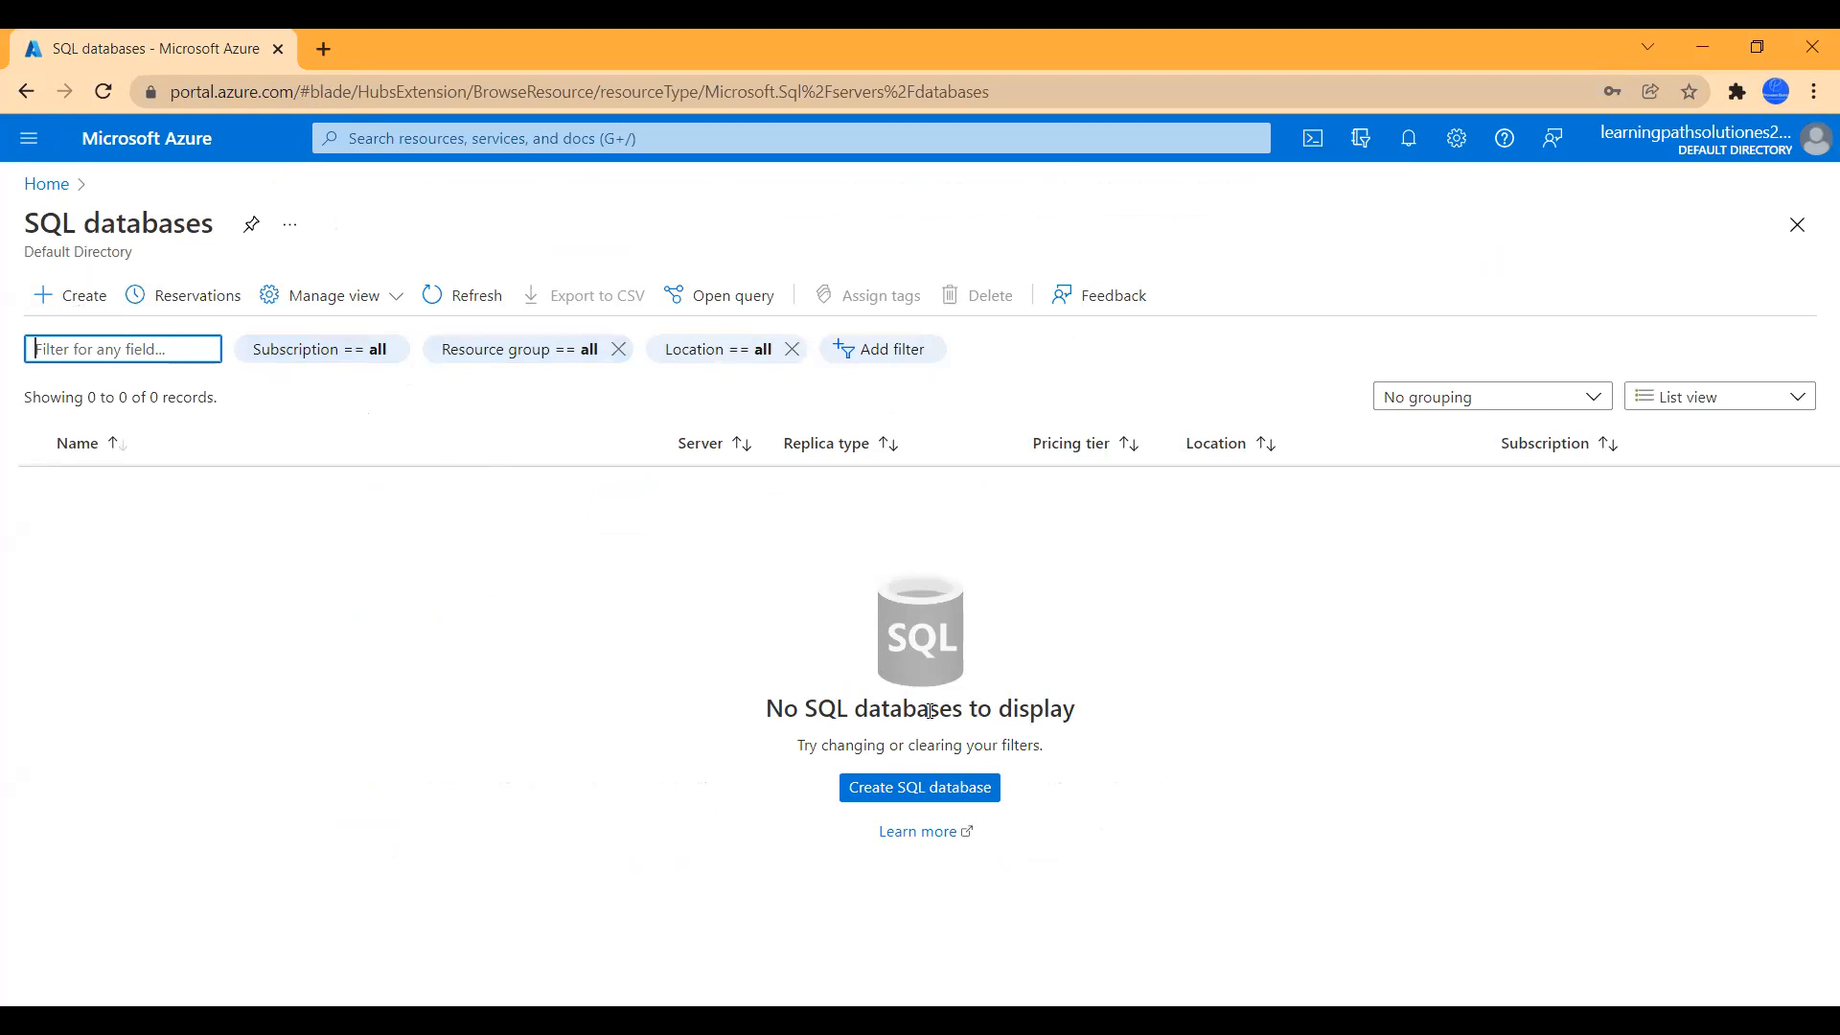
- Start a new SQL database and create the new resource group sqldbrg01 for it
click(934, 797)
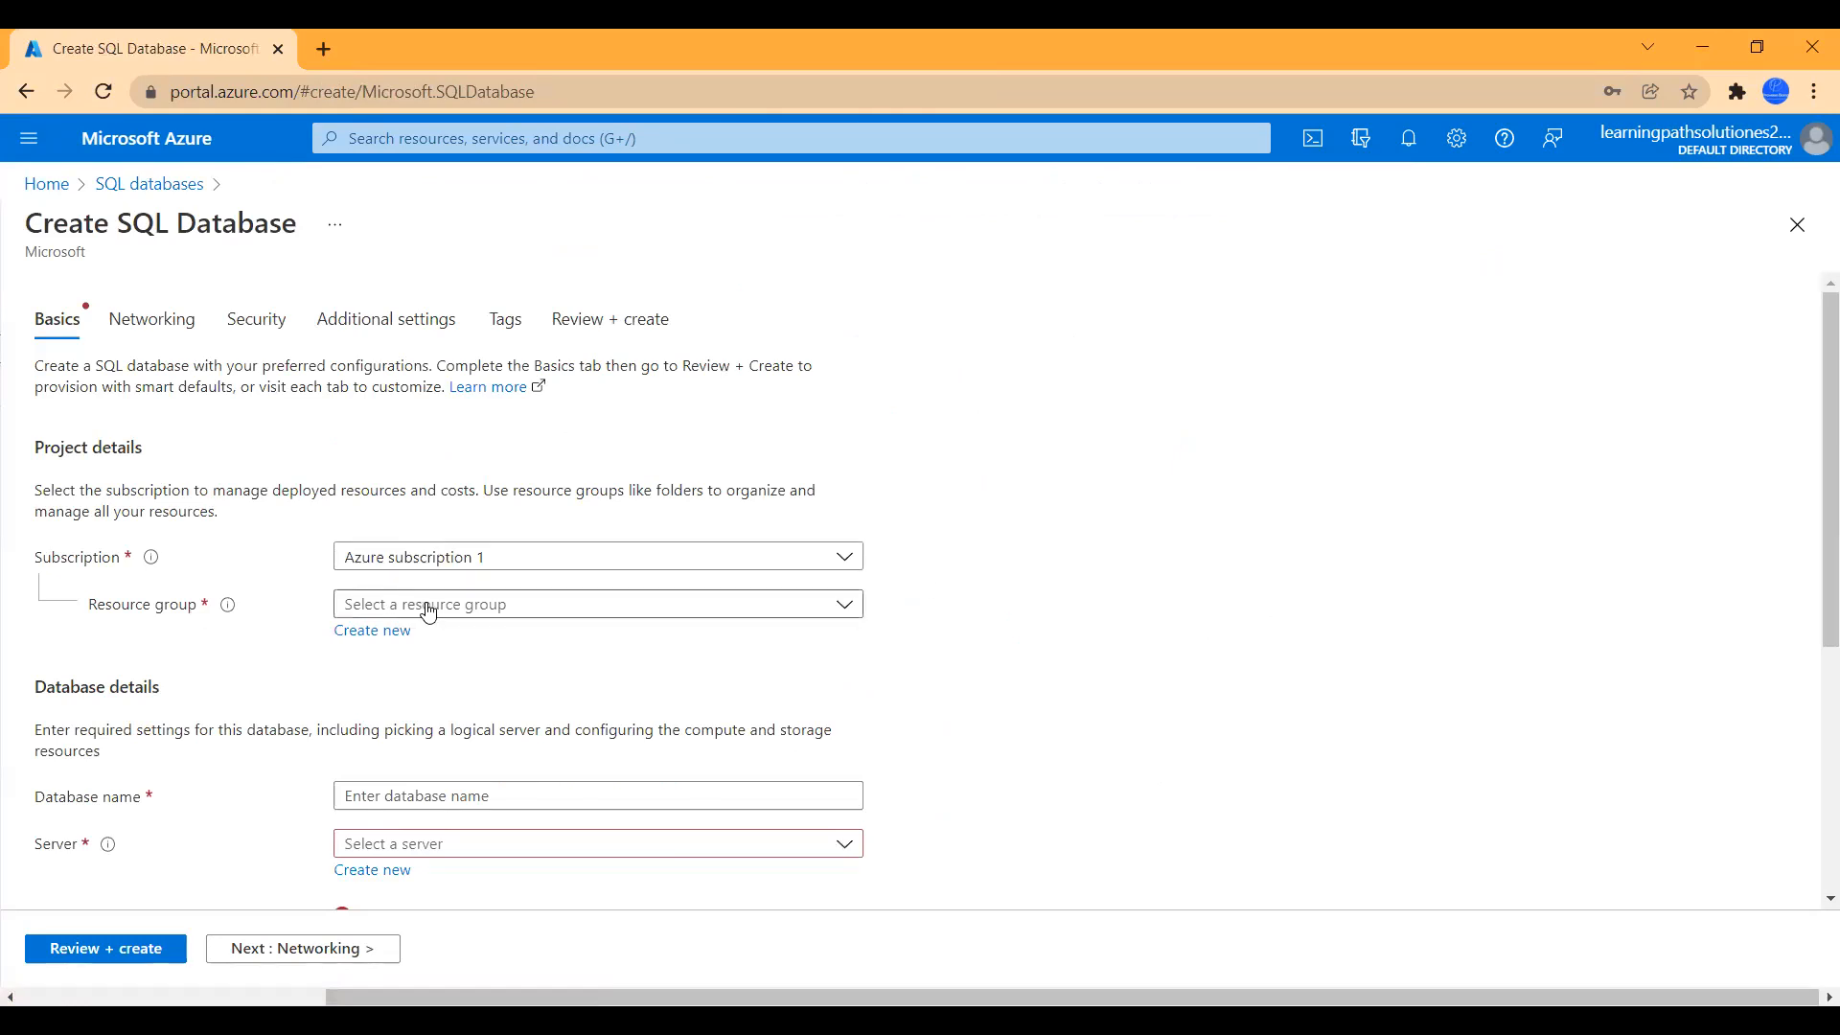
click(379, 632)
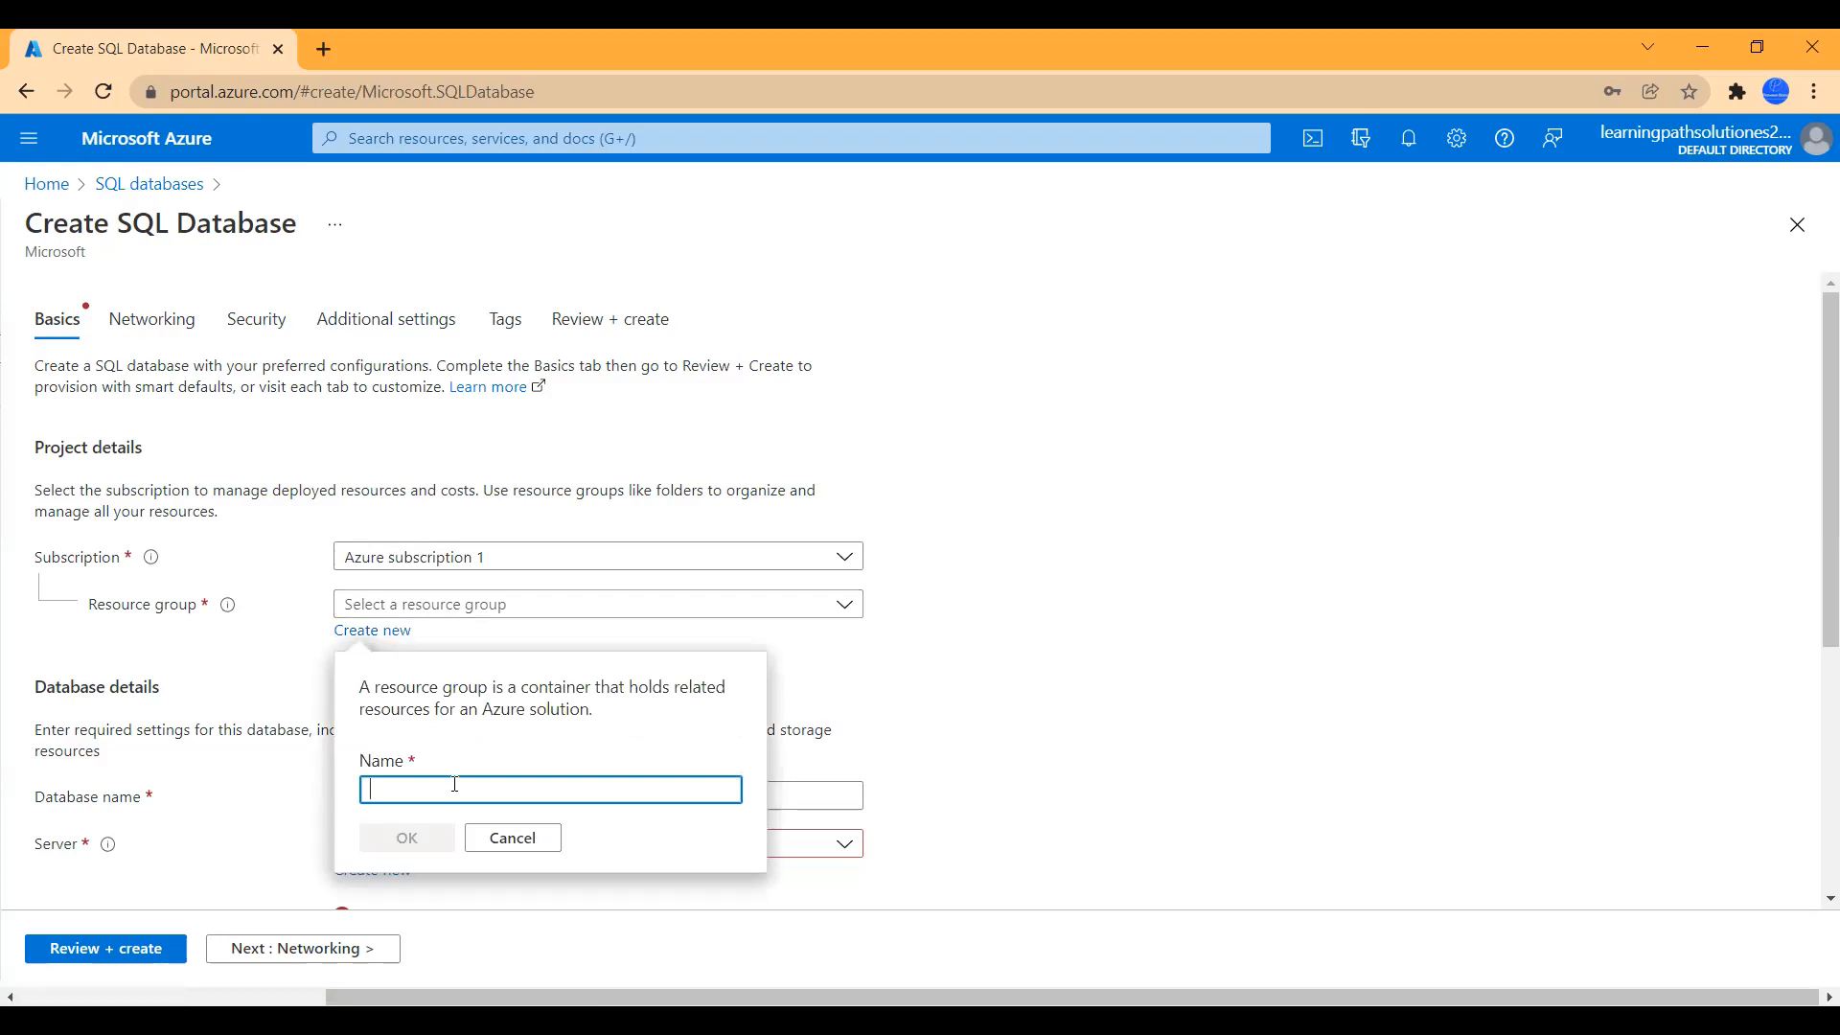
text(sqldbrg01)
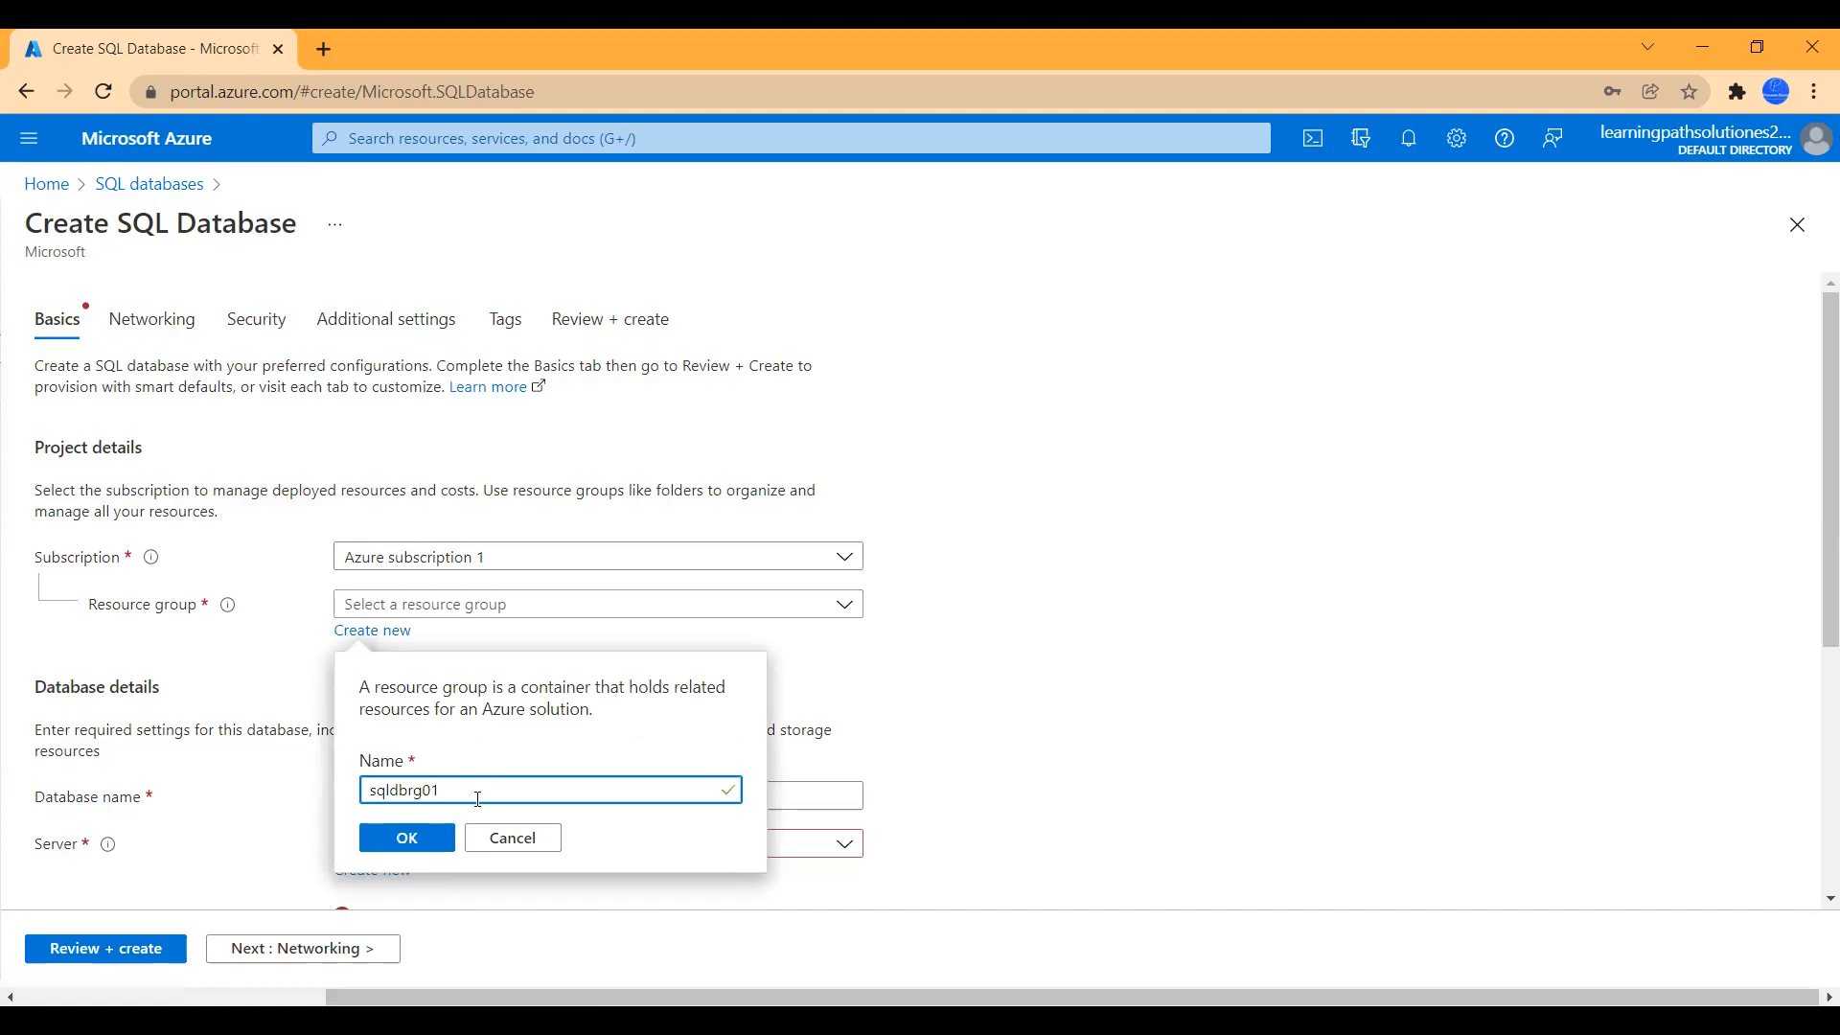
click(407, 838)
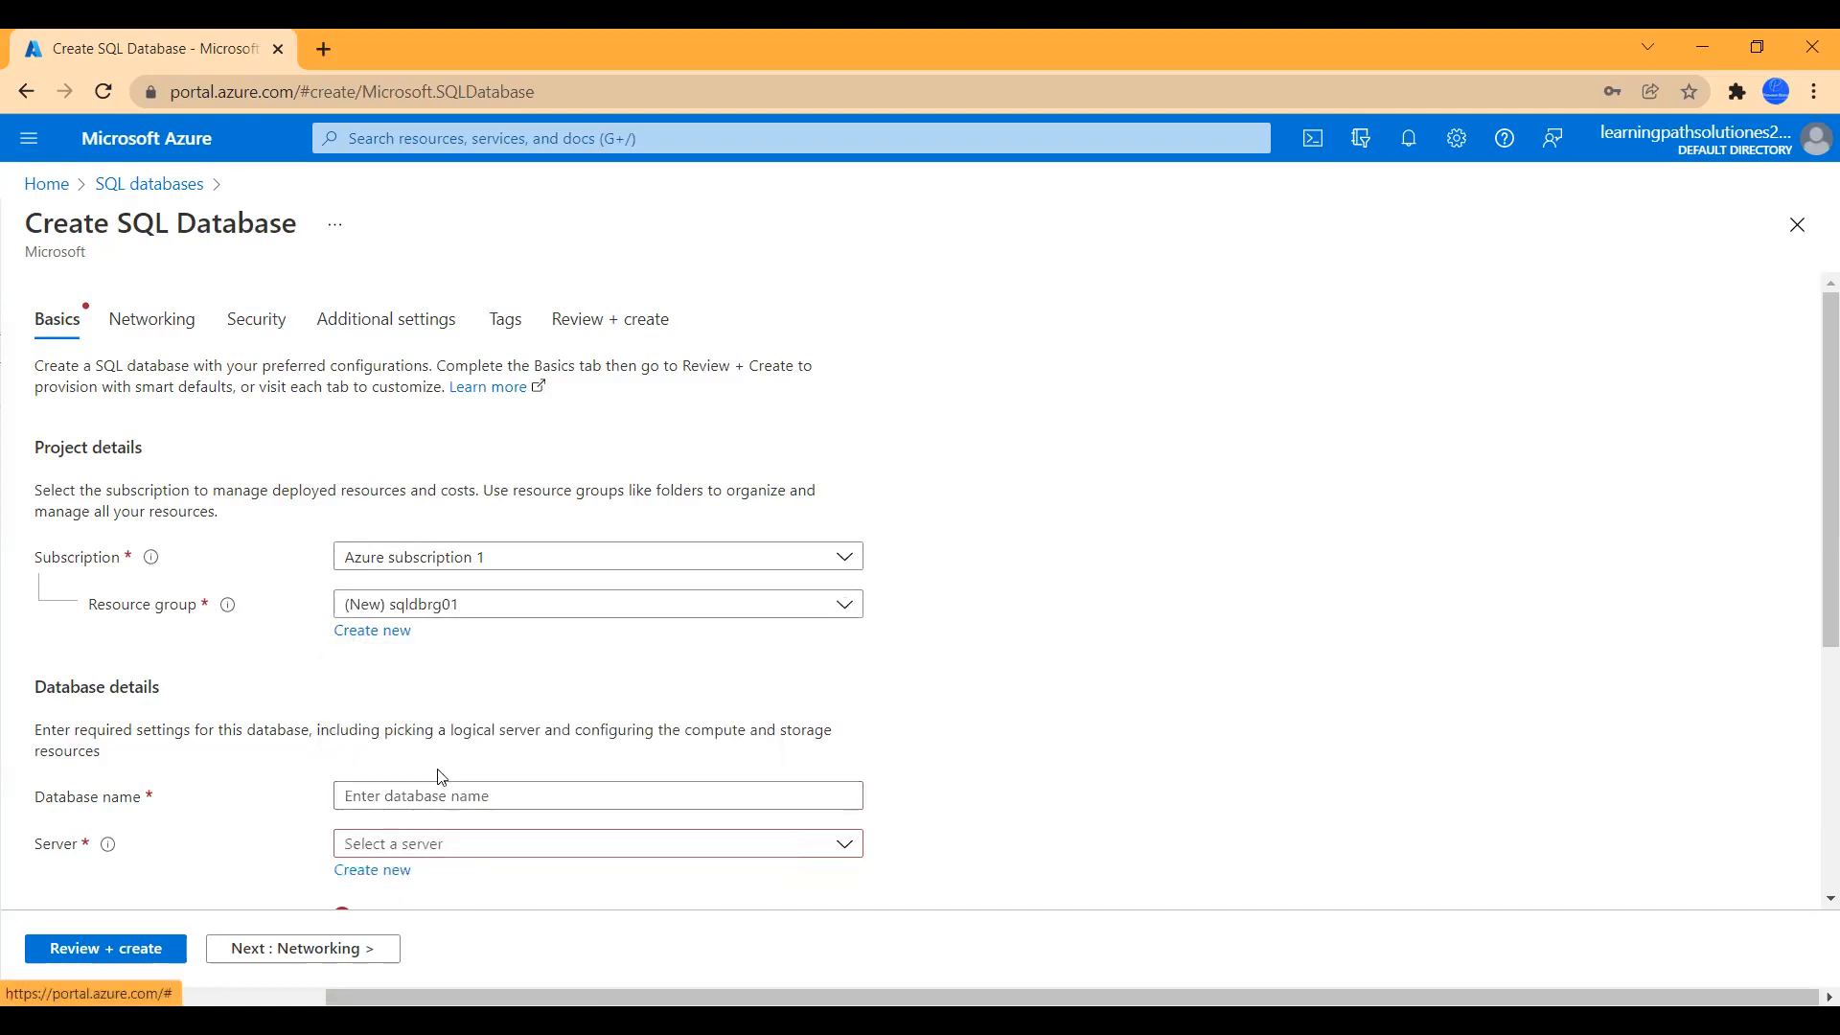
- Enter sqdbtest01 as the database name
click(419, 791)
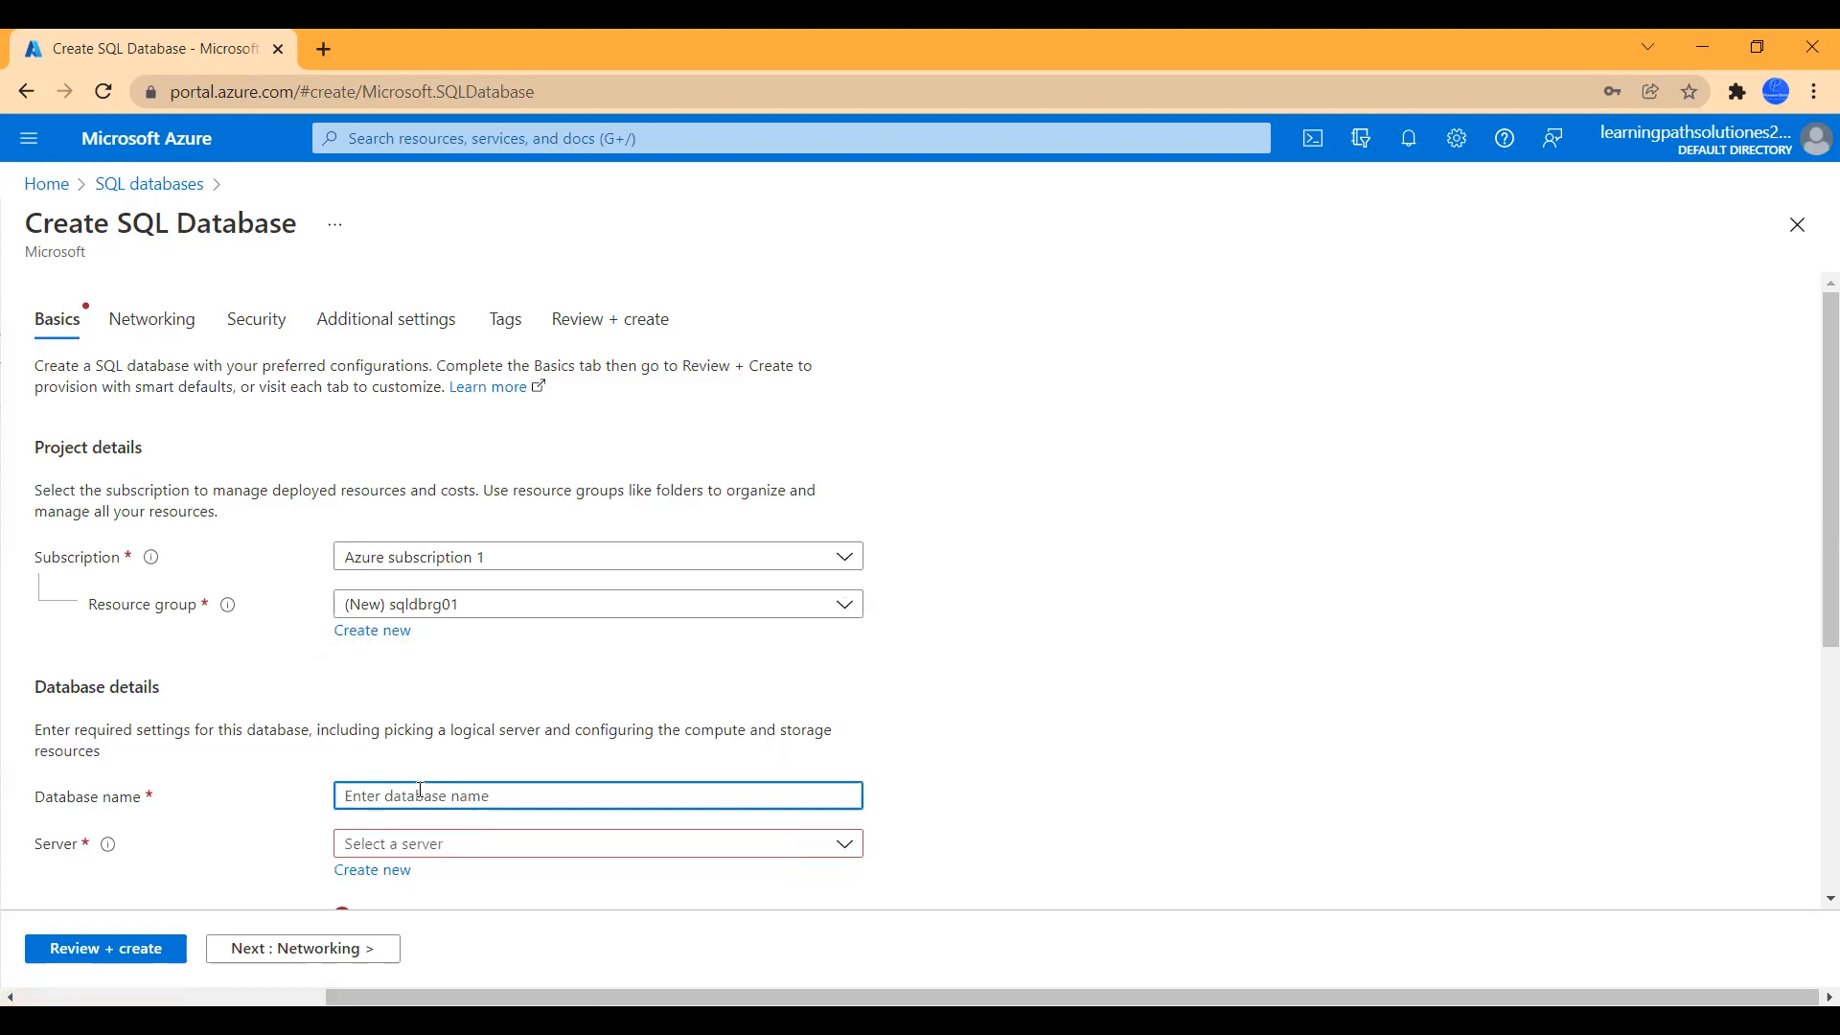
text(sqdbtest01)
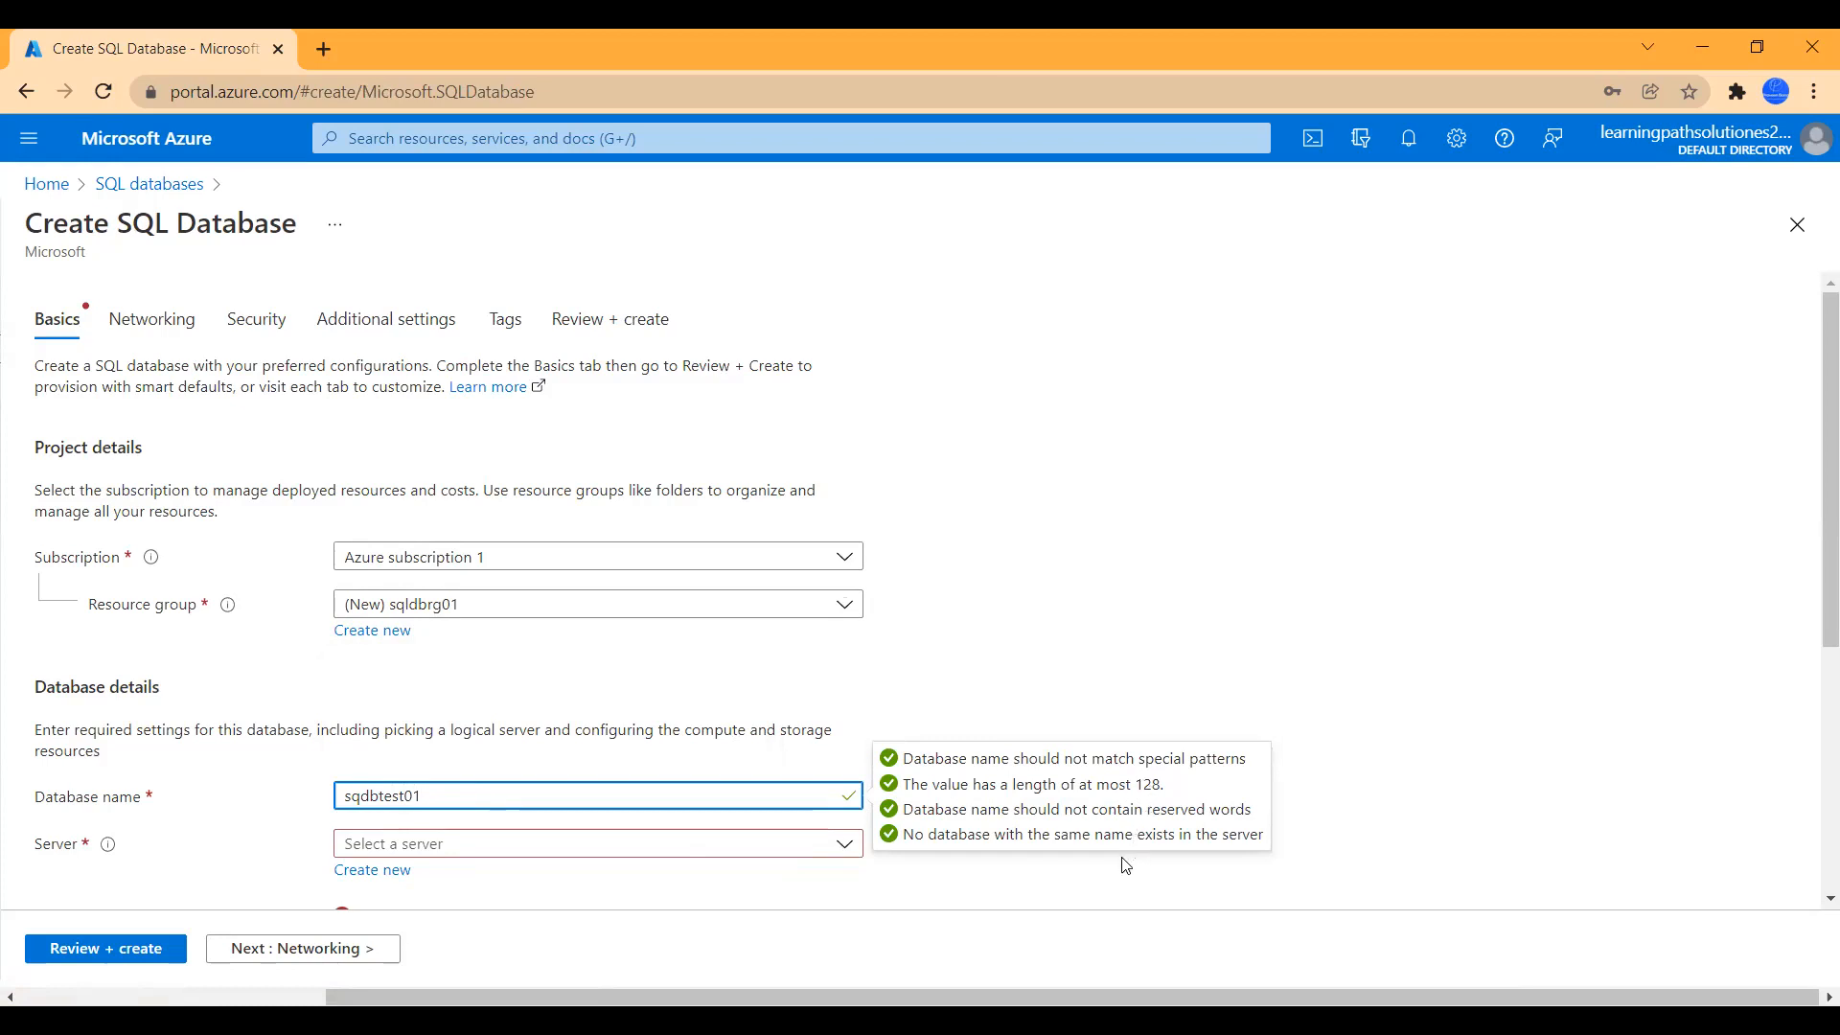
click(937, 905)
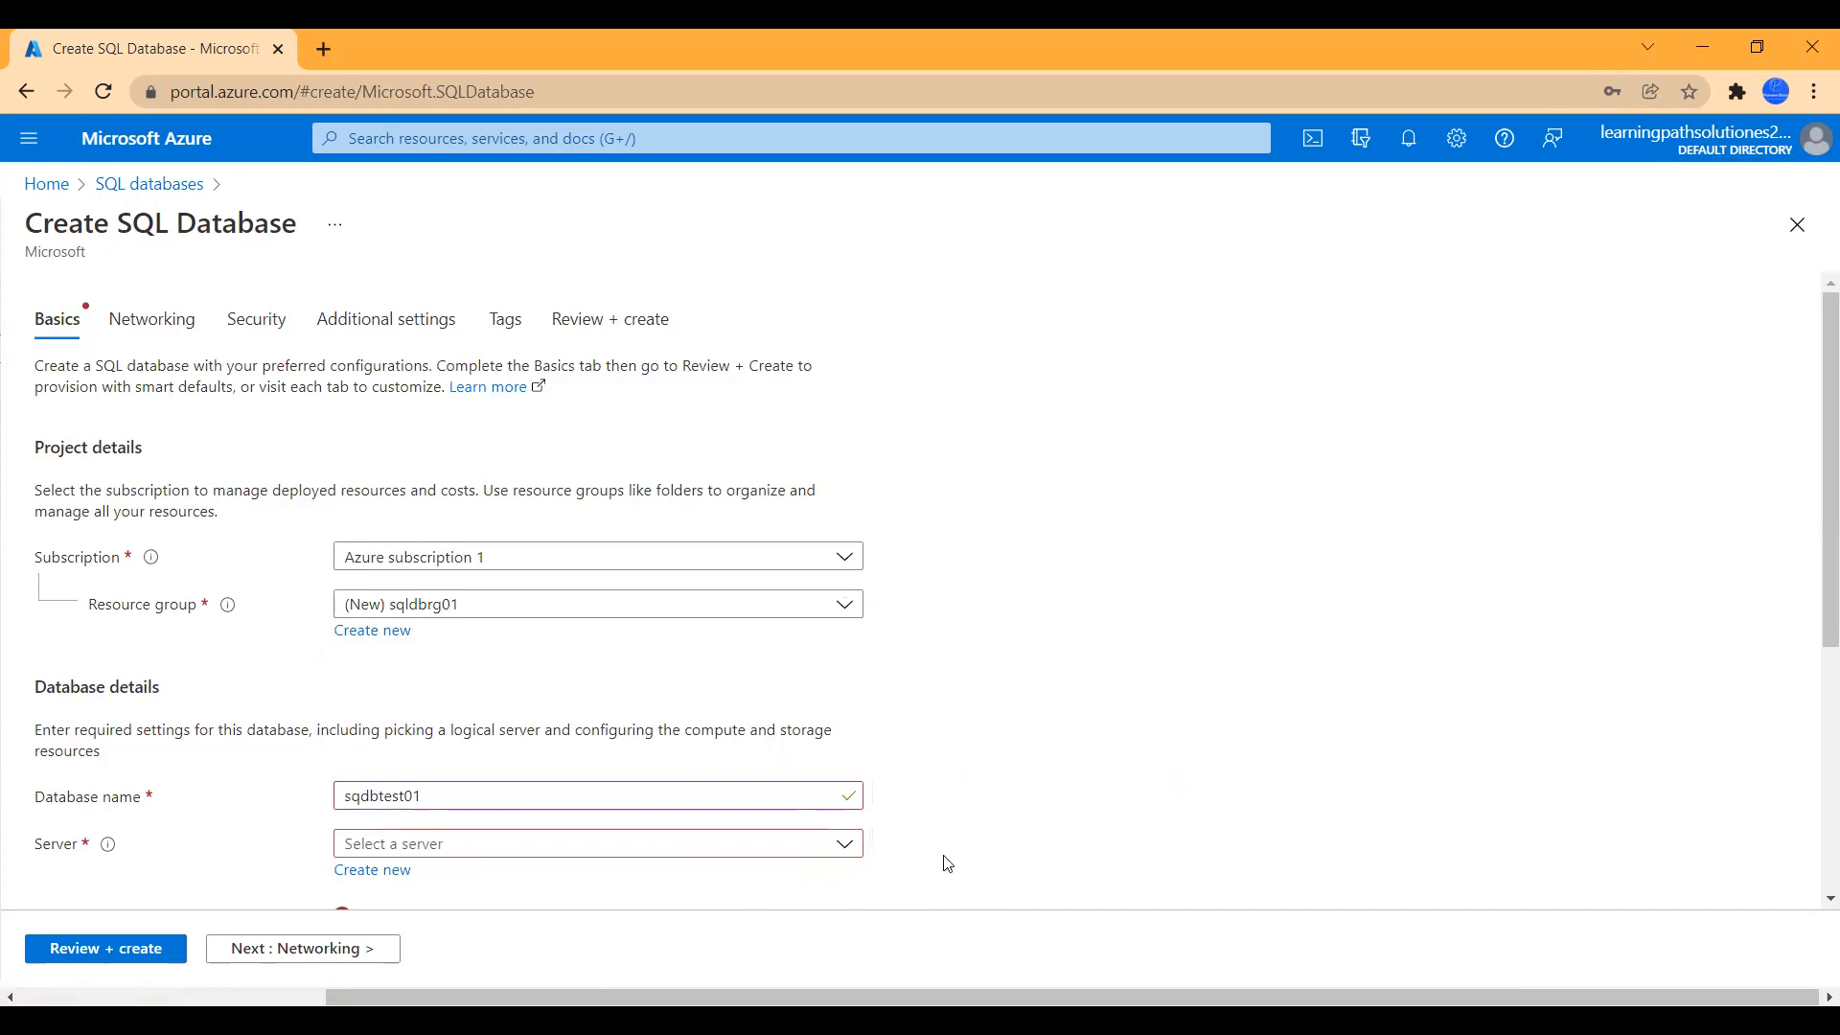
scroll(958, 826, down, 3)
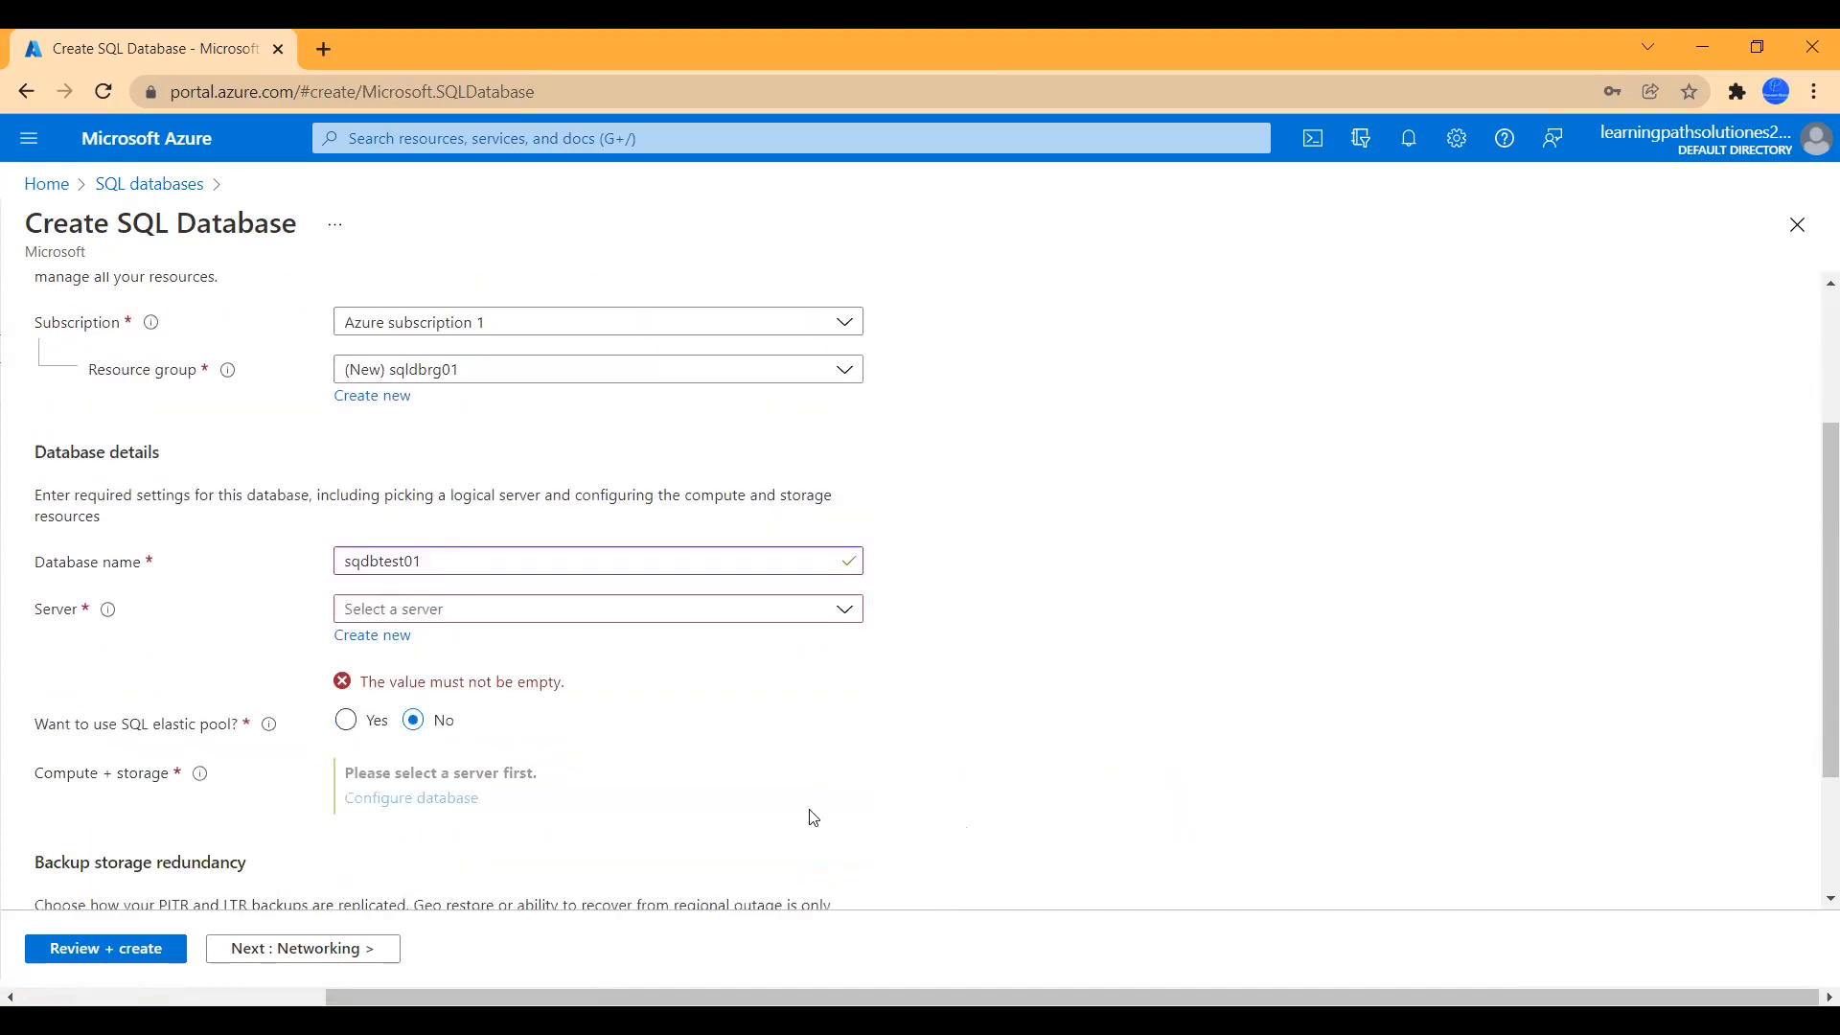
- Create a new server named sqldatabaseservertest001 in (US) East US
click(394, 634)
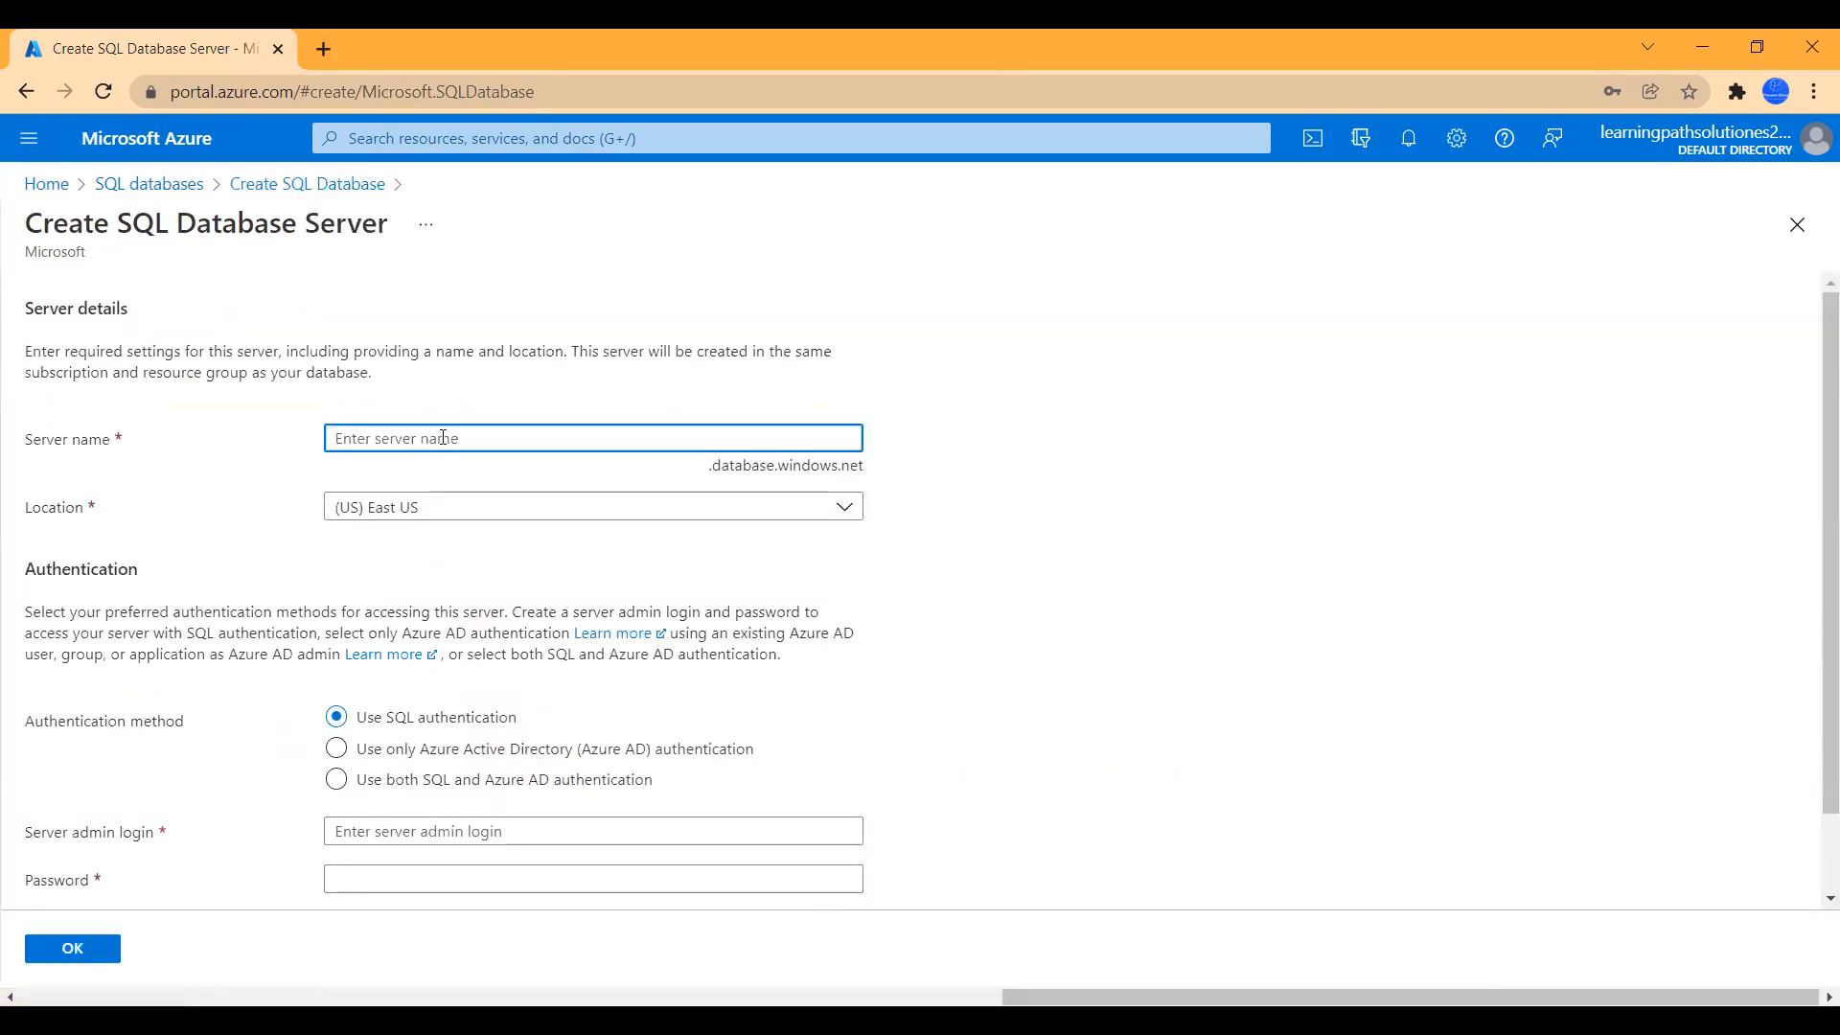
text(sqld)
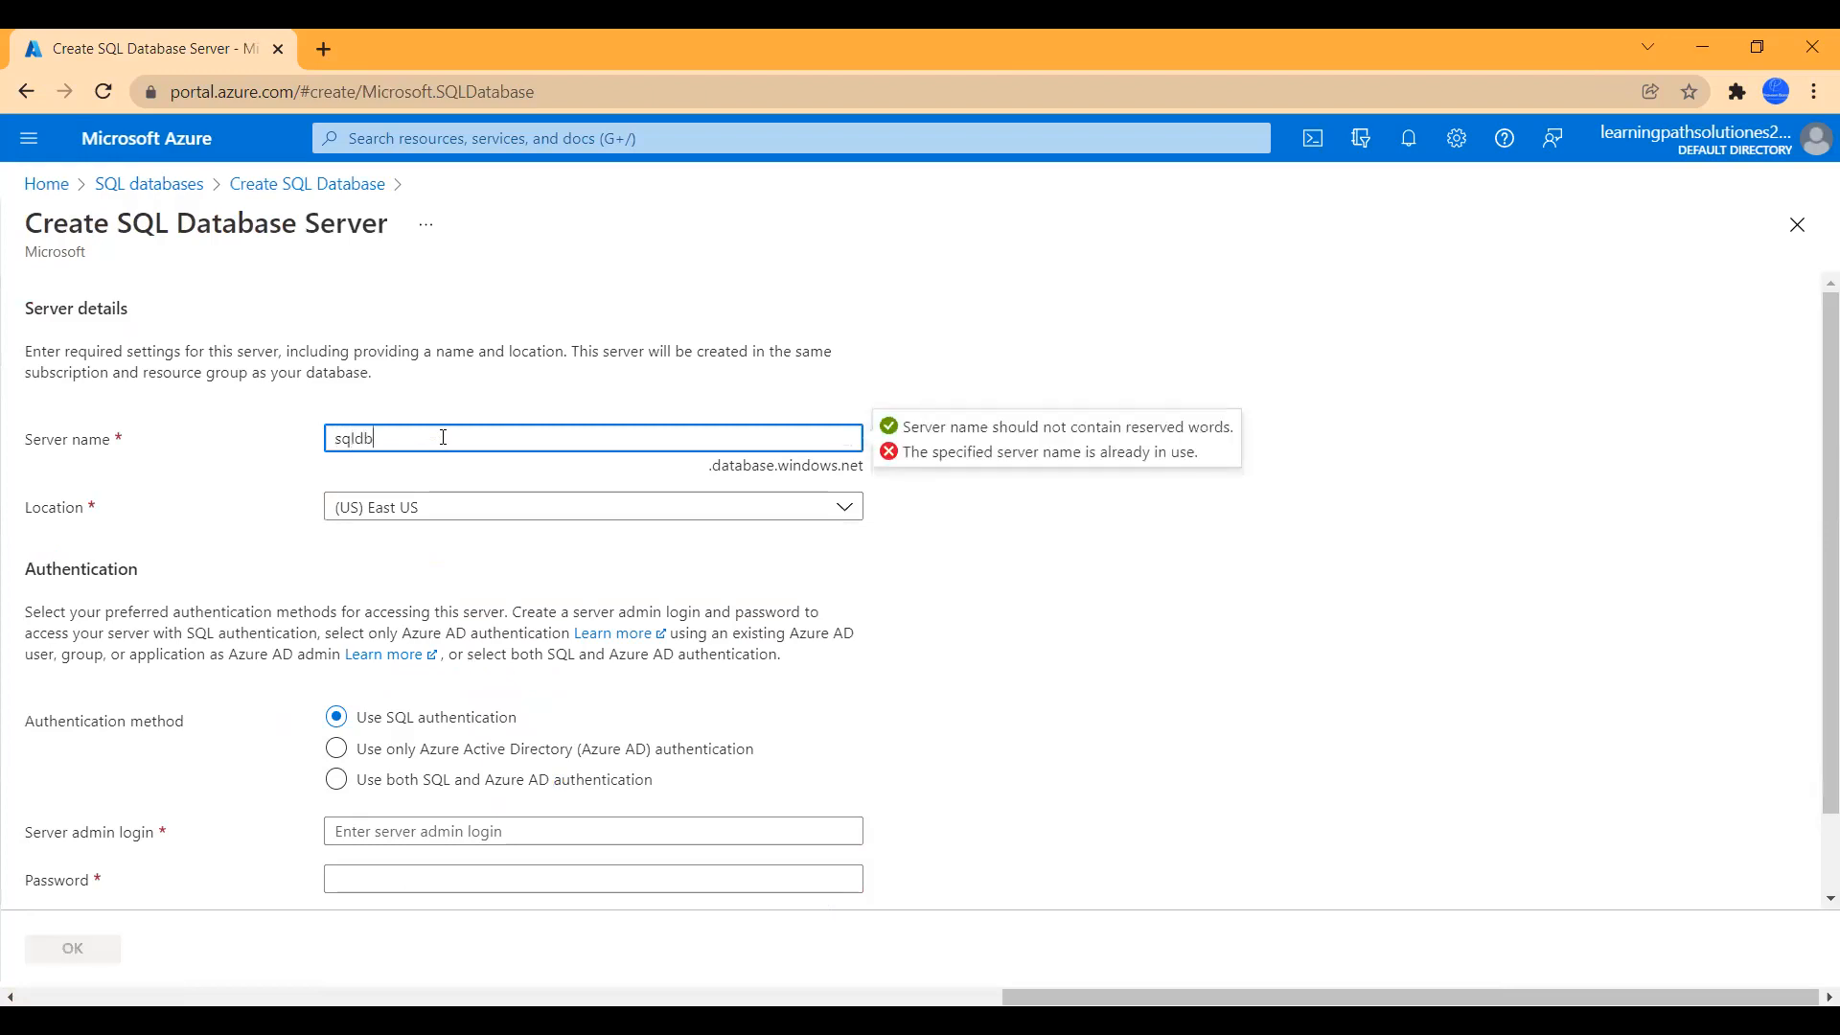
text(a)
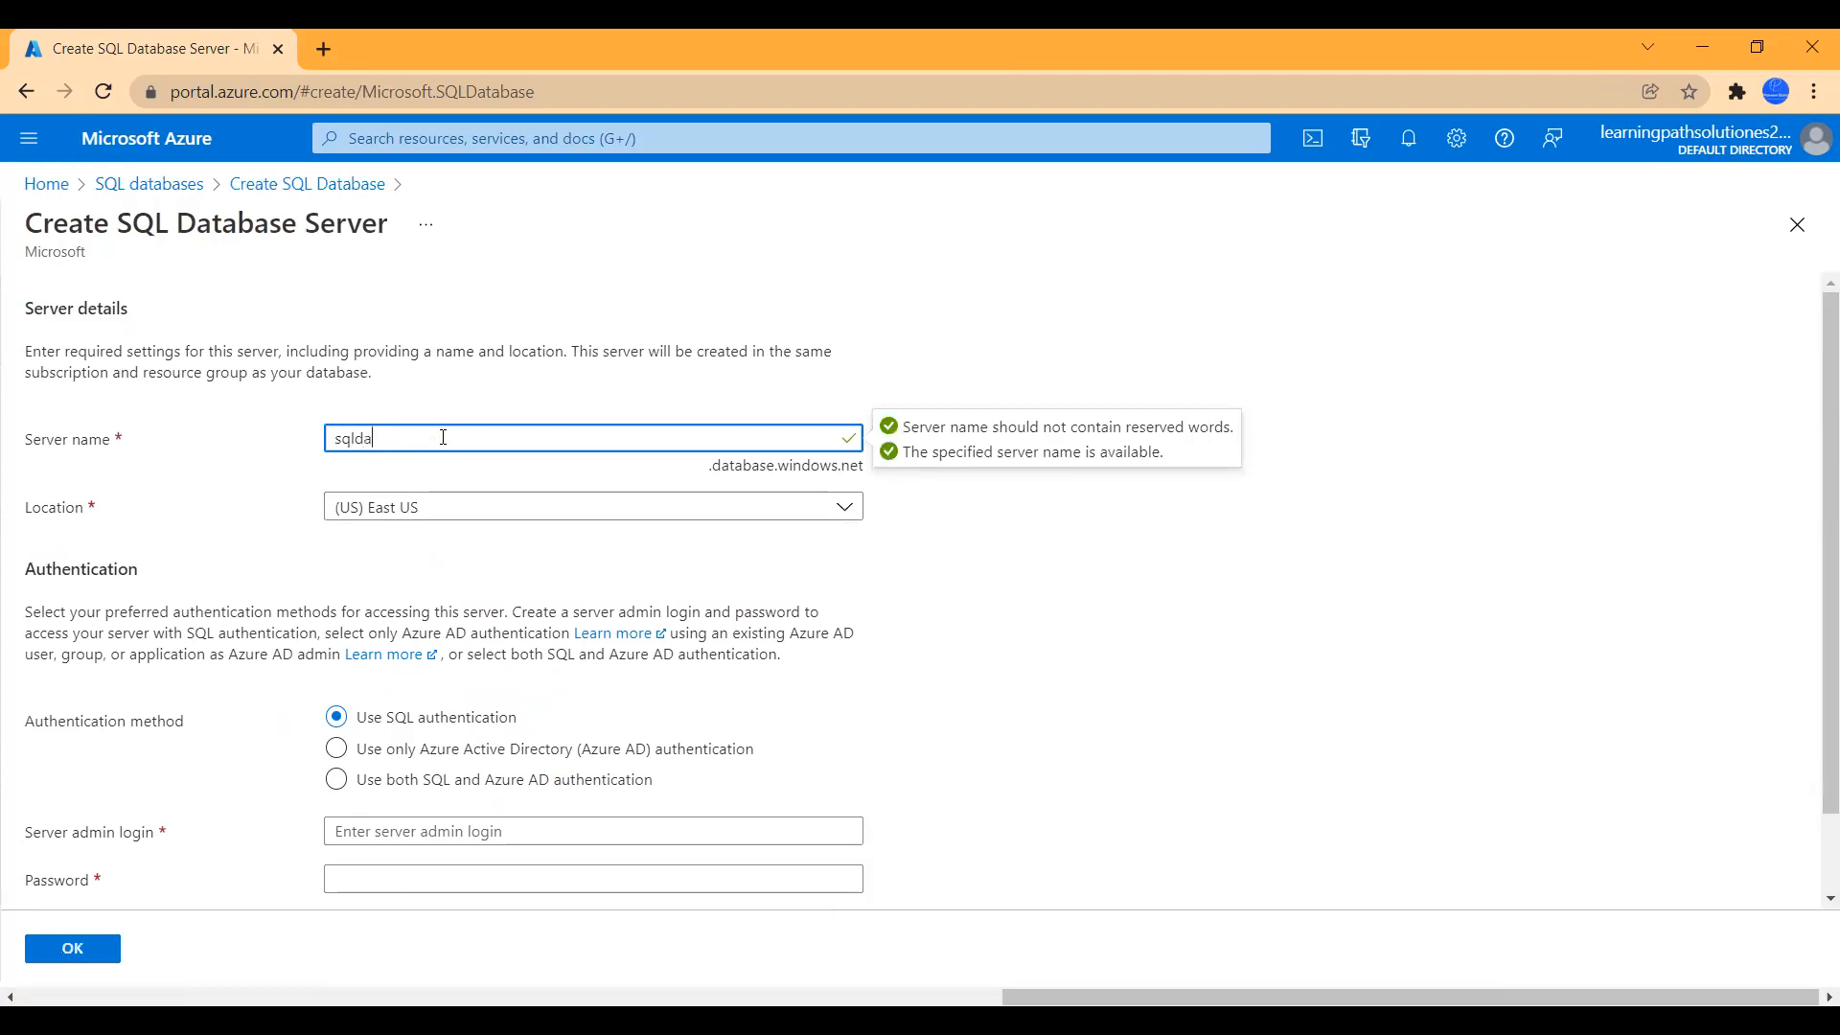
text(tabaseserver01)
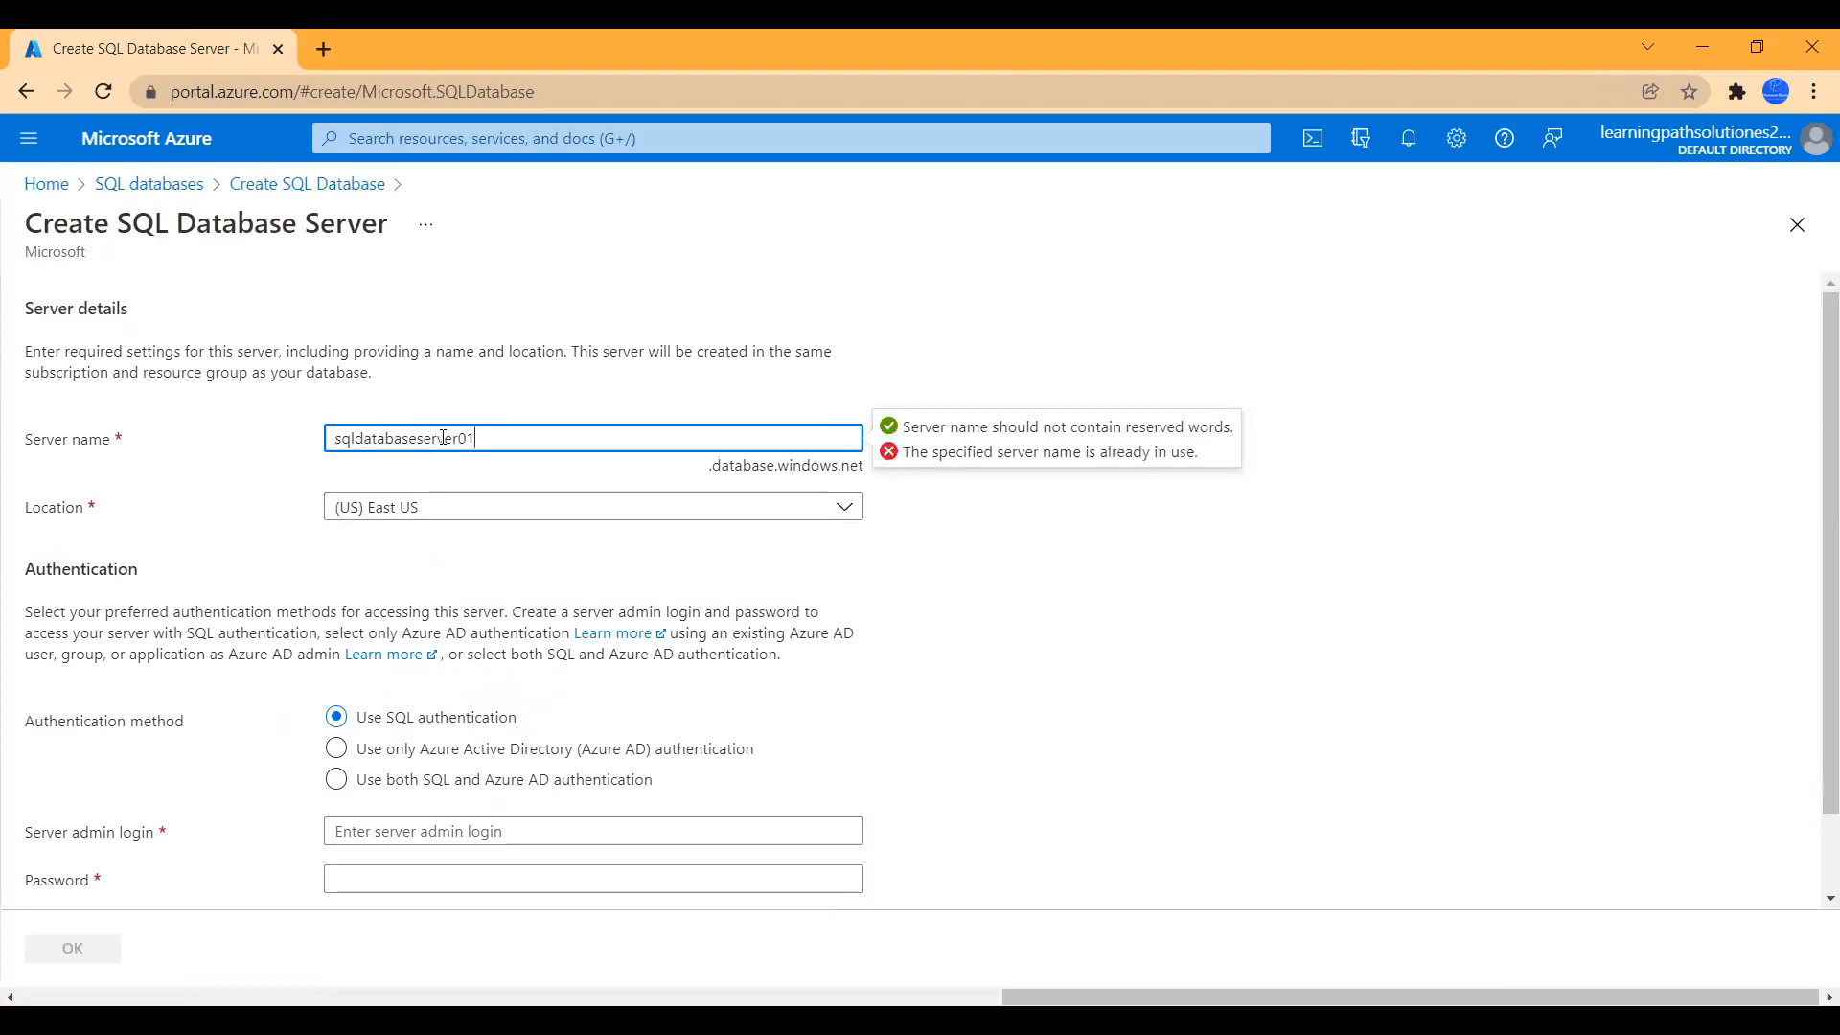
click(455, 438)
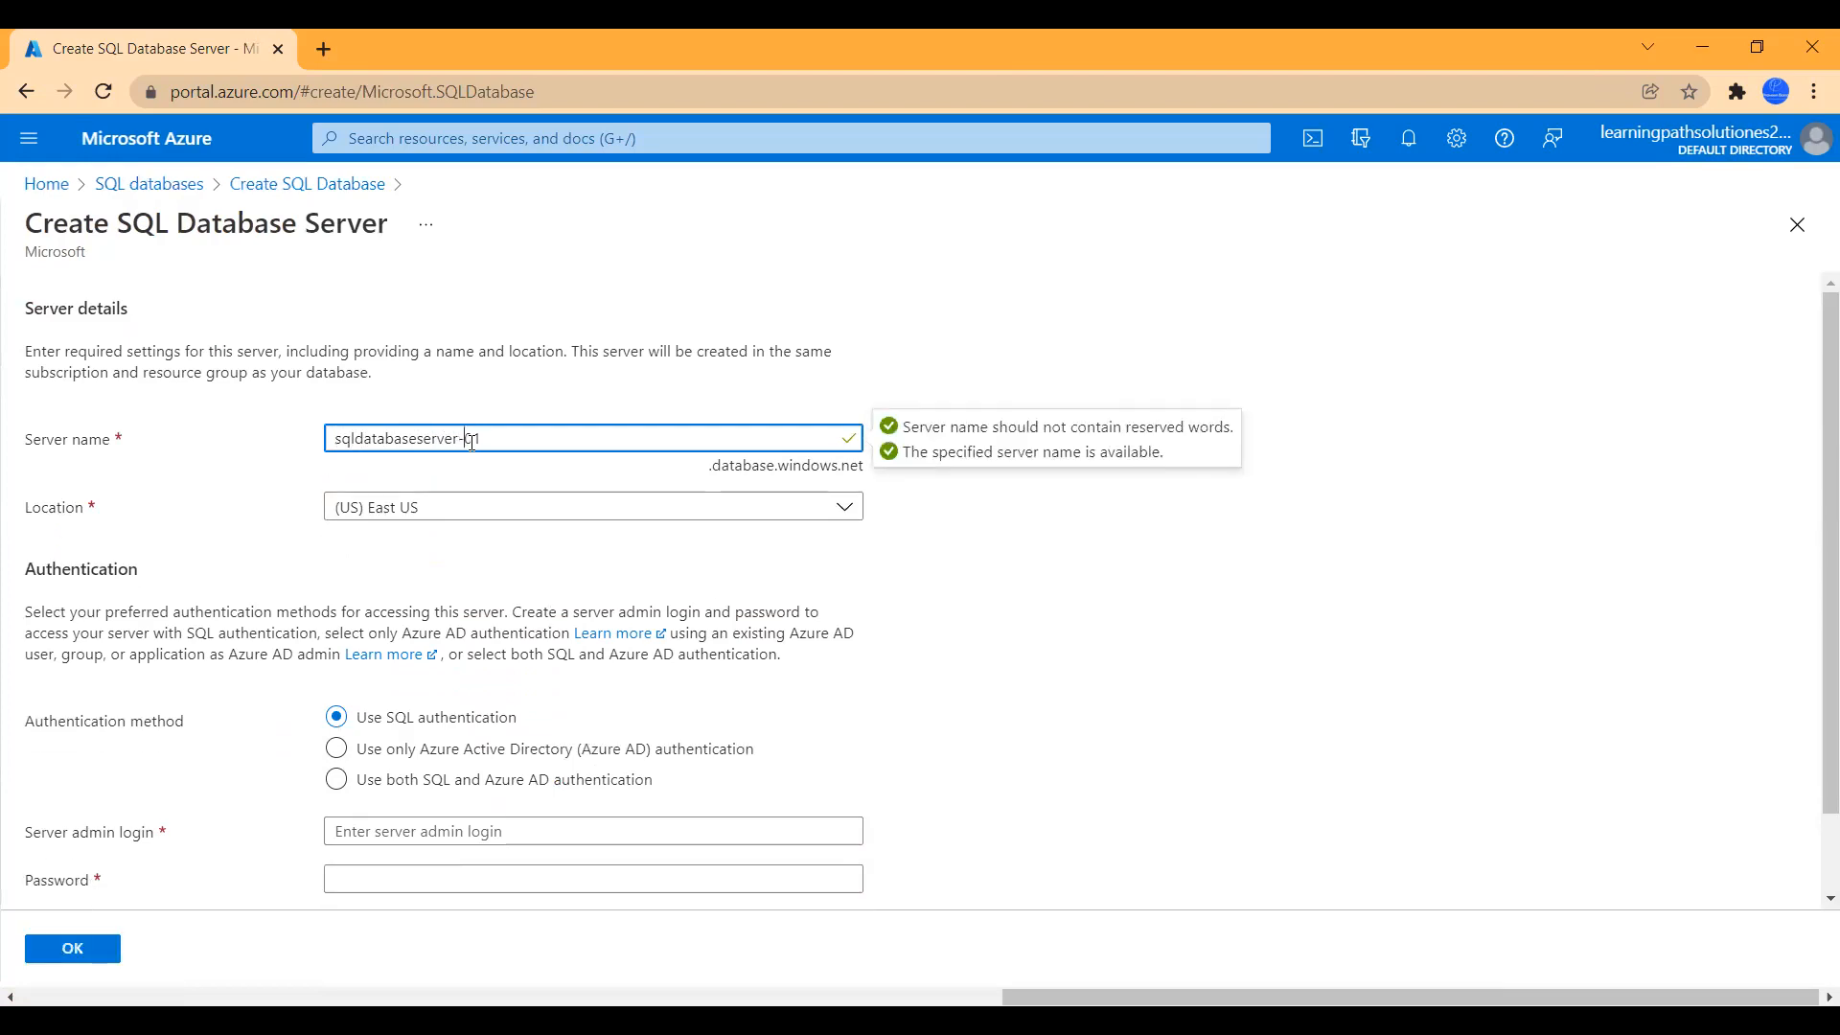
text(test0)
scroll(661, 603, down, 1)
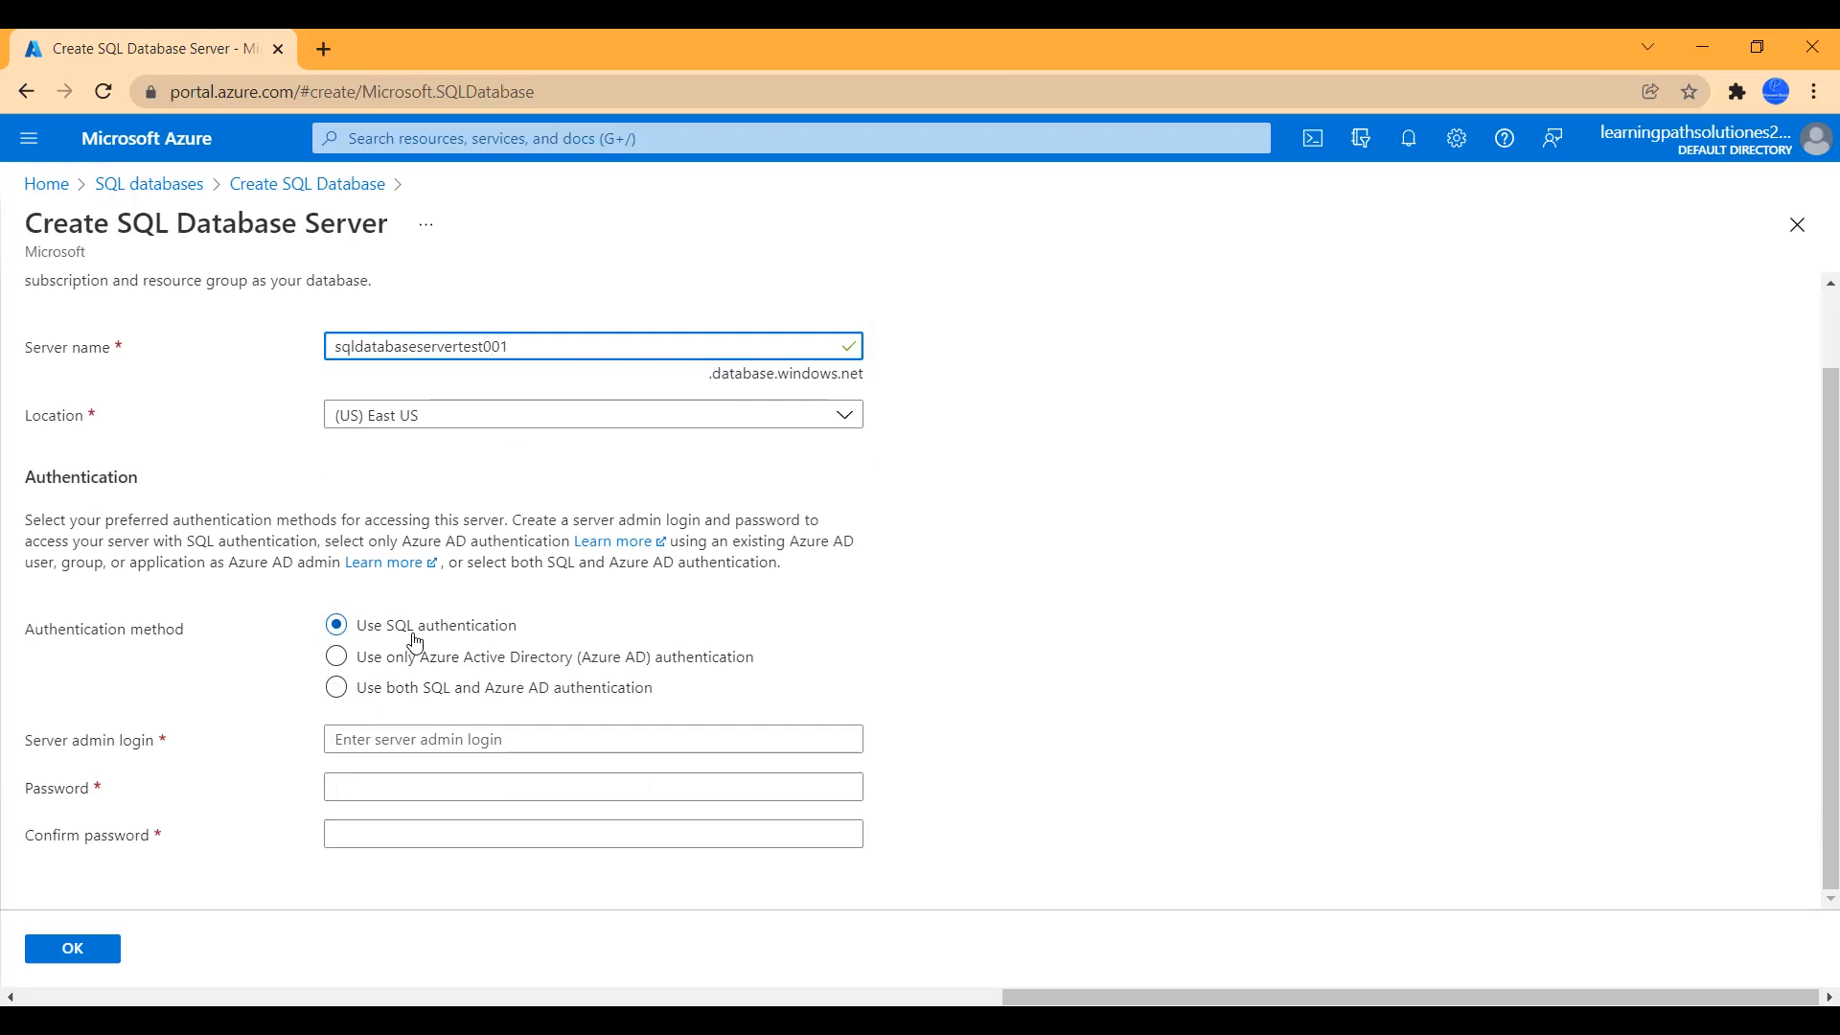
- Enter the SQL admin login and a matching password and confirmation, then save the server
click(411, 735)
text(admin01)
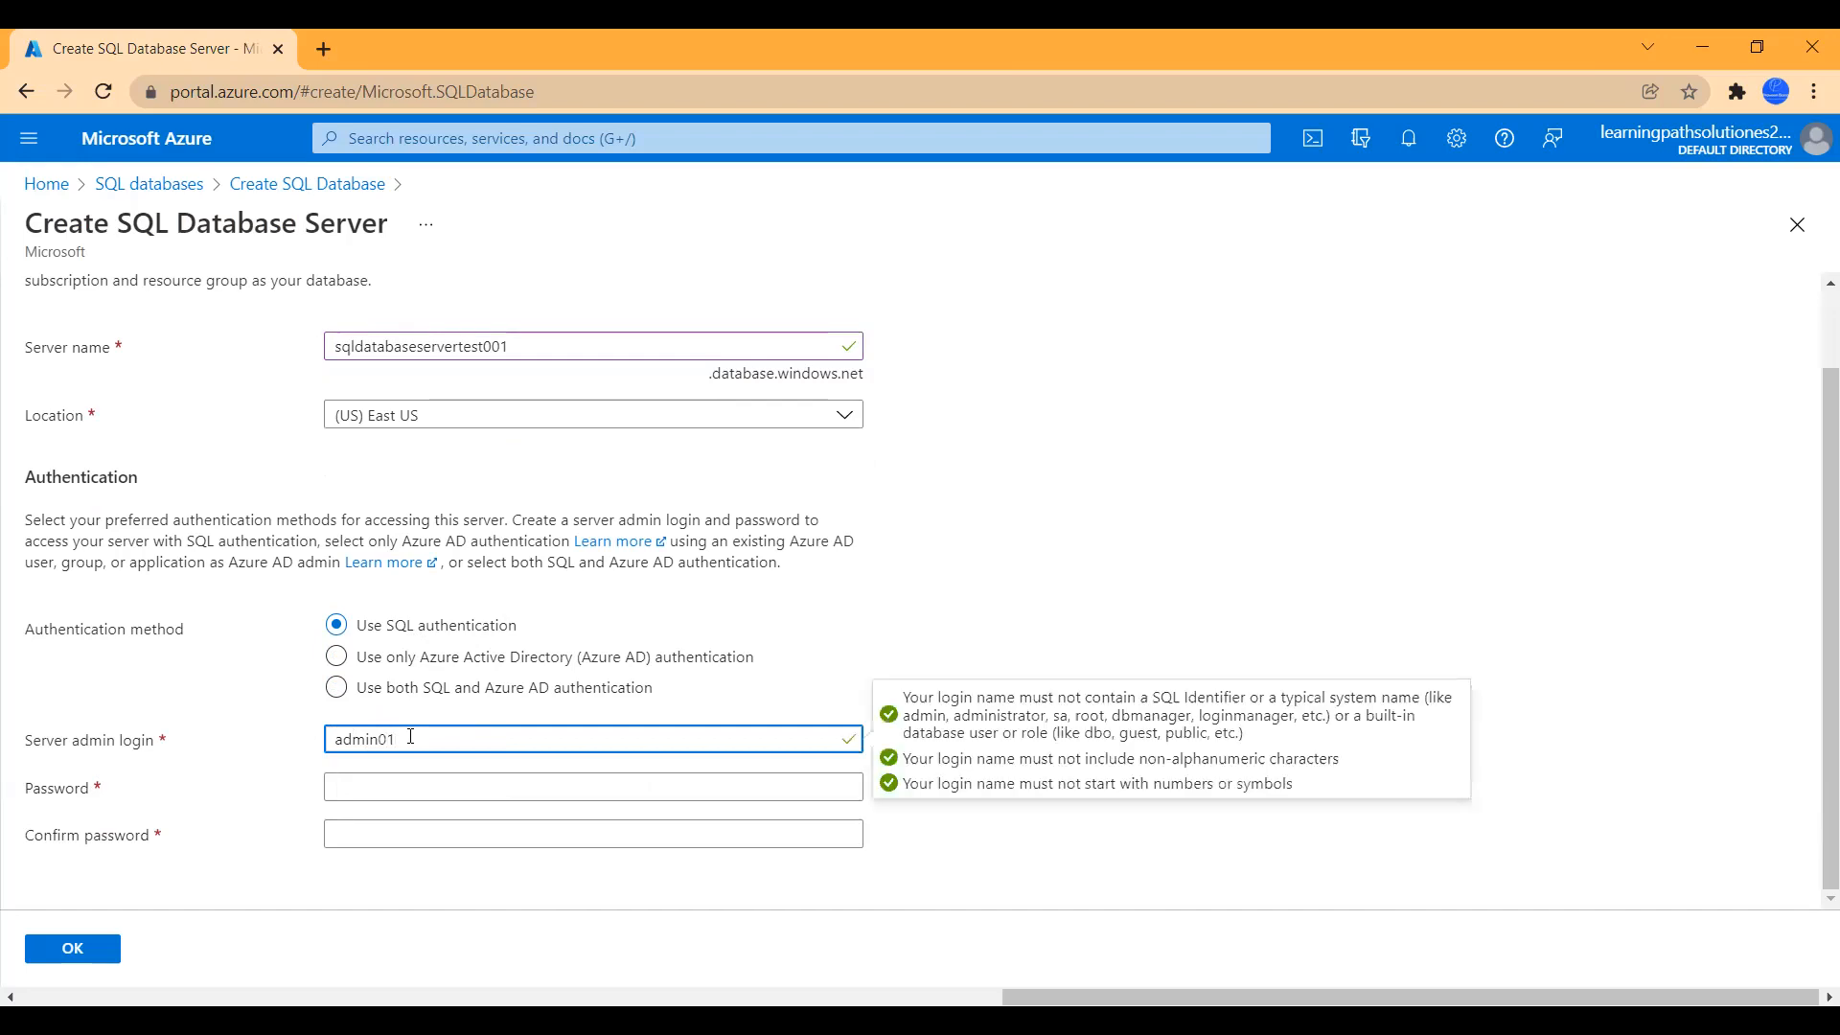
click(417, 786)
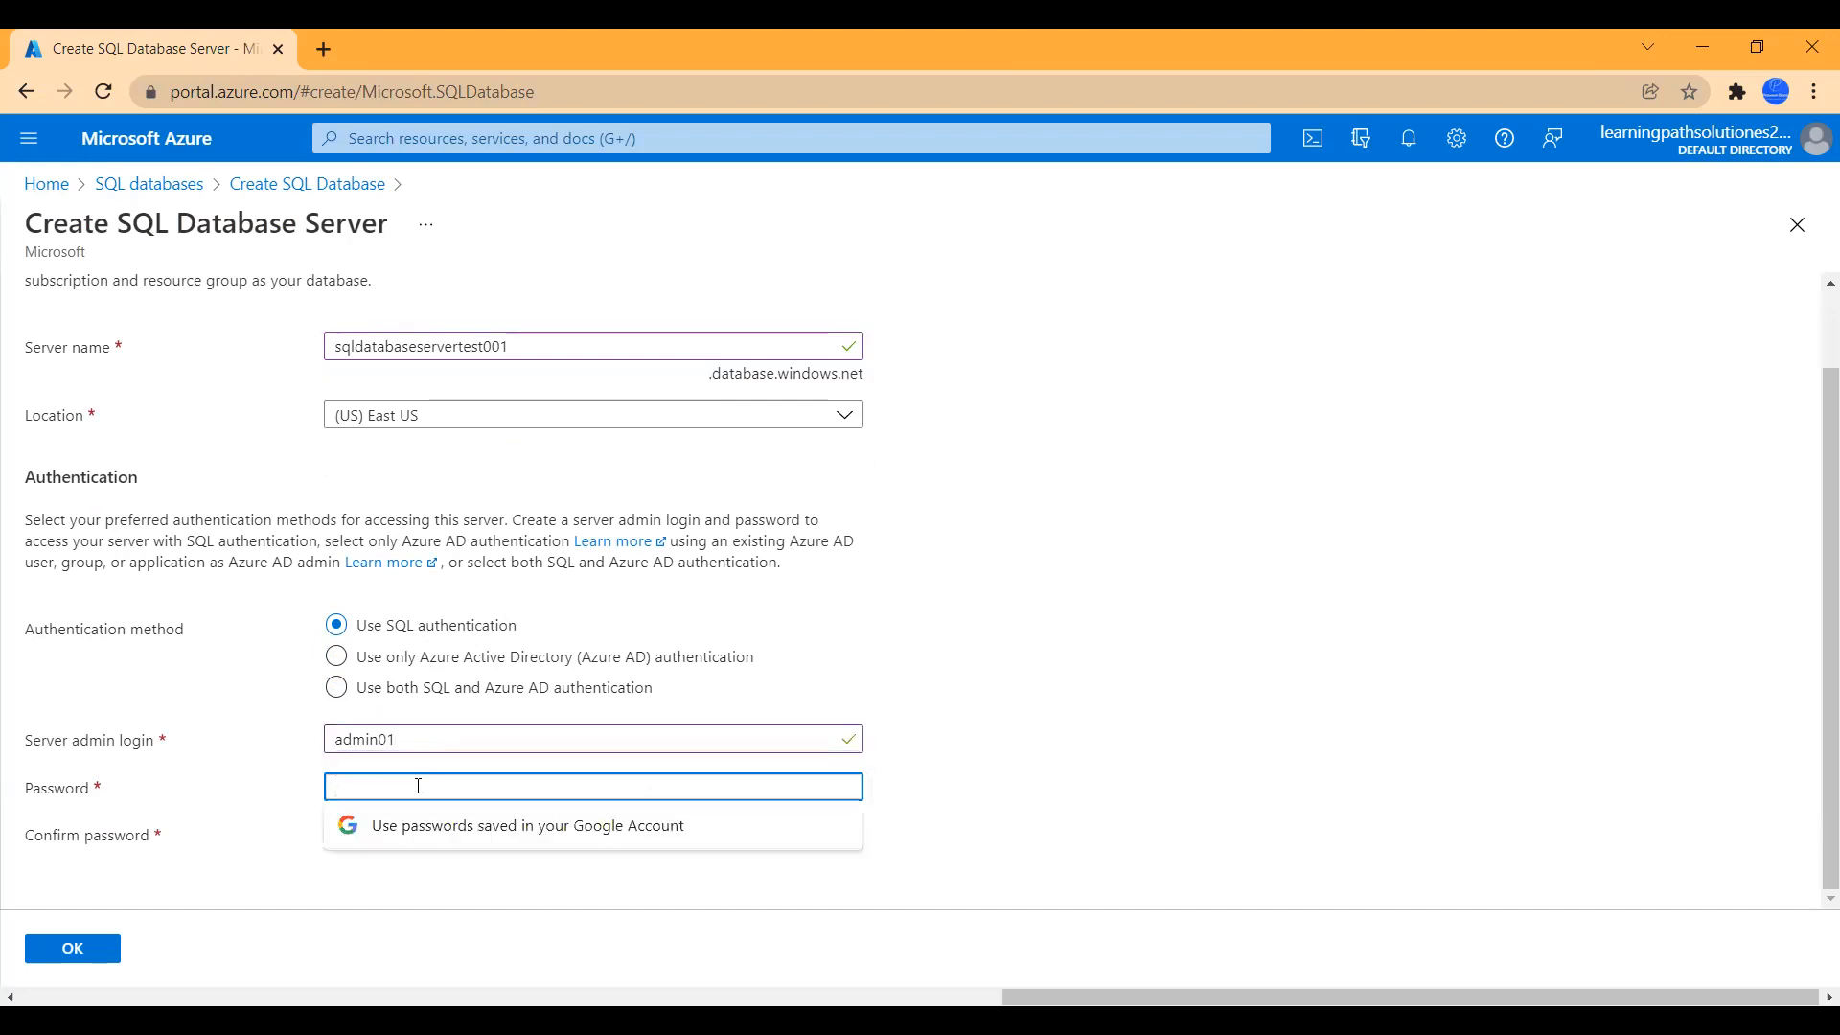
text(•••••••••)
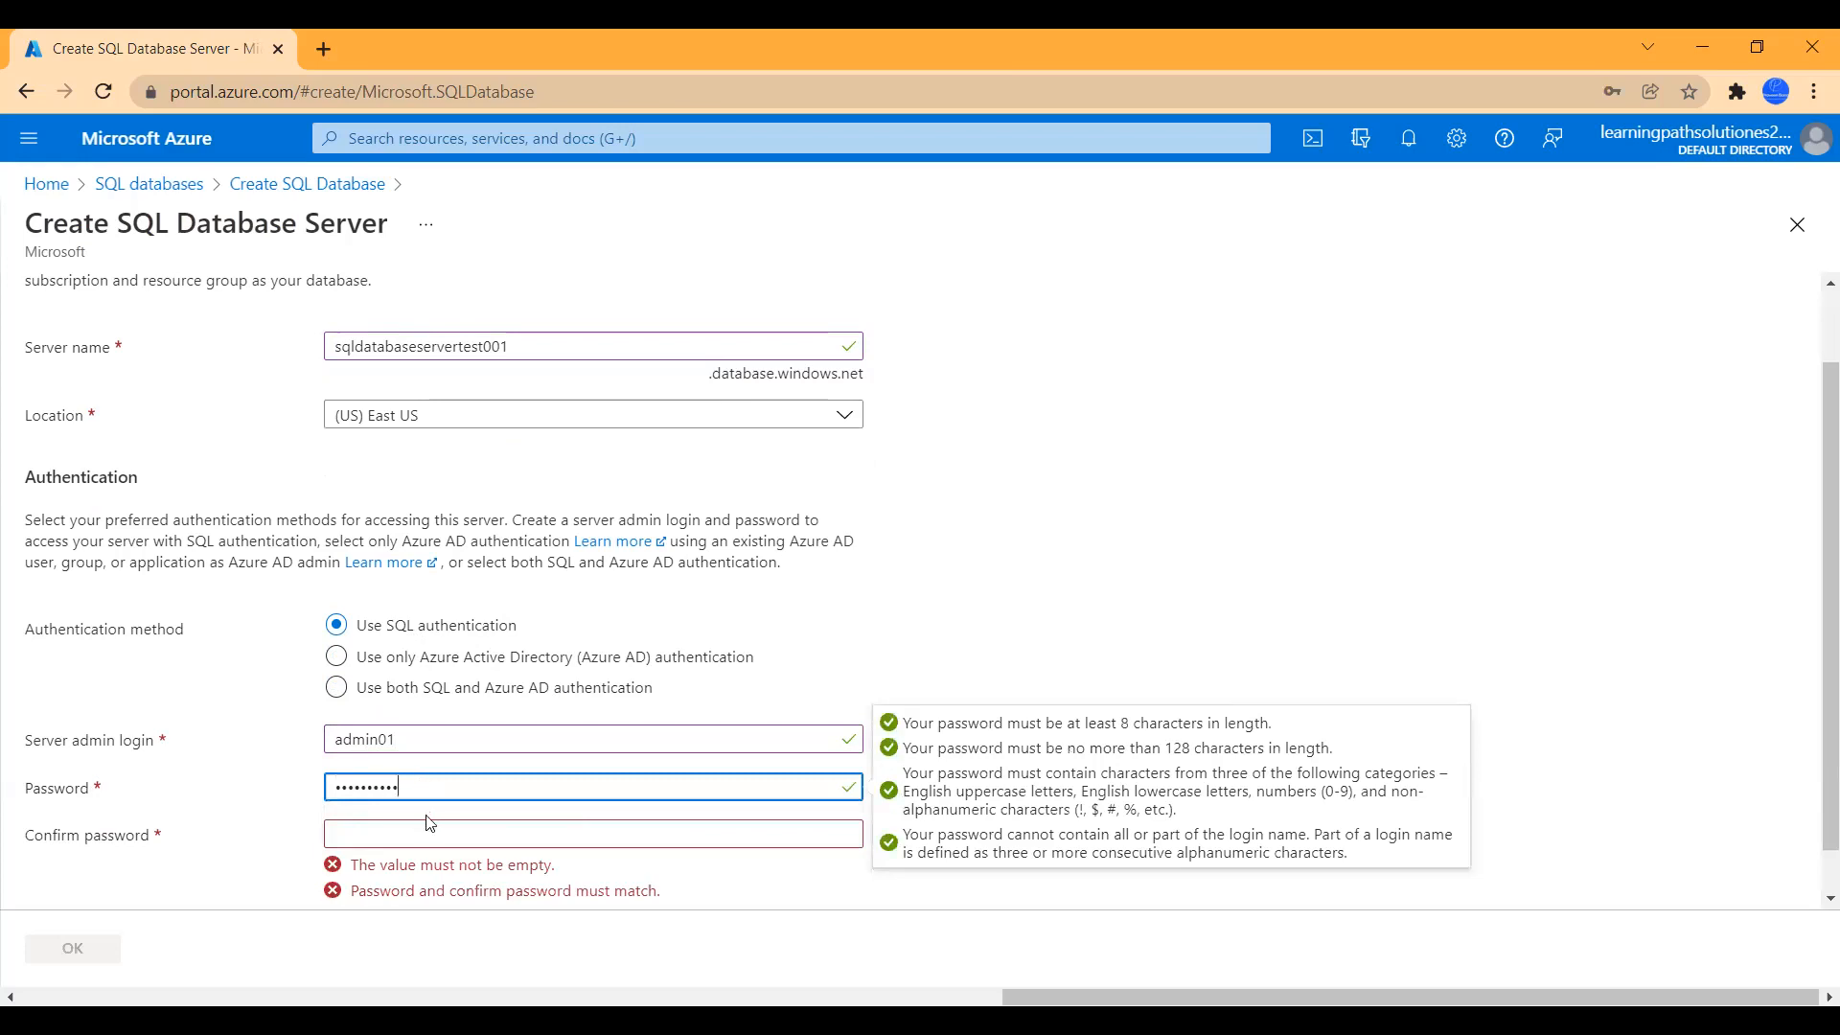
click(415, 829)
text(•)
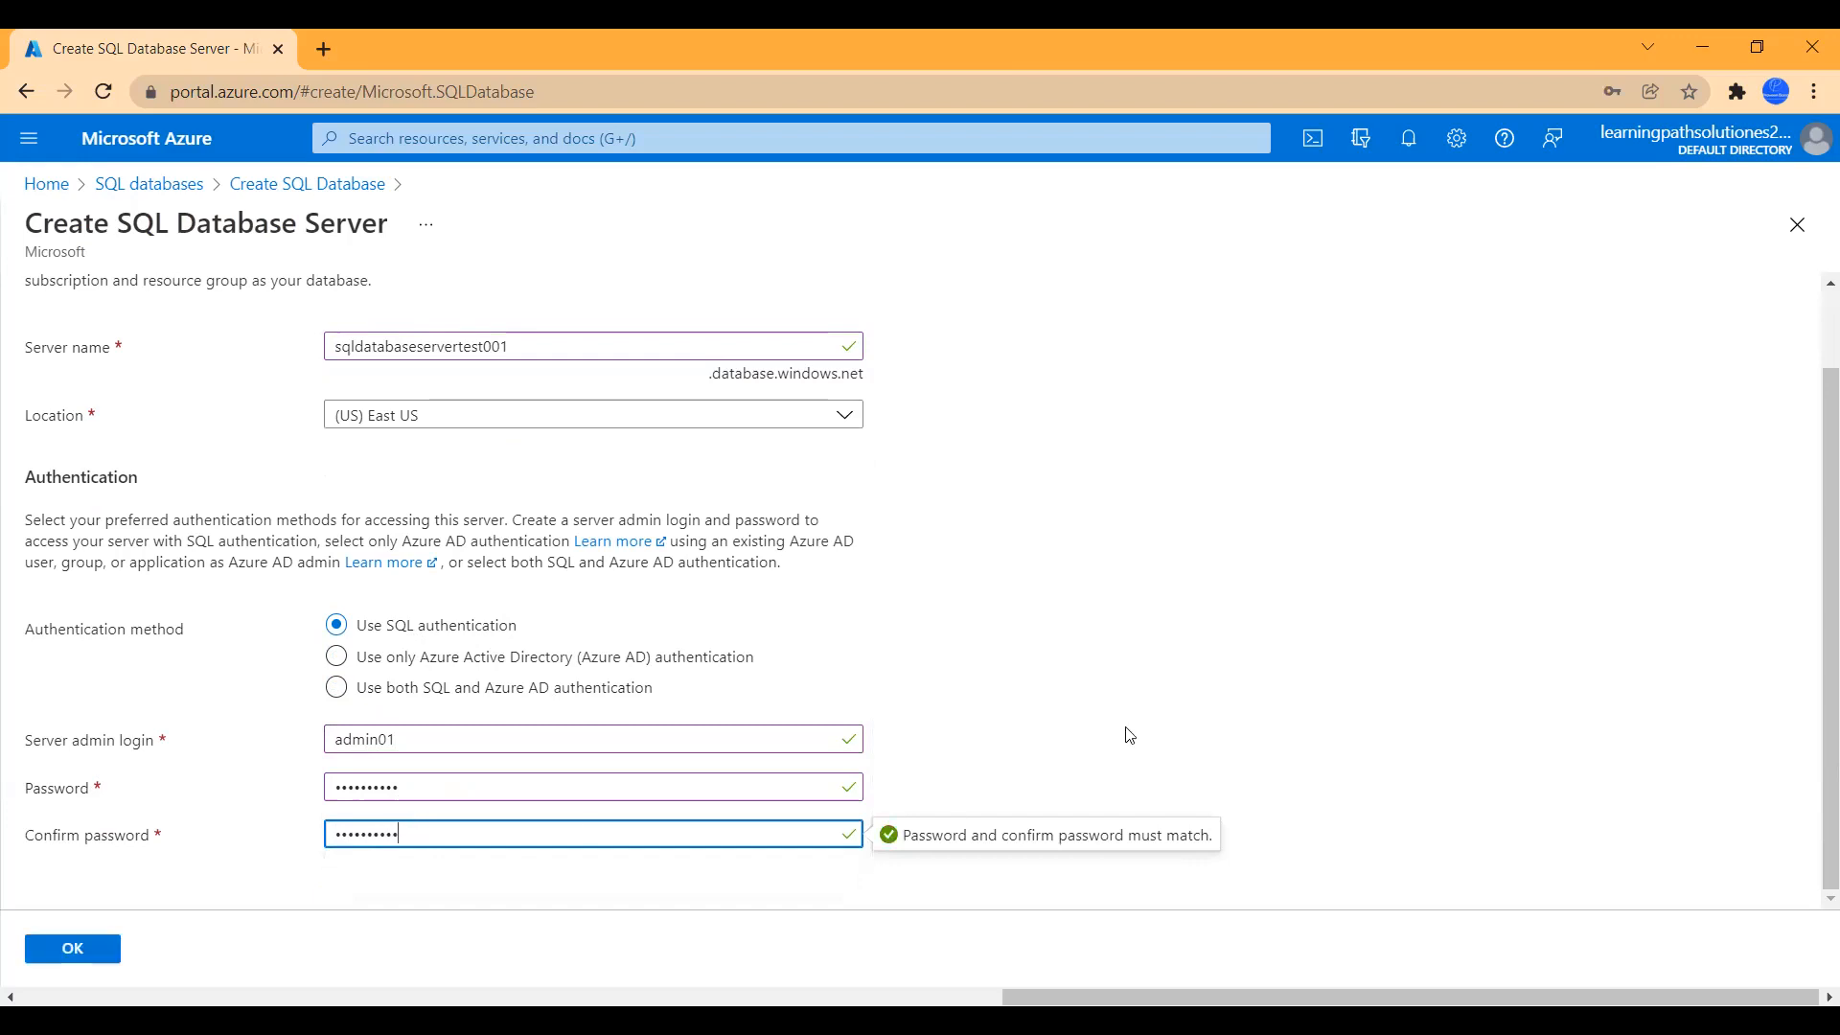
click(82, 951)
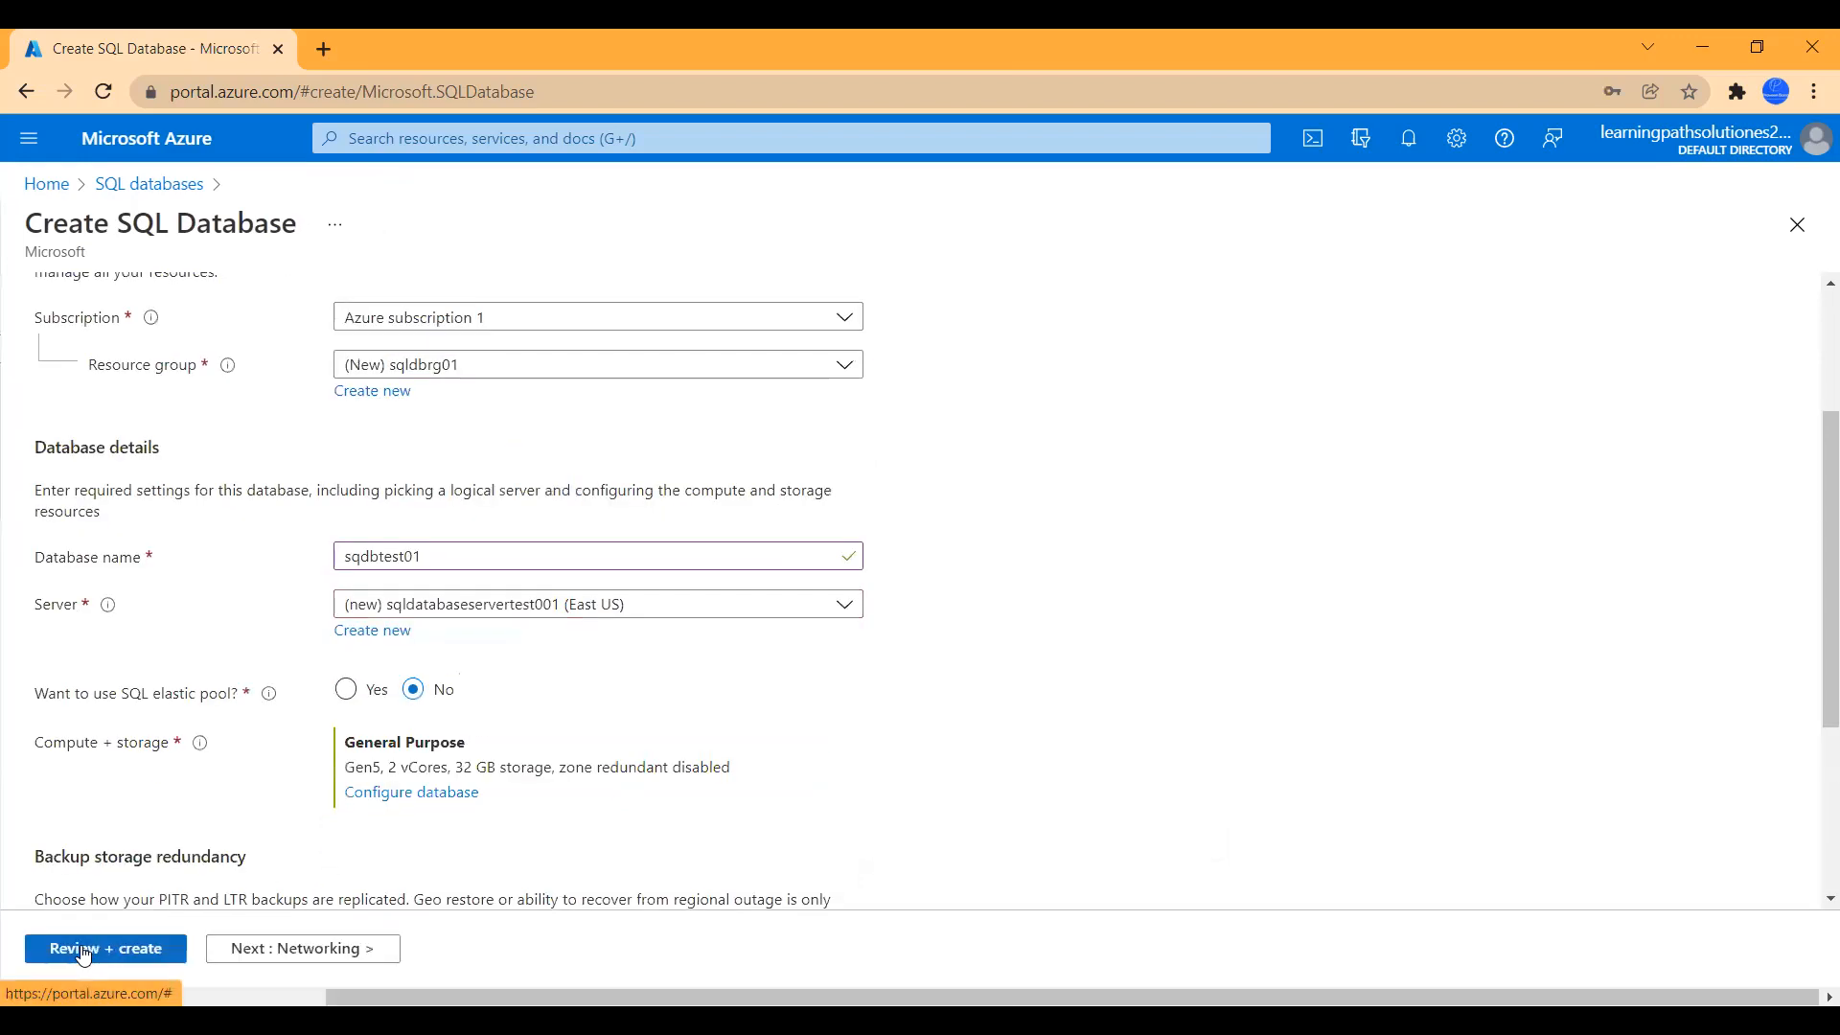
scroll(877, 762, down, 2)
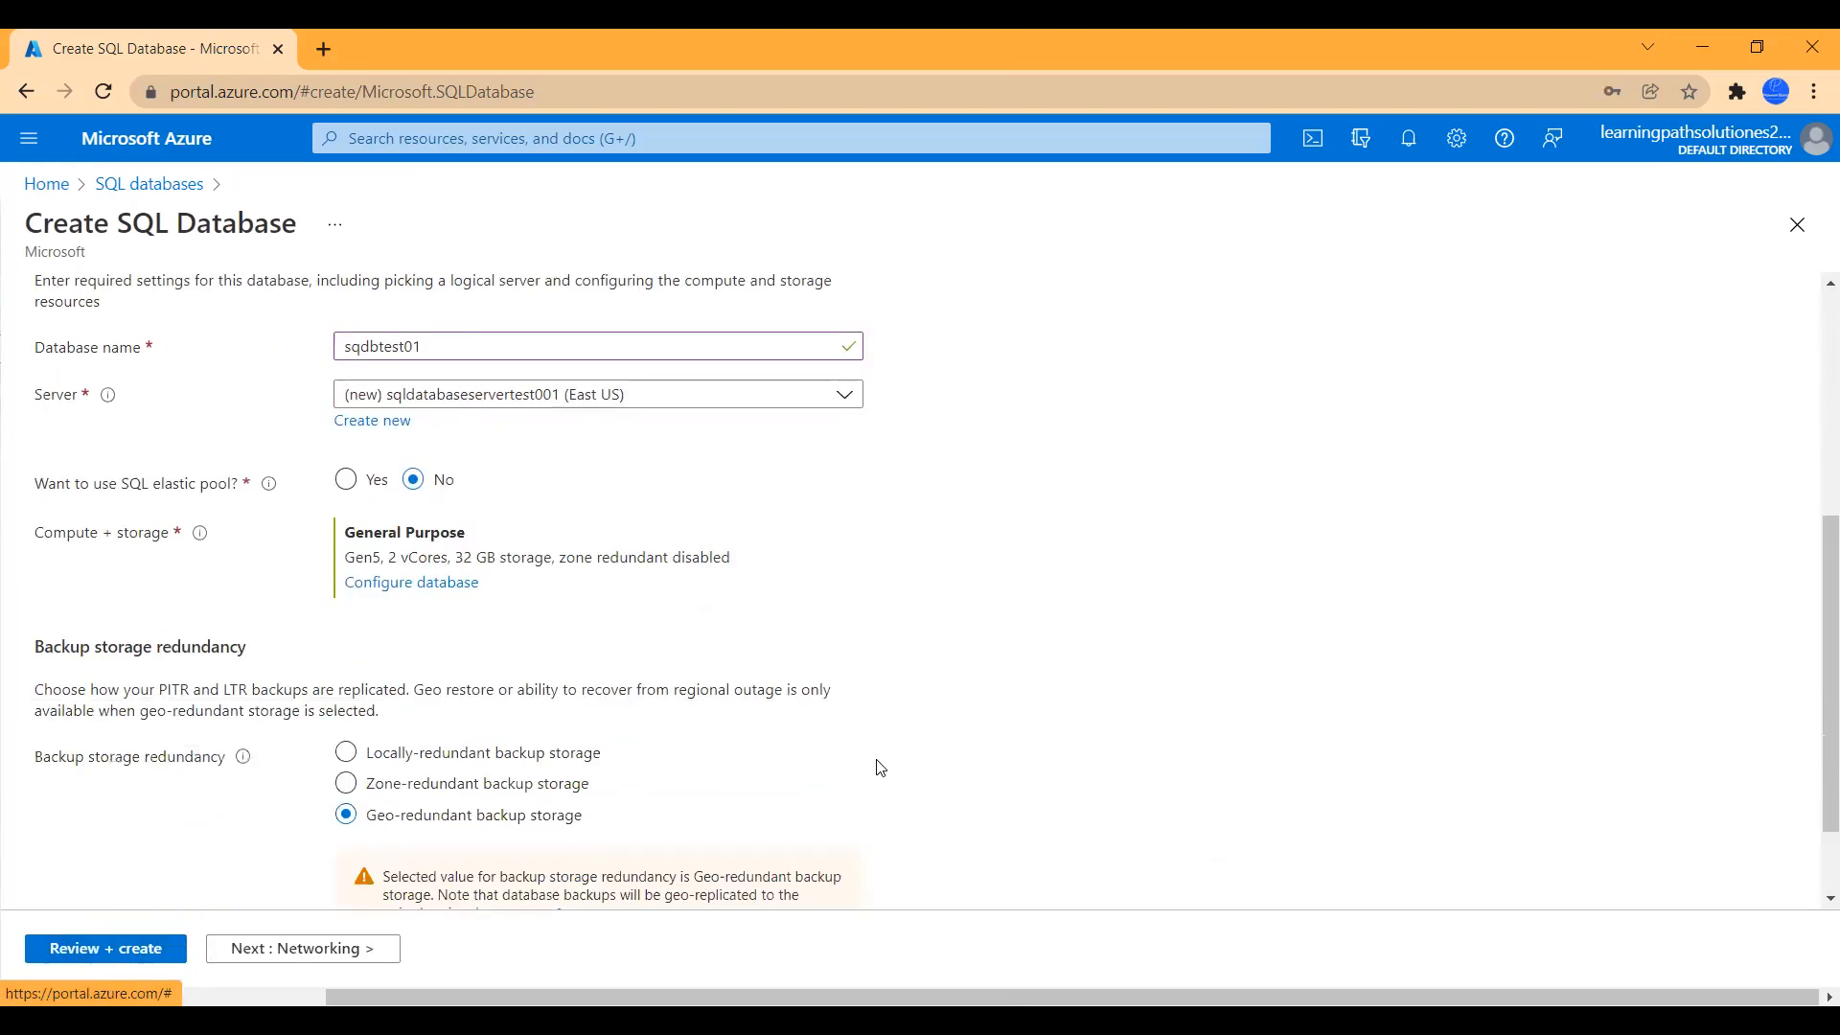
scroll(888, 724, up, 2)
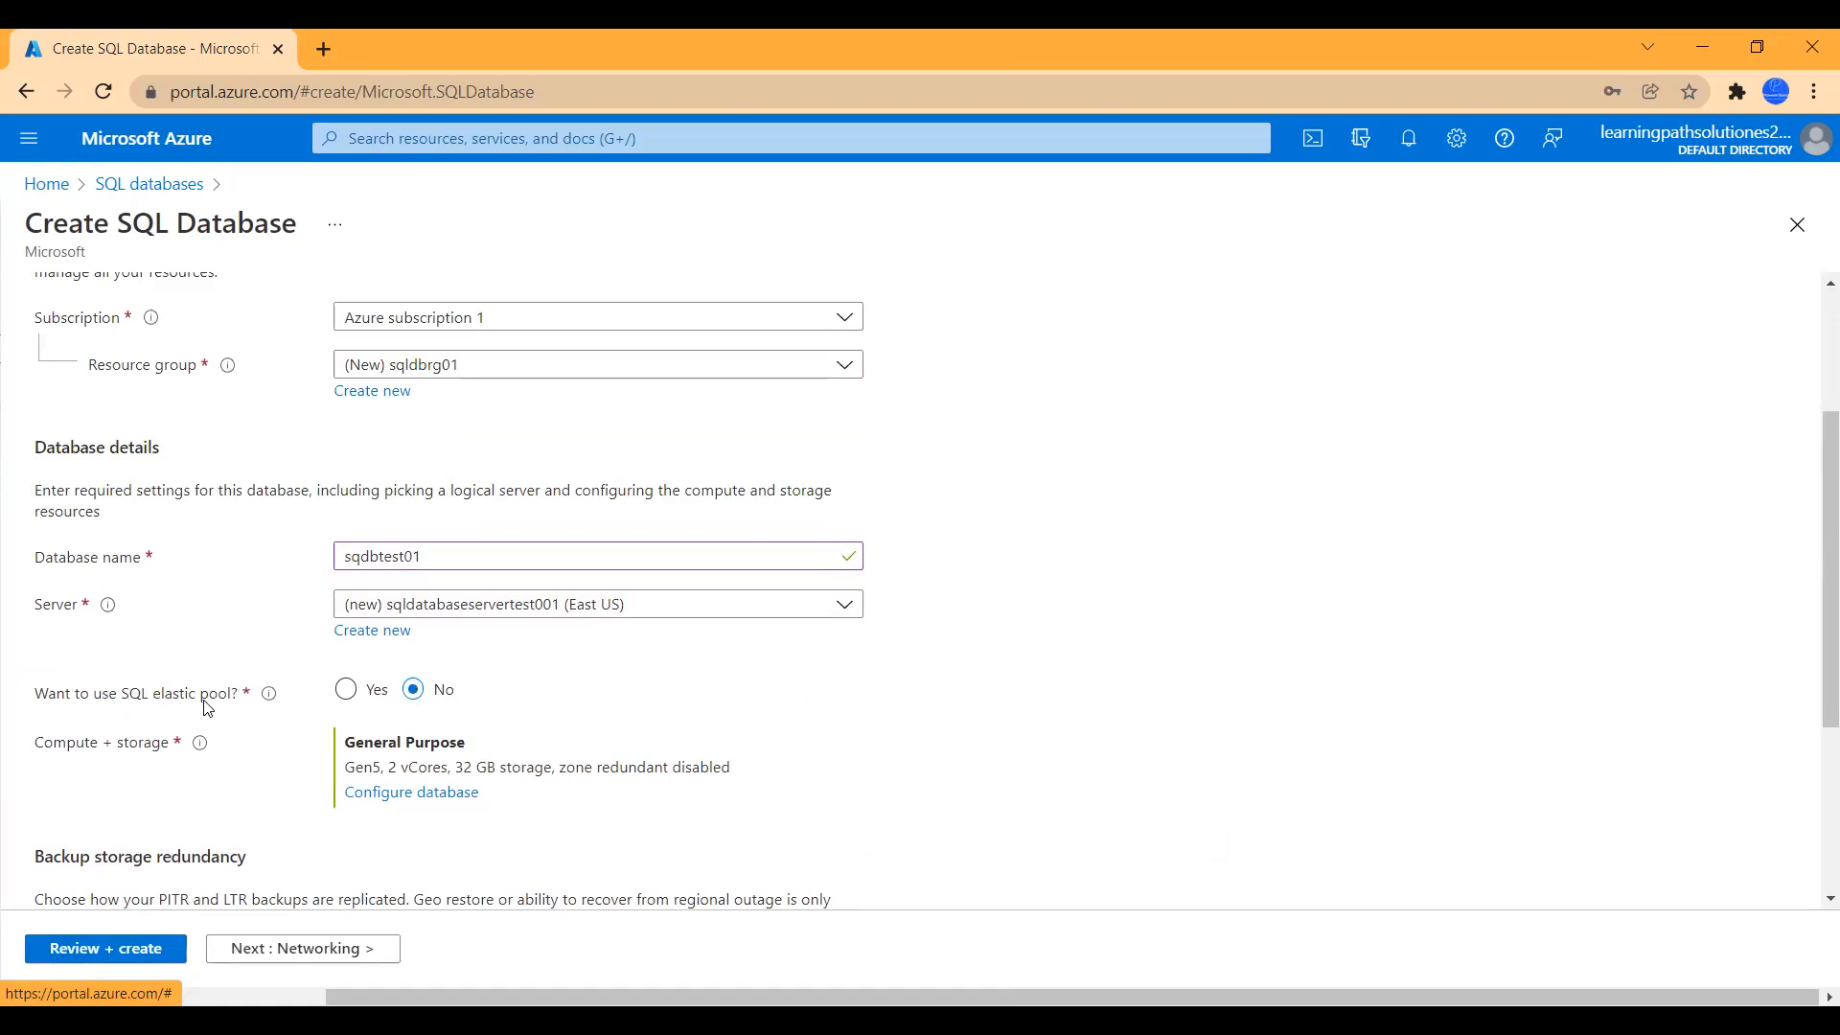
click(363, 694)
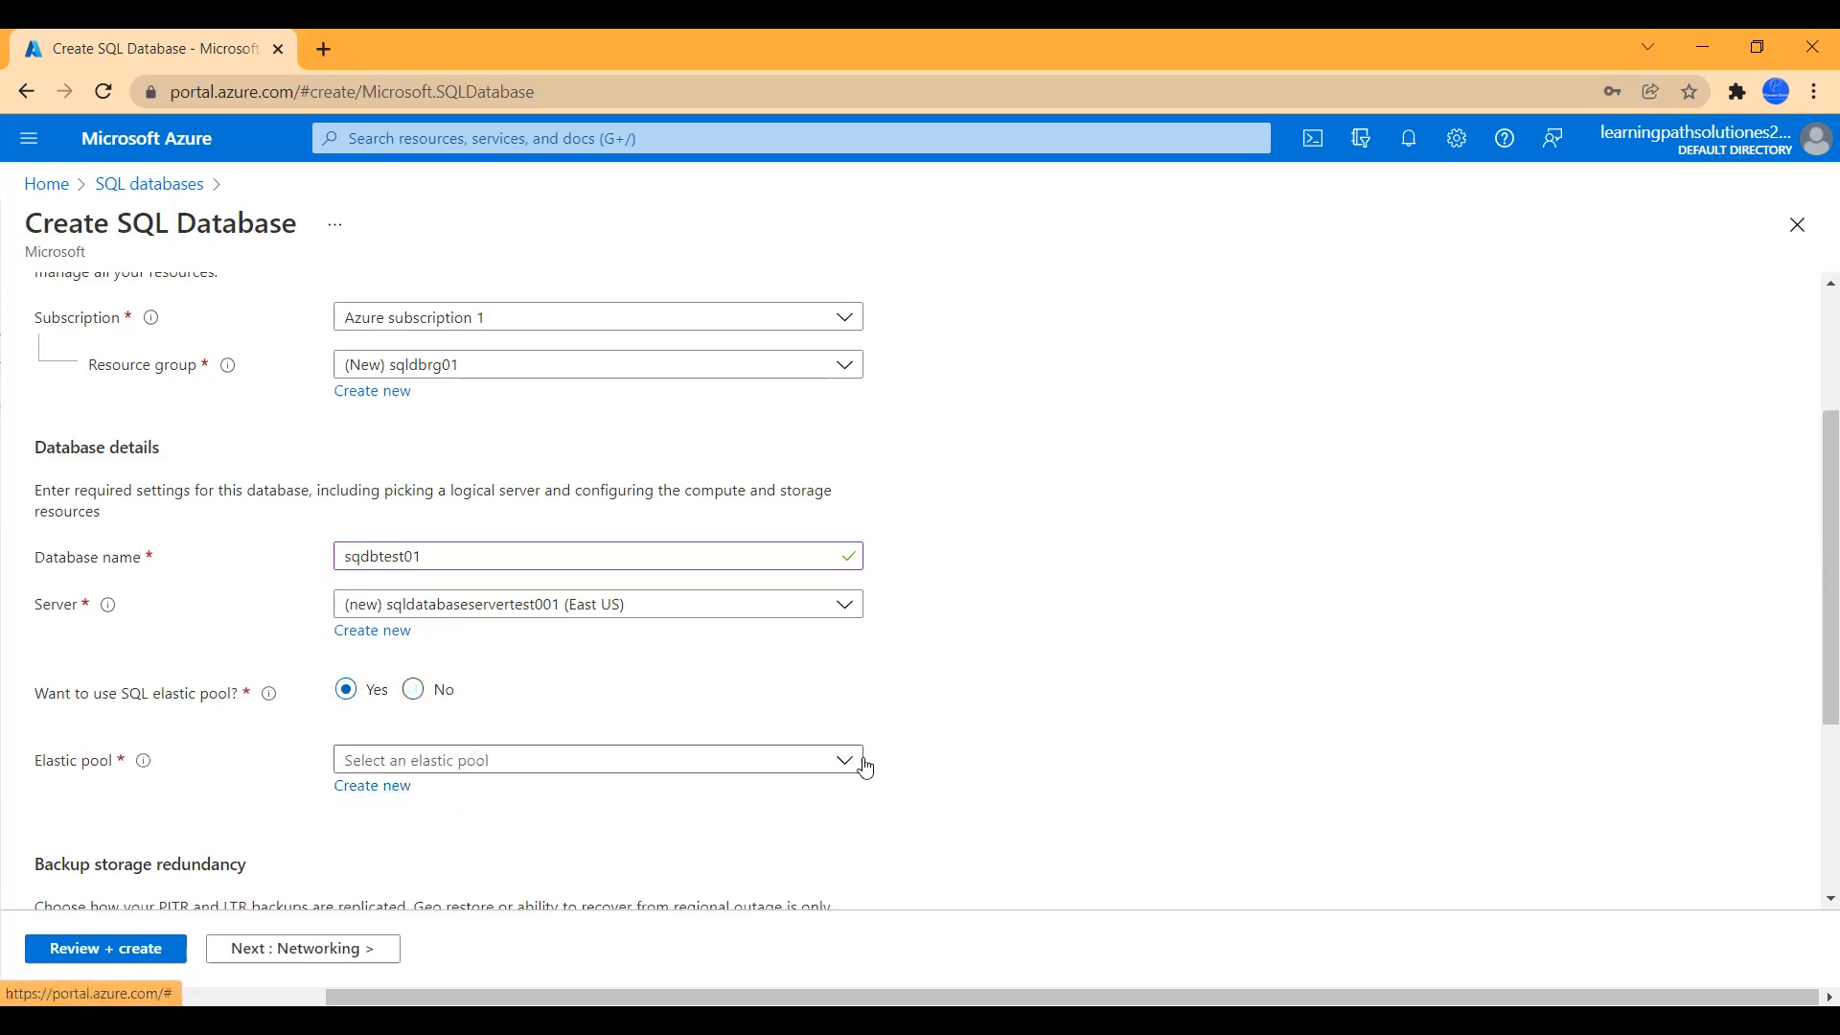
scroll(980, 762, down, 1)
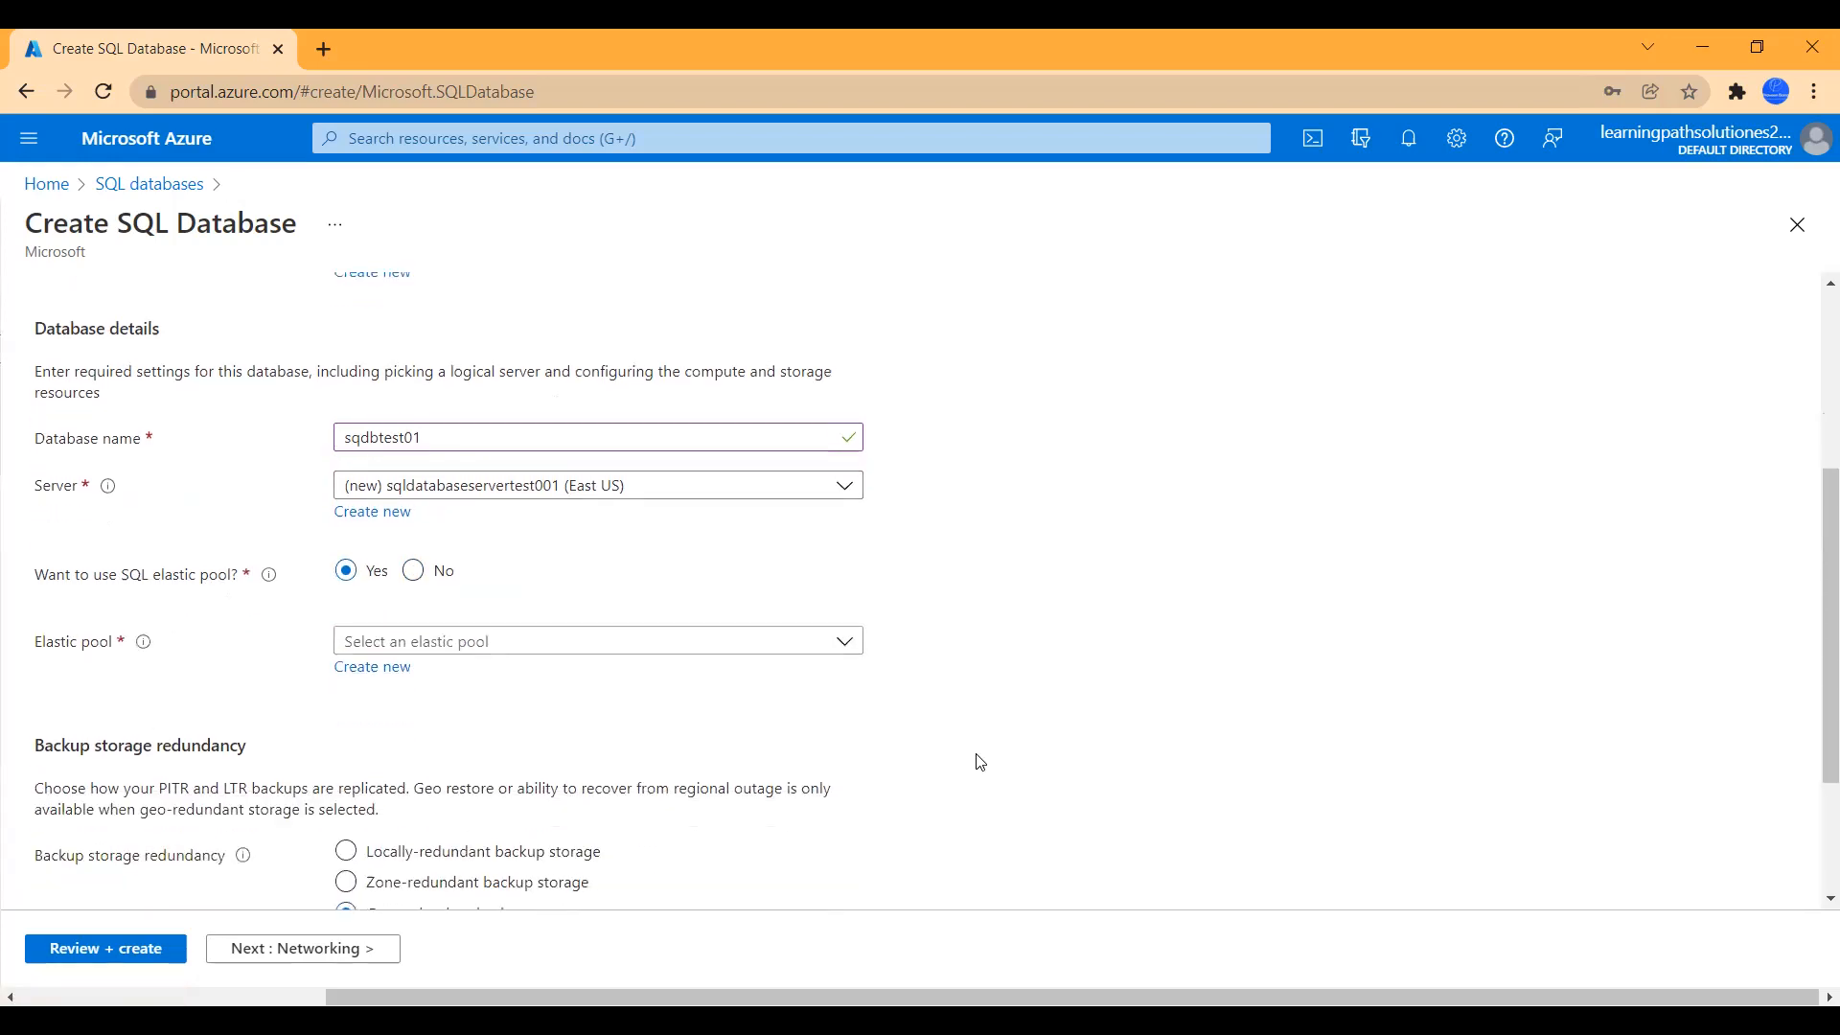
click(369, 681)
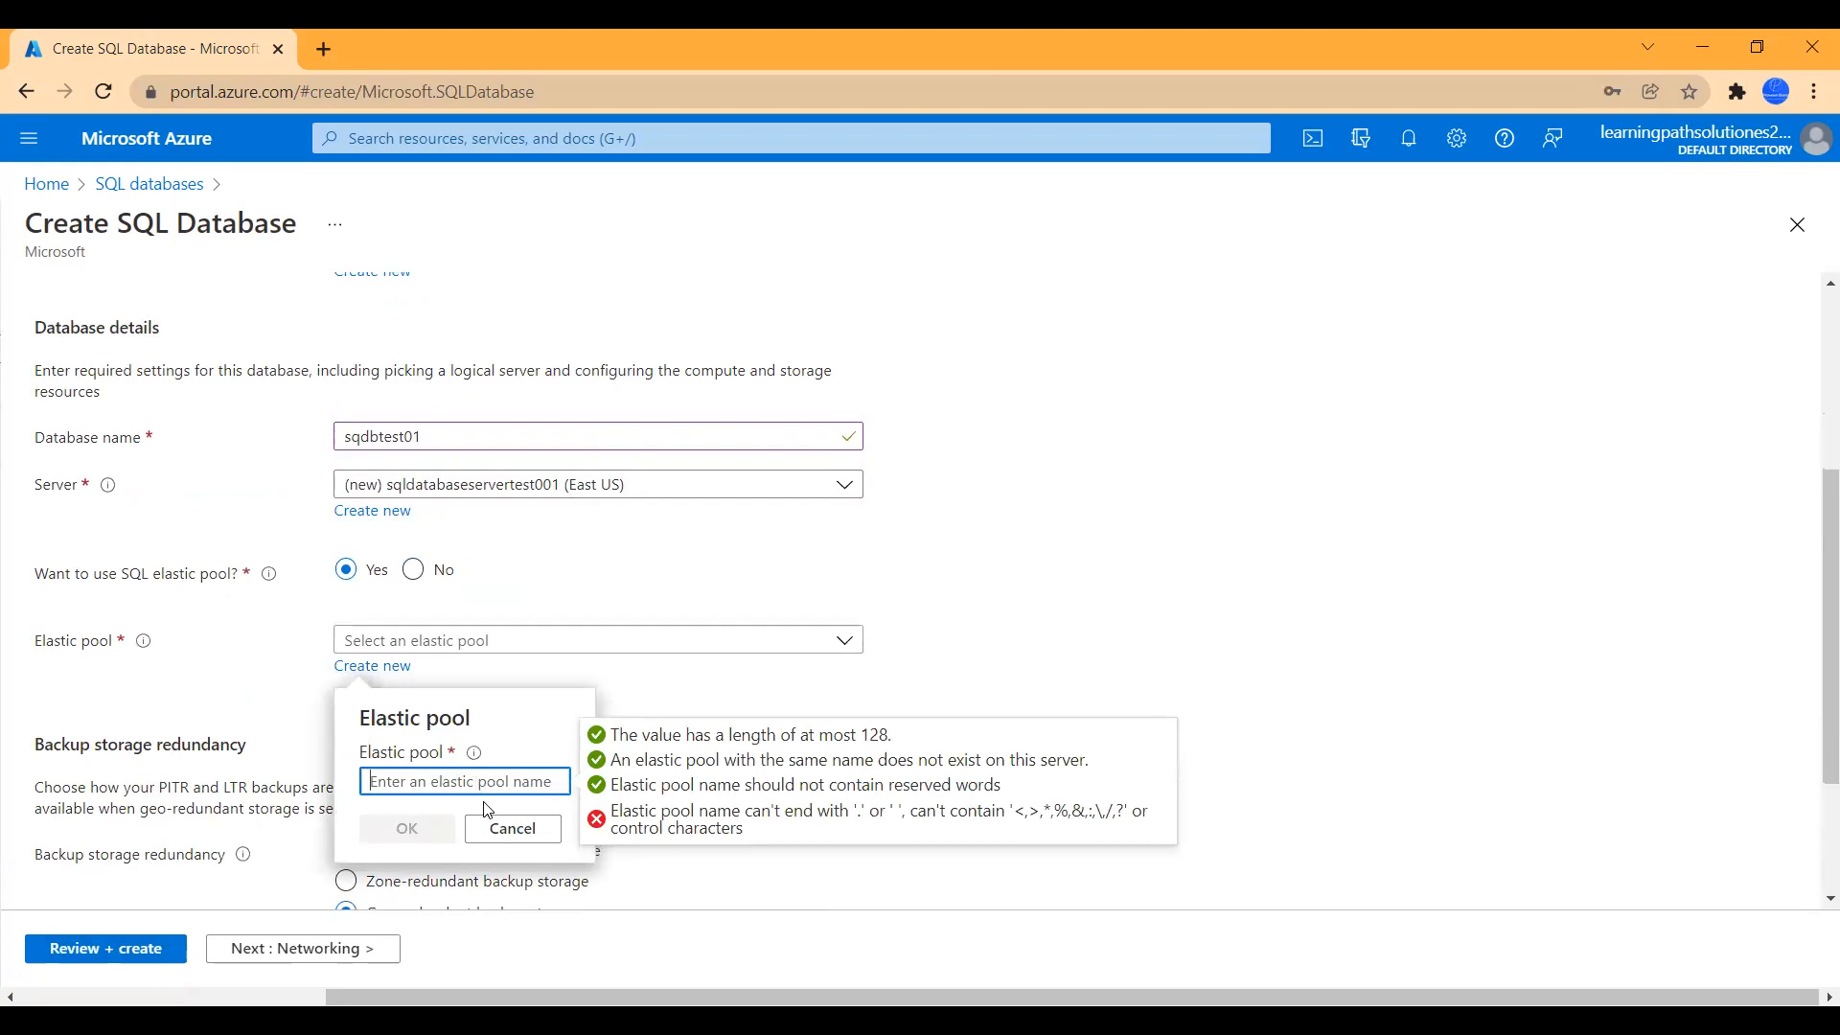
click(511, 828)
click(525, 918)
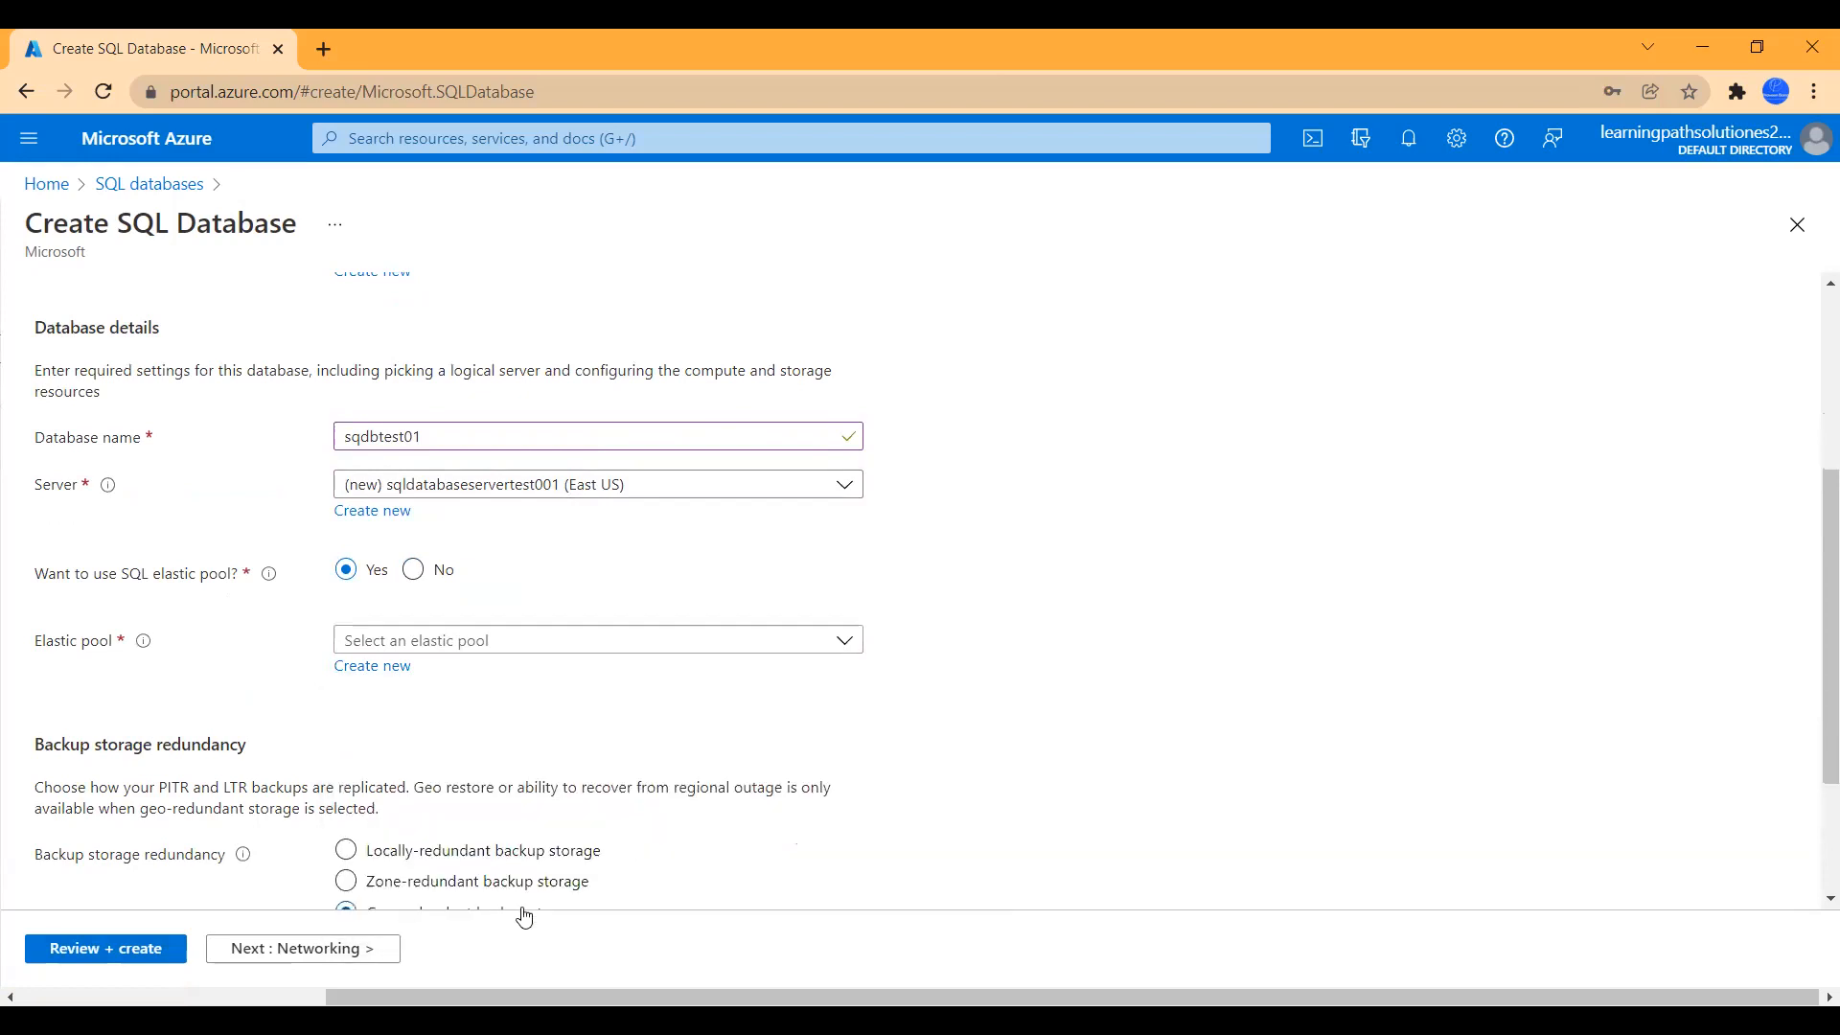
click(413, 571)
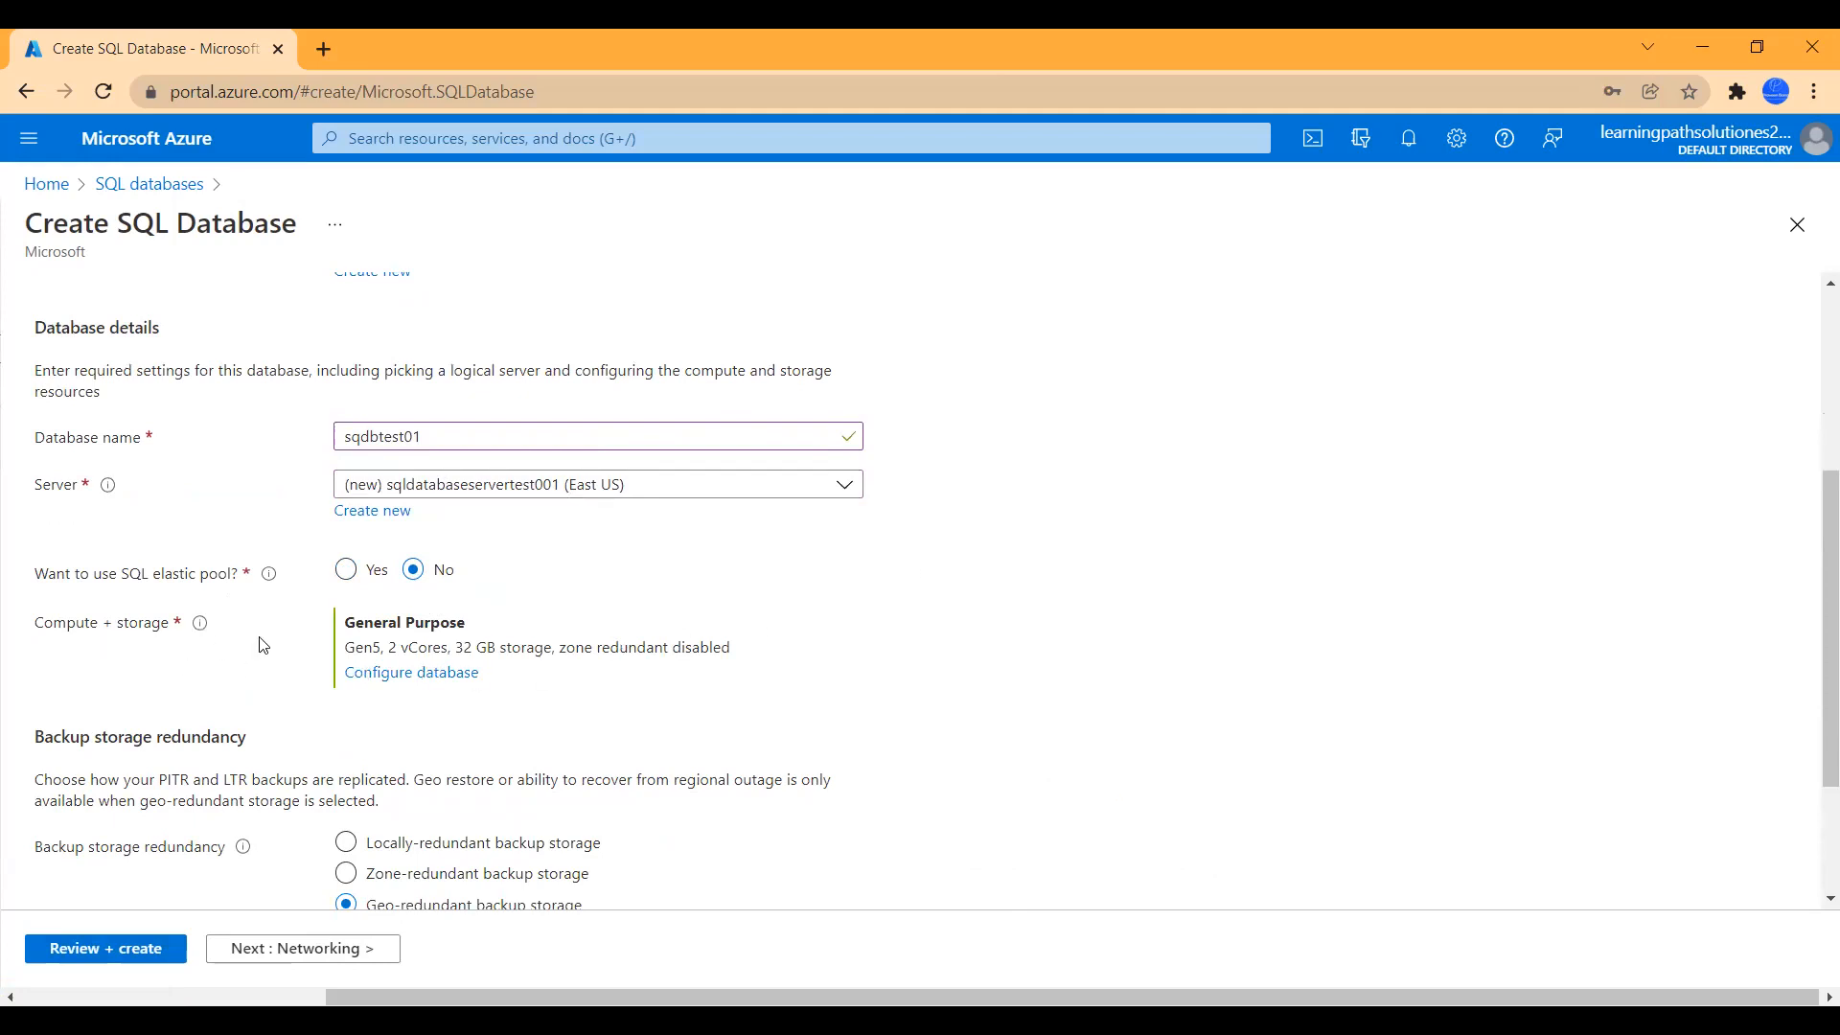
- Set compute and storage to the Basic service tier with 2 GB storage, about 4.99 USD/month
click(398, 682)
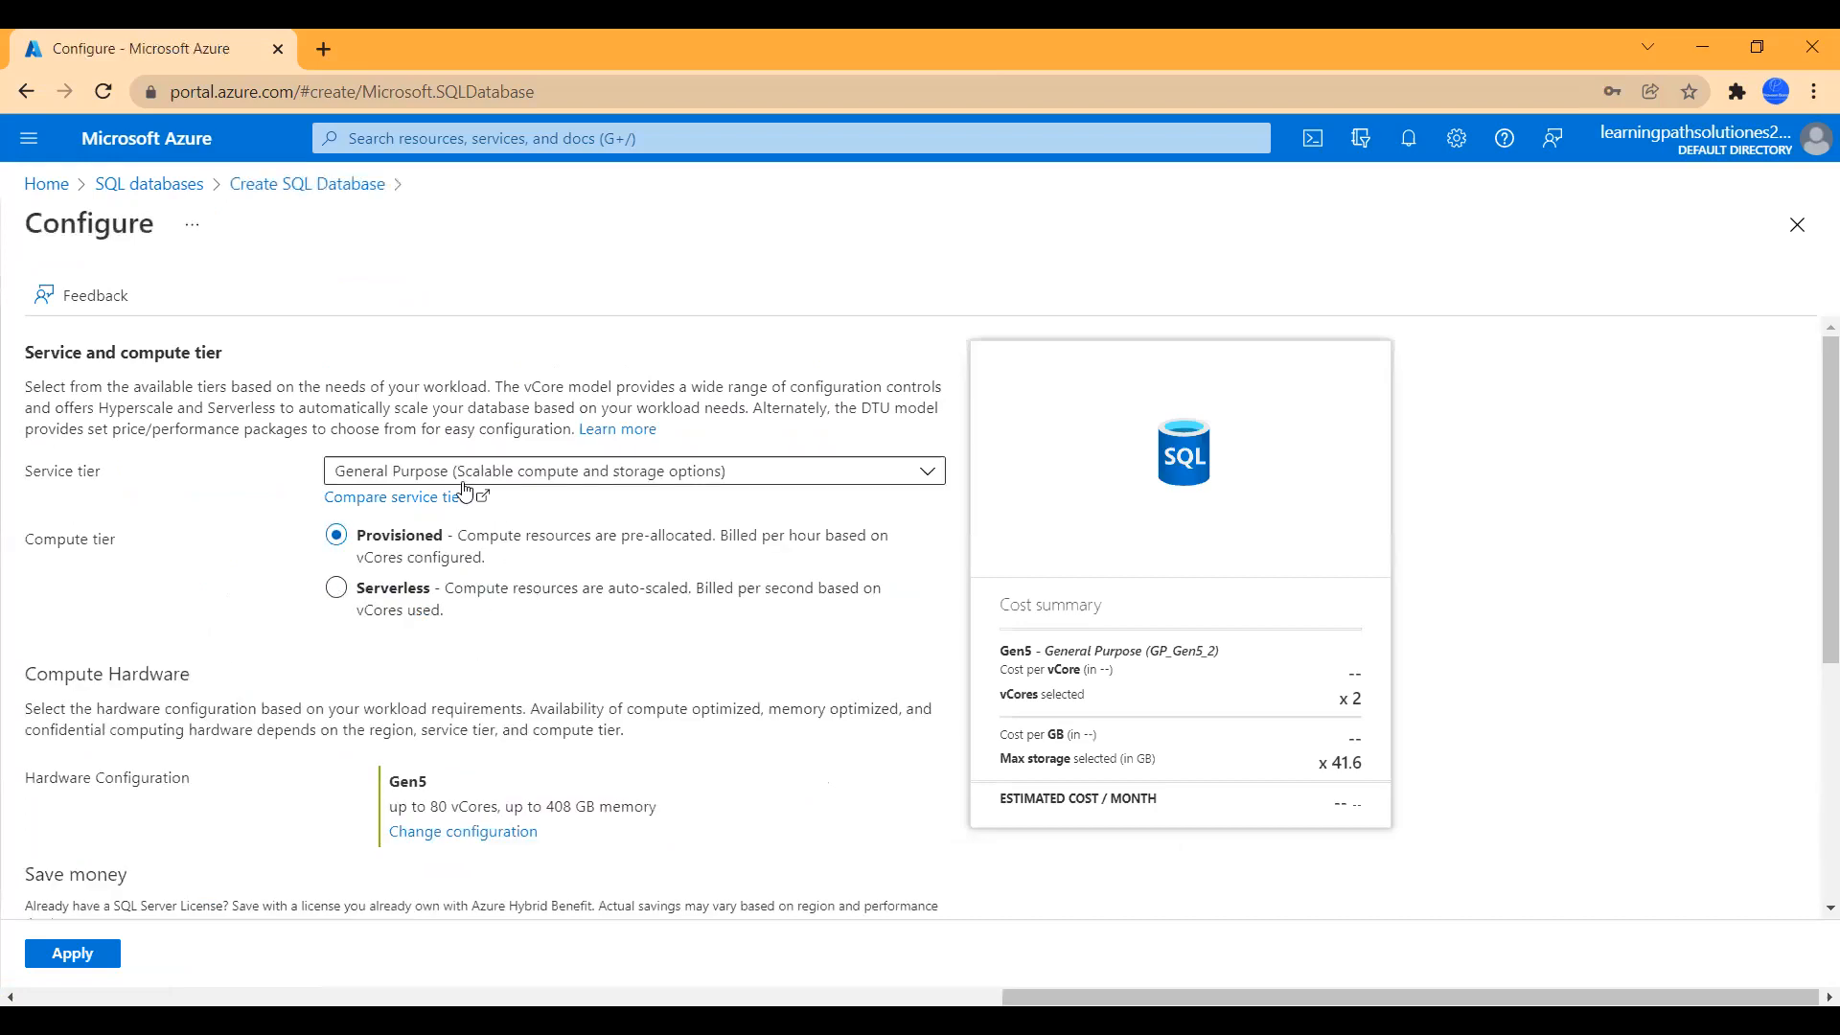
click(518, 474)
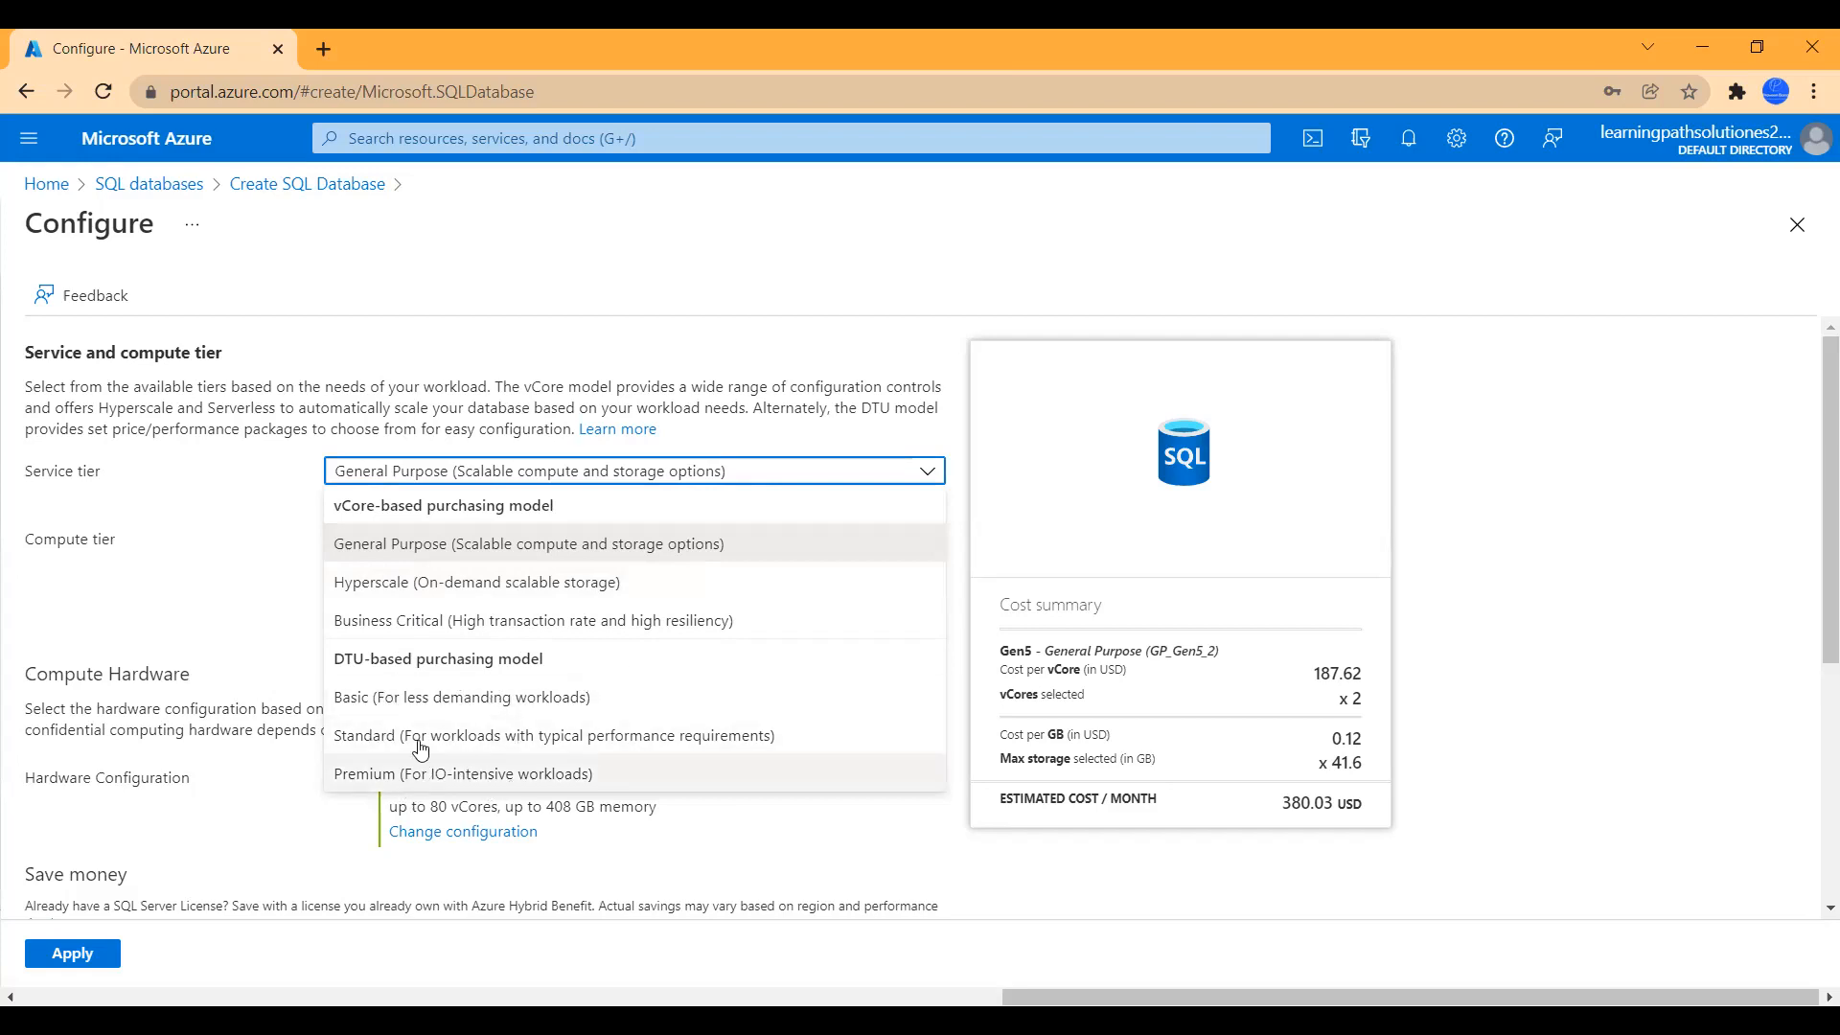
click(408, 712)
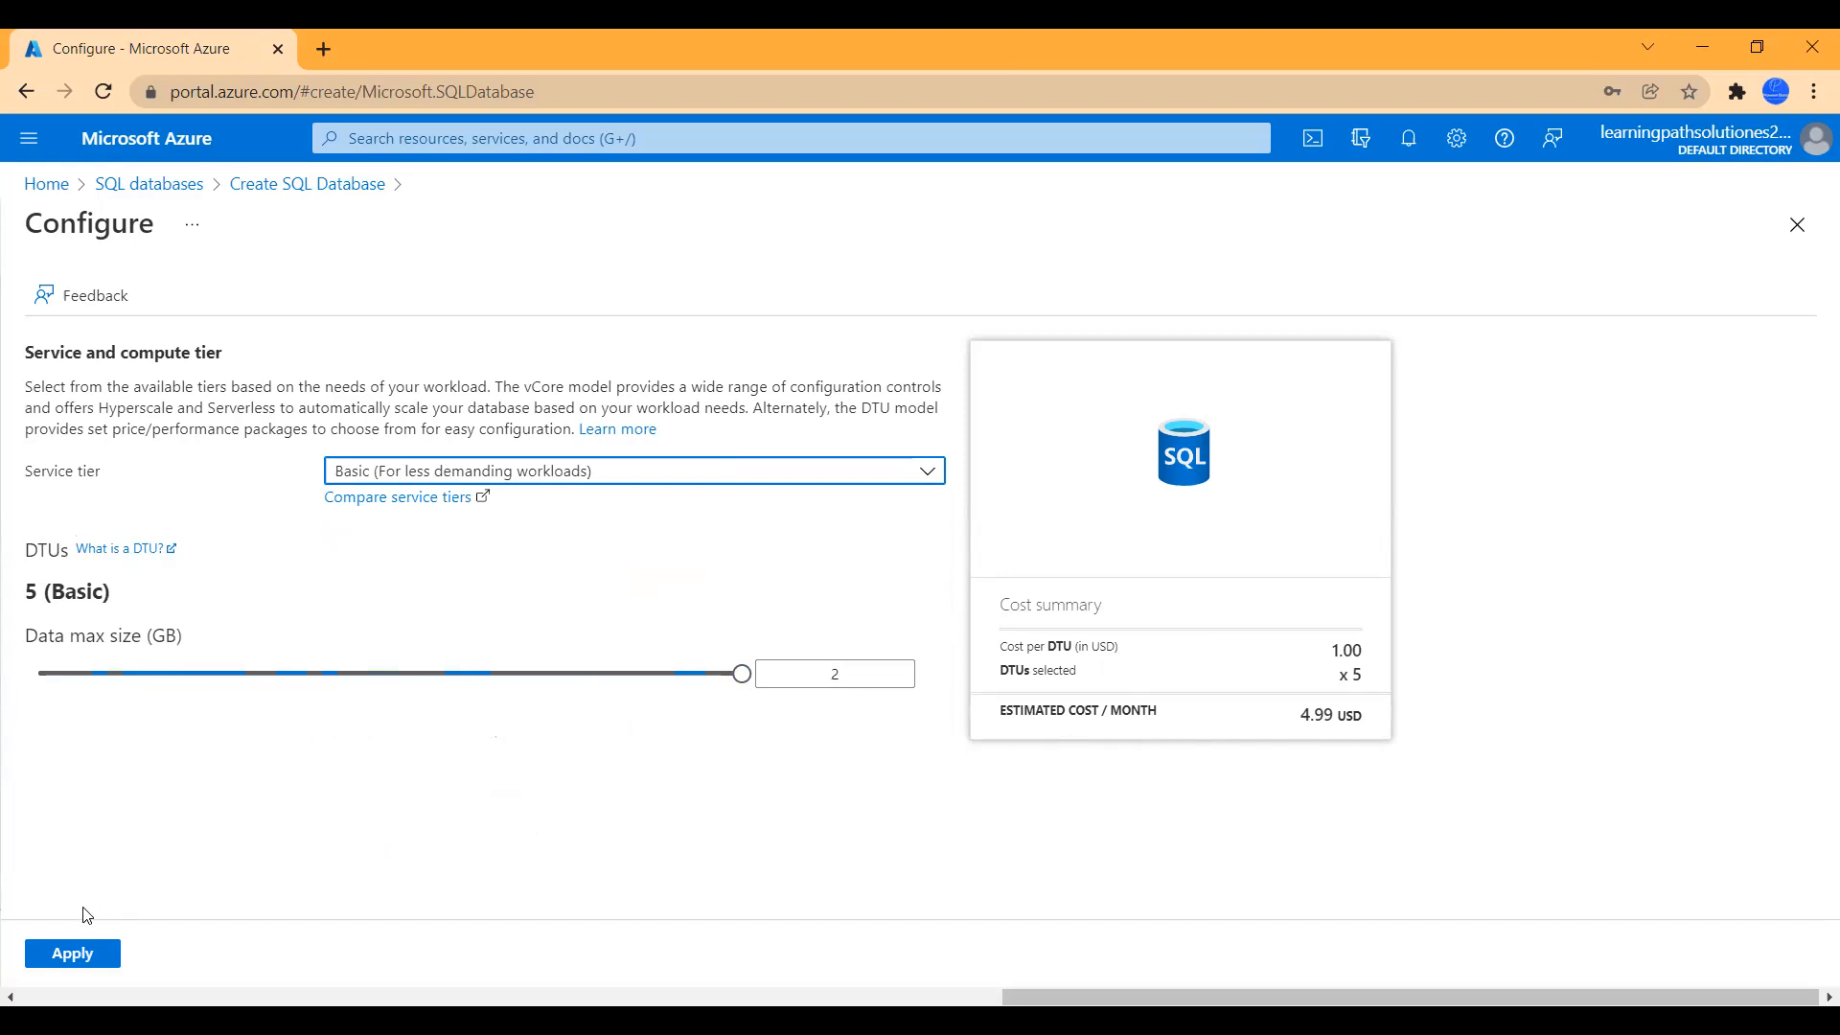
click(64, 954)
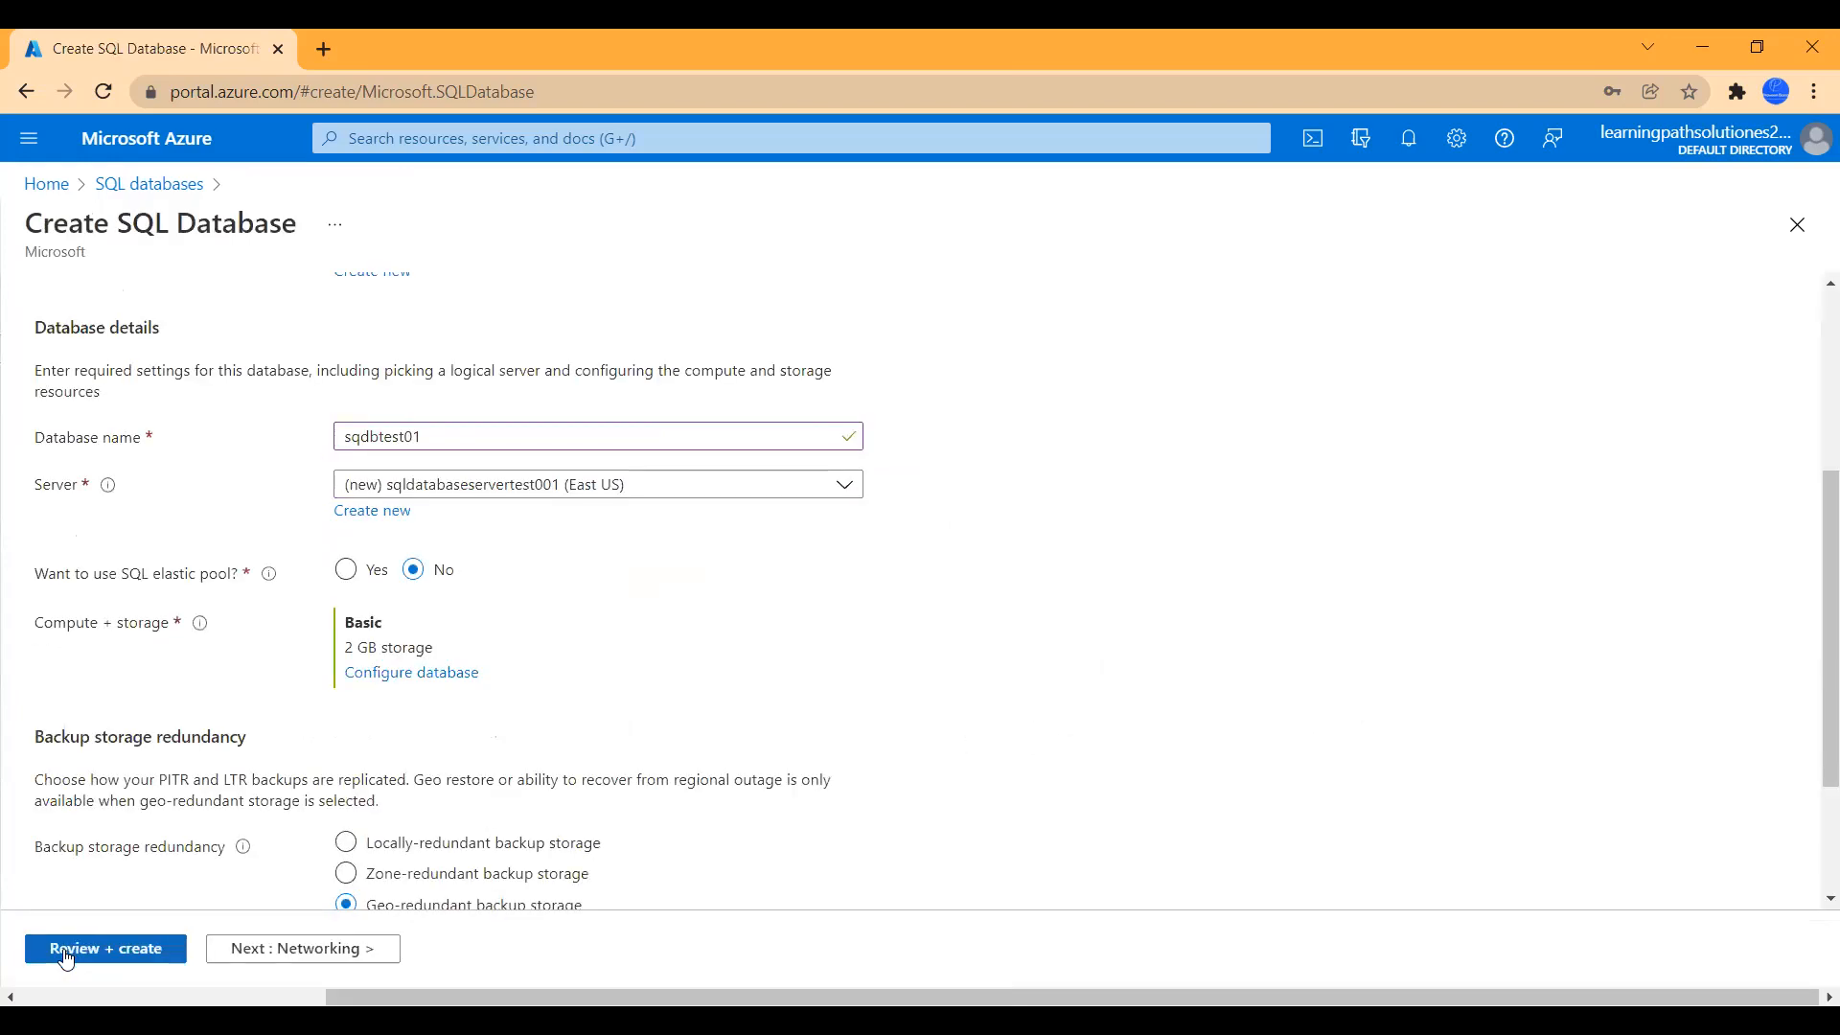
- Choose locally-redundant backup storage, then continue to the Networking tab
scroll(448, 826, down, 2)
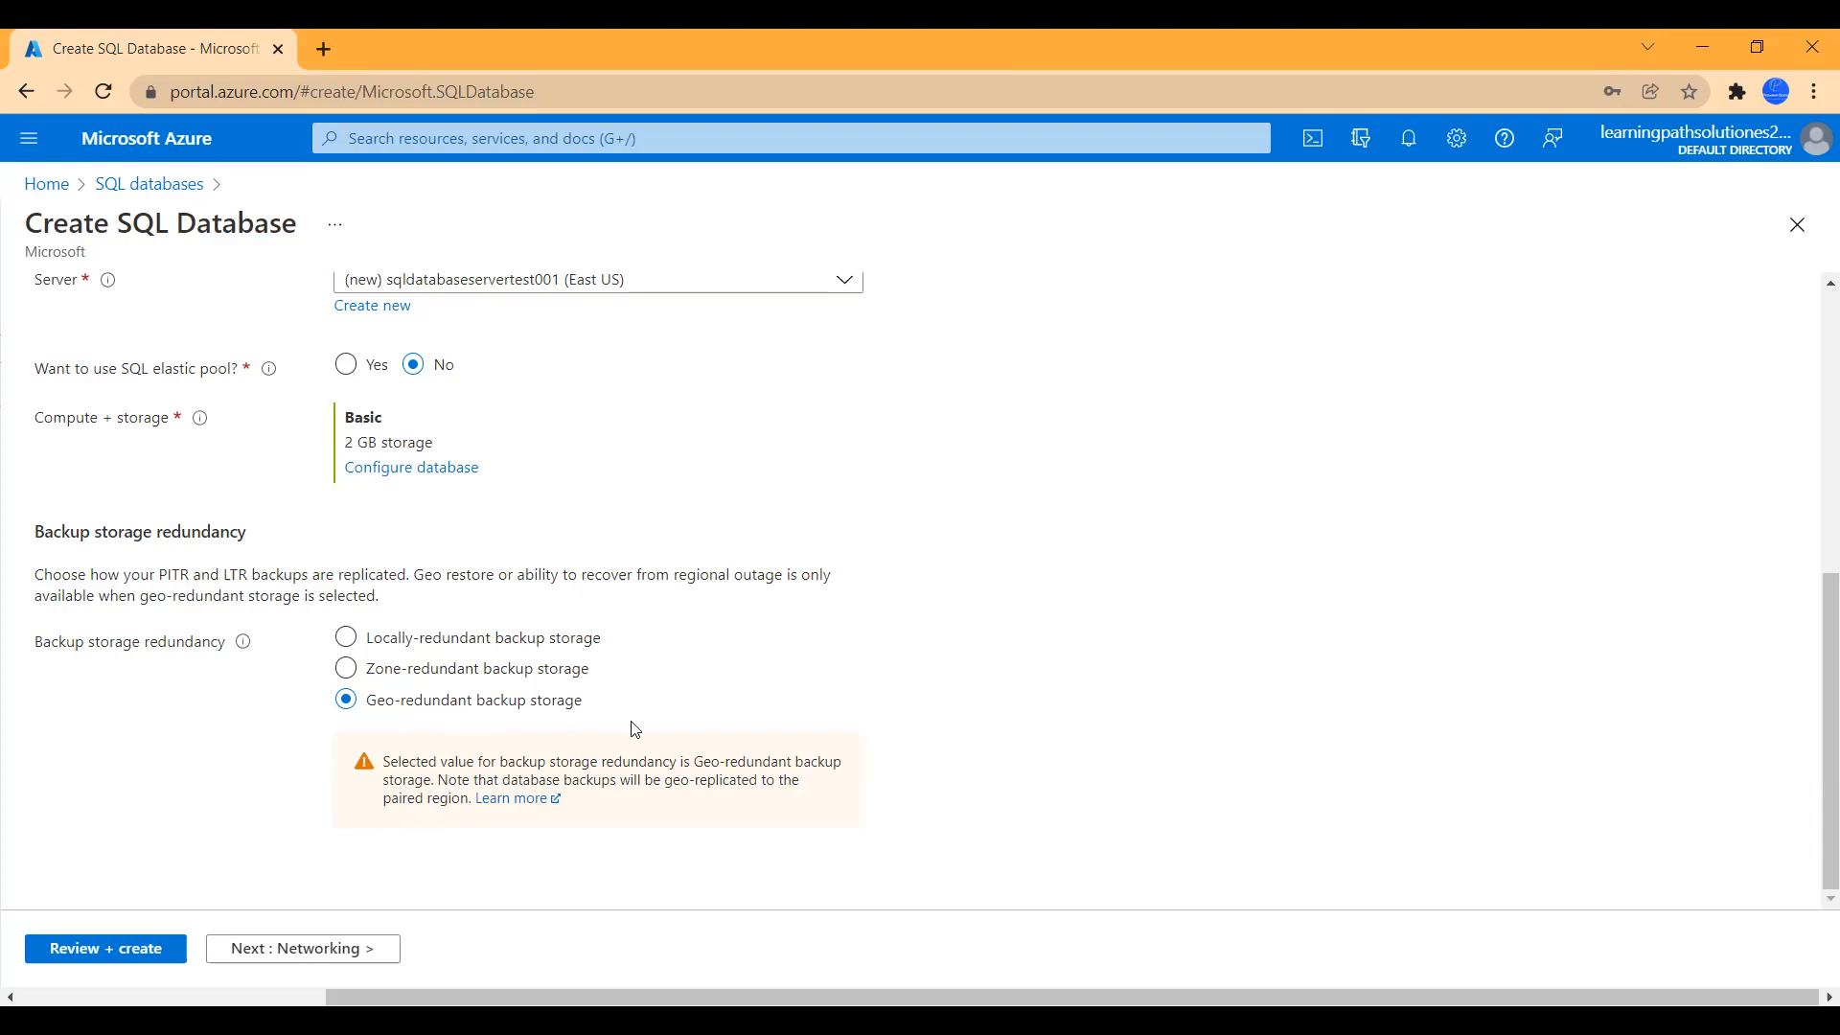
click(352, 644)
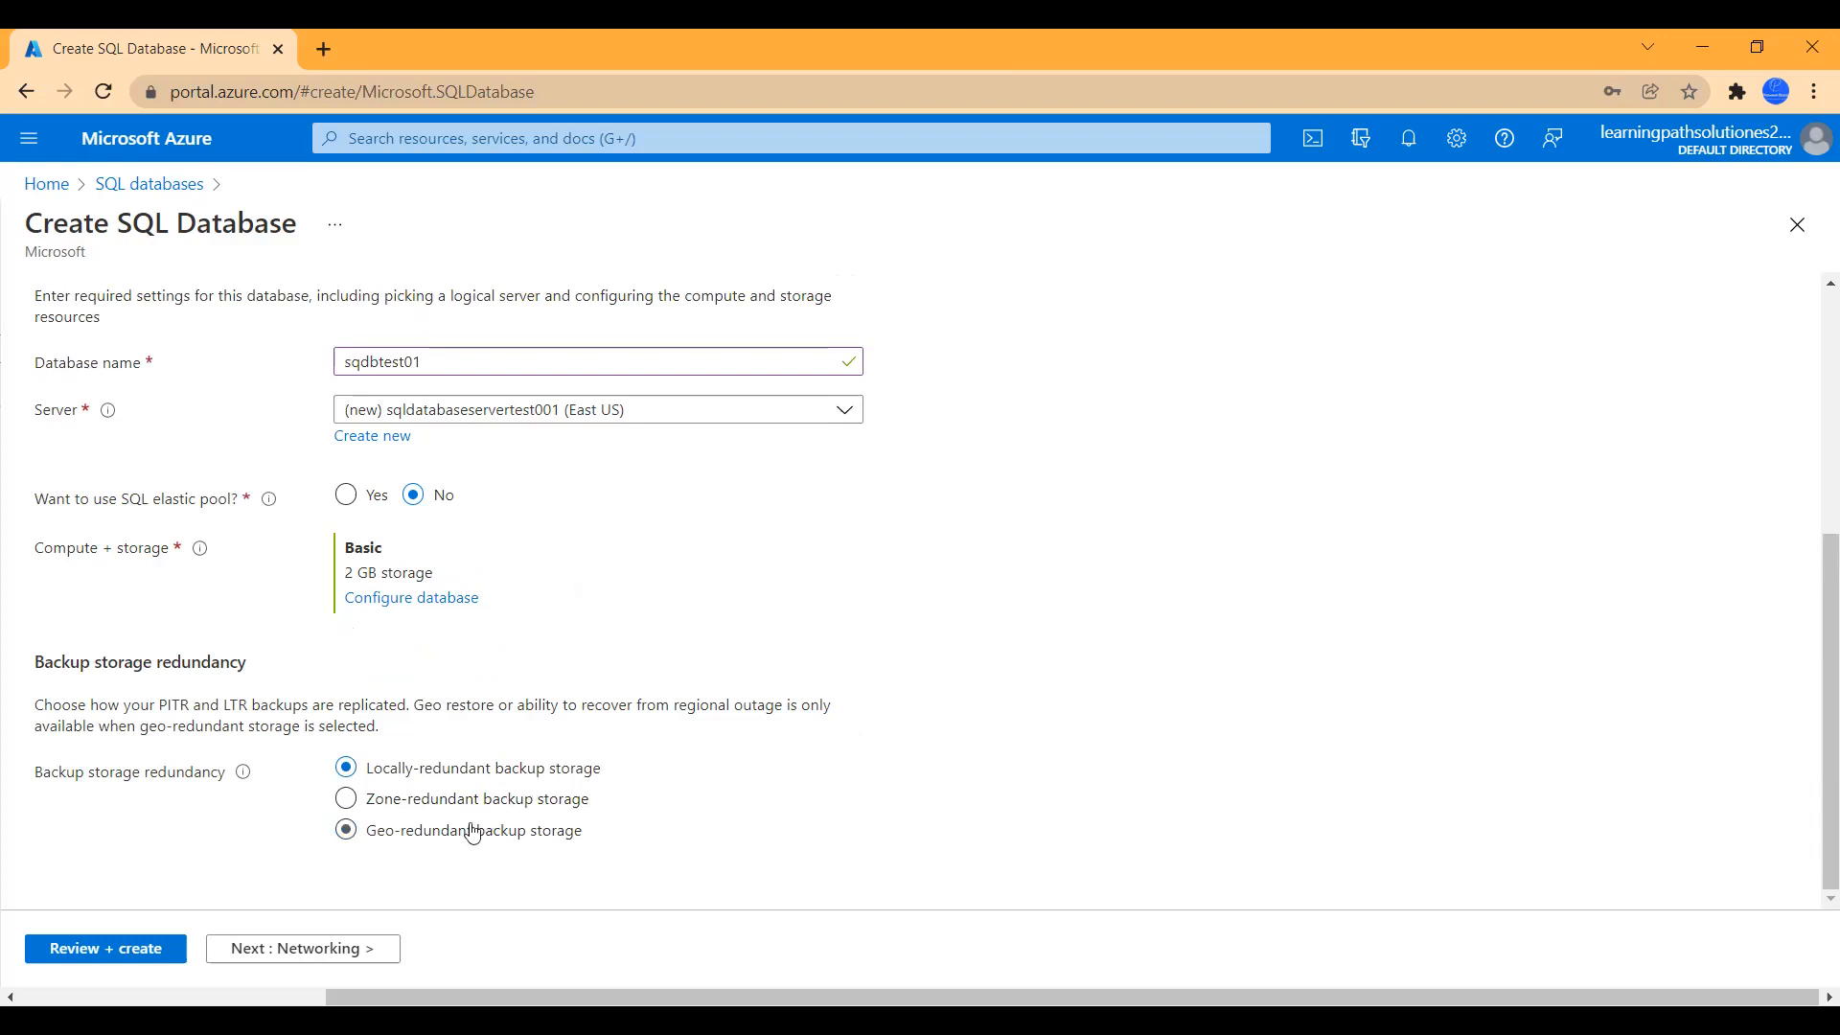
scroll(494, 760, up, 1)
scroll(495, 756, up, 5)
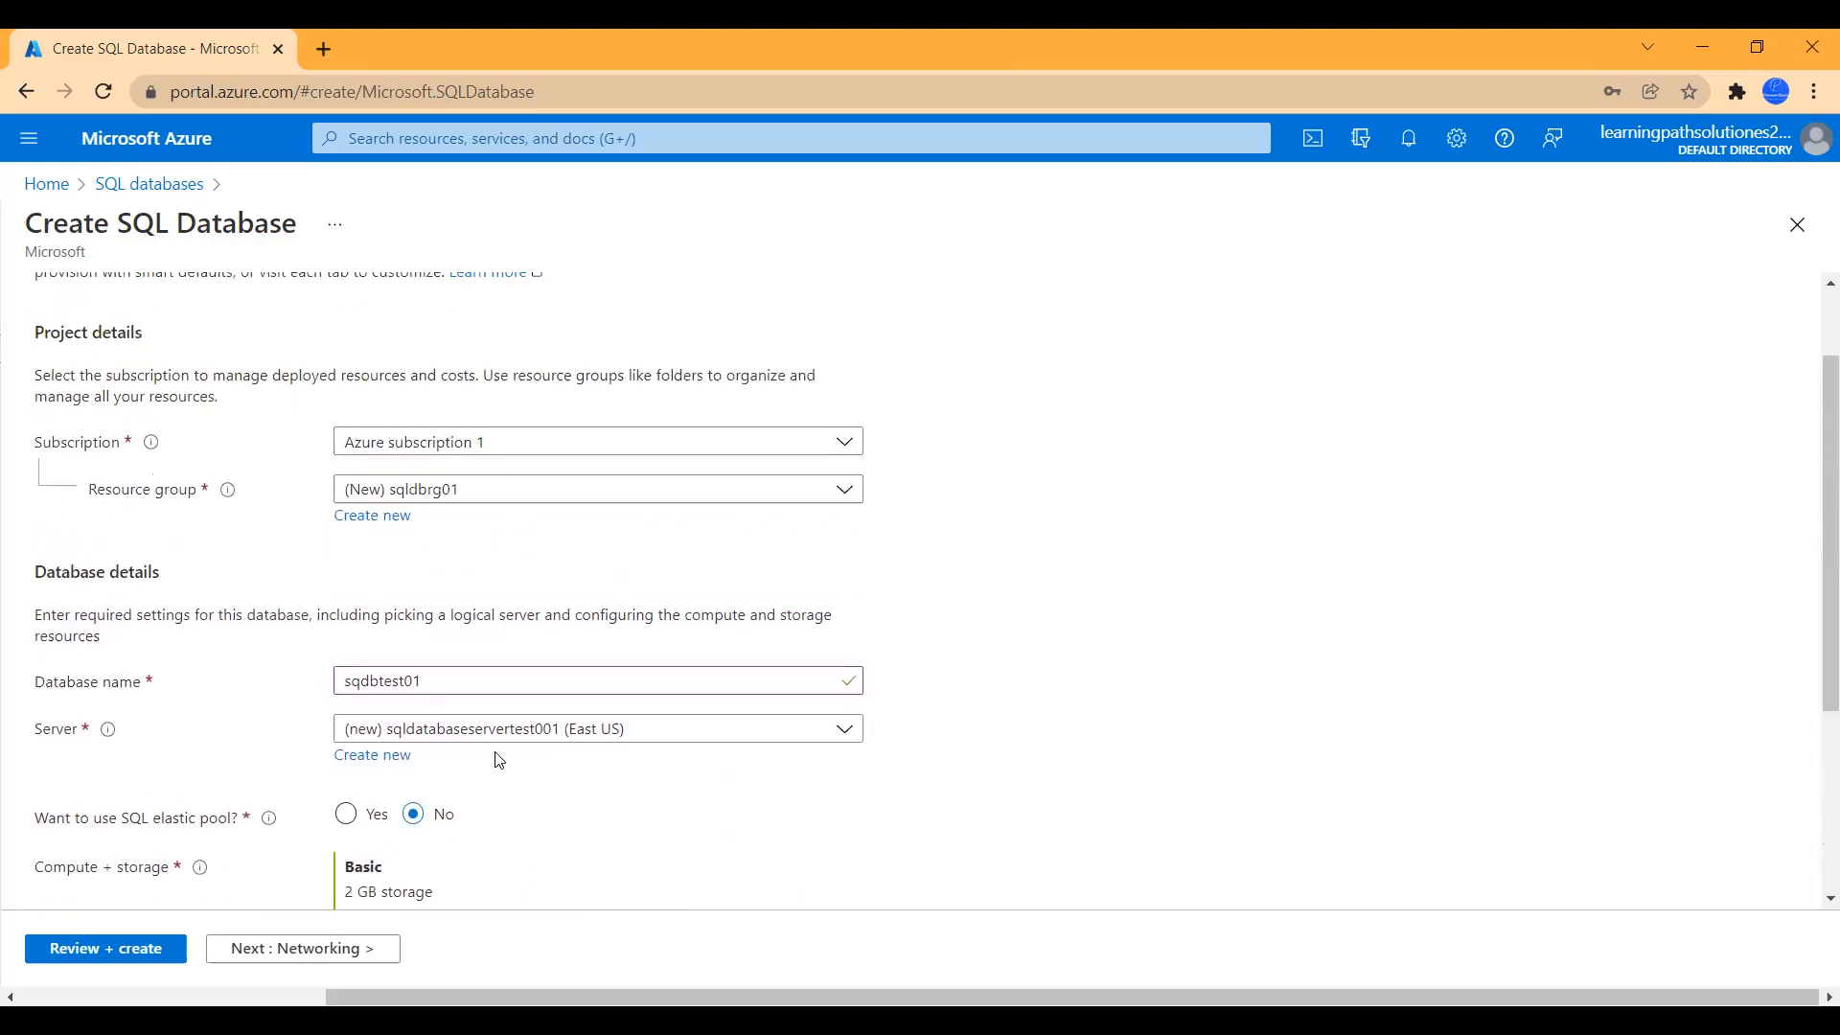
click(309, 948)
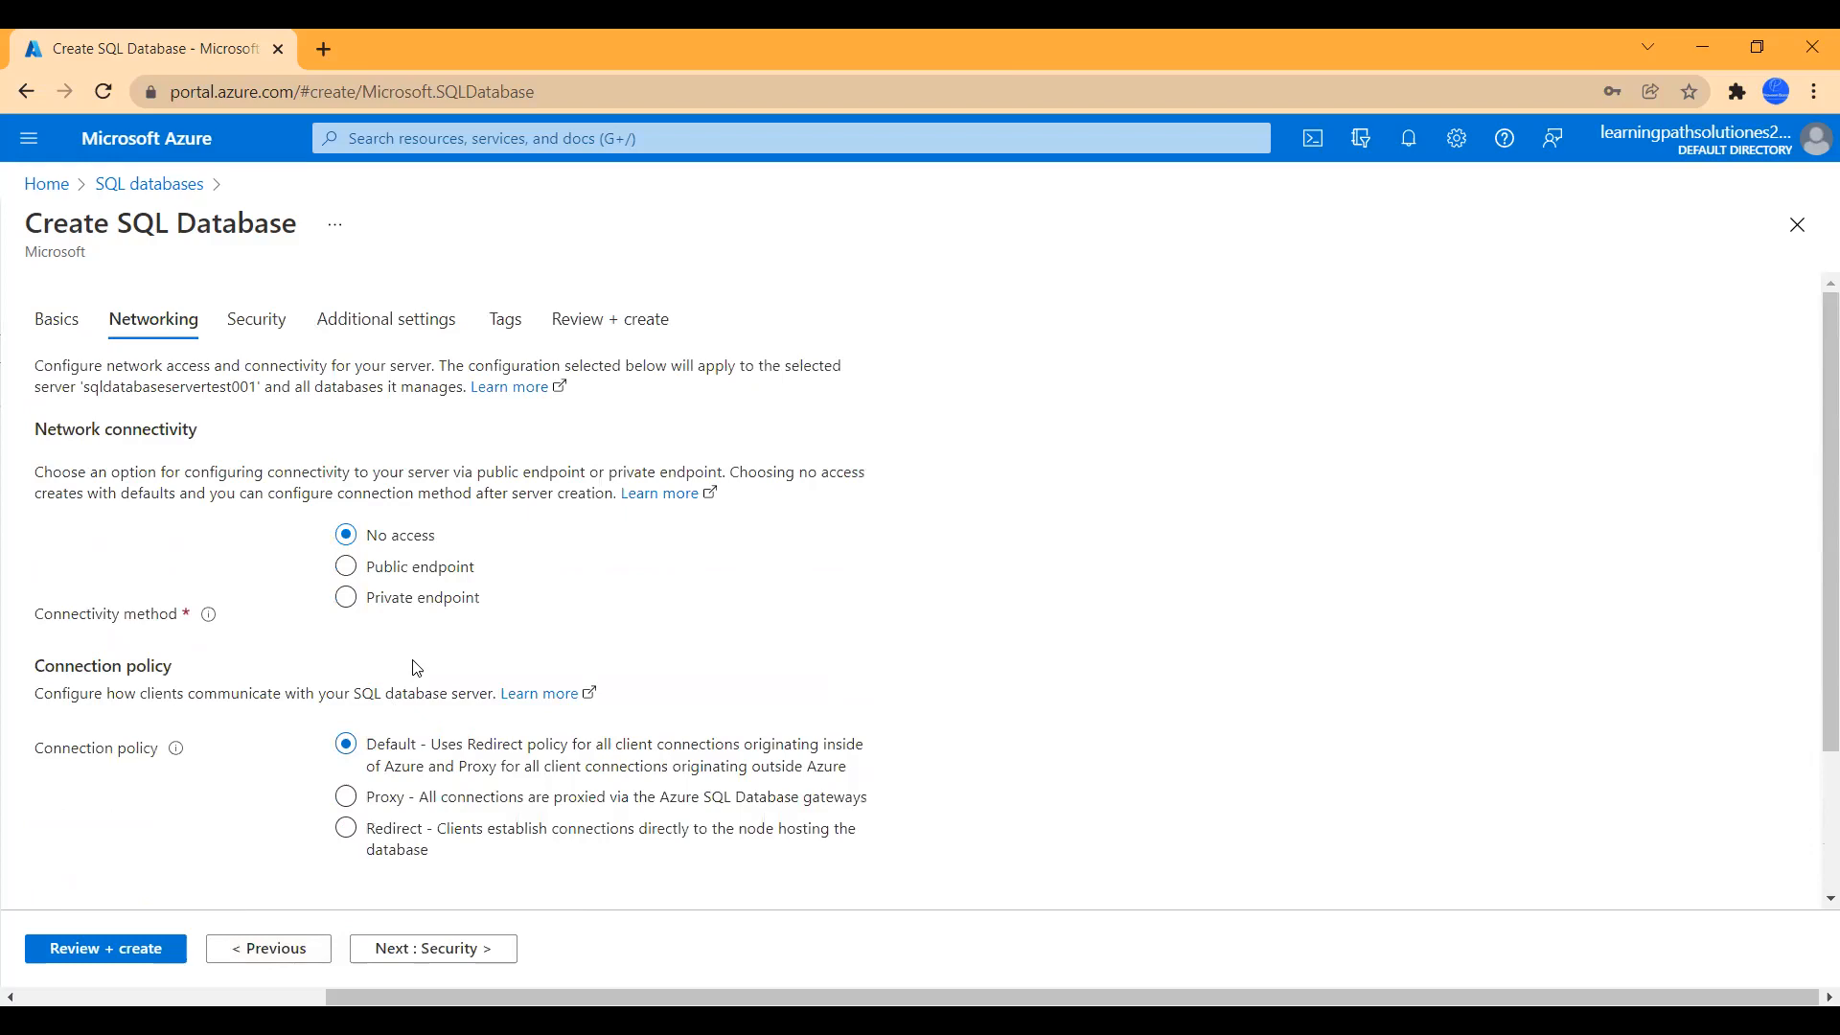
- Use a Public endpoint with Azure services allowed access, then continue to the Security tab
click(346, 566)
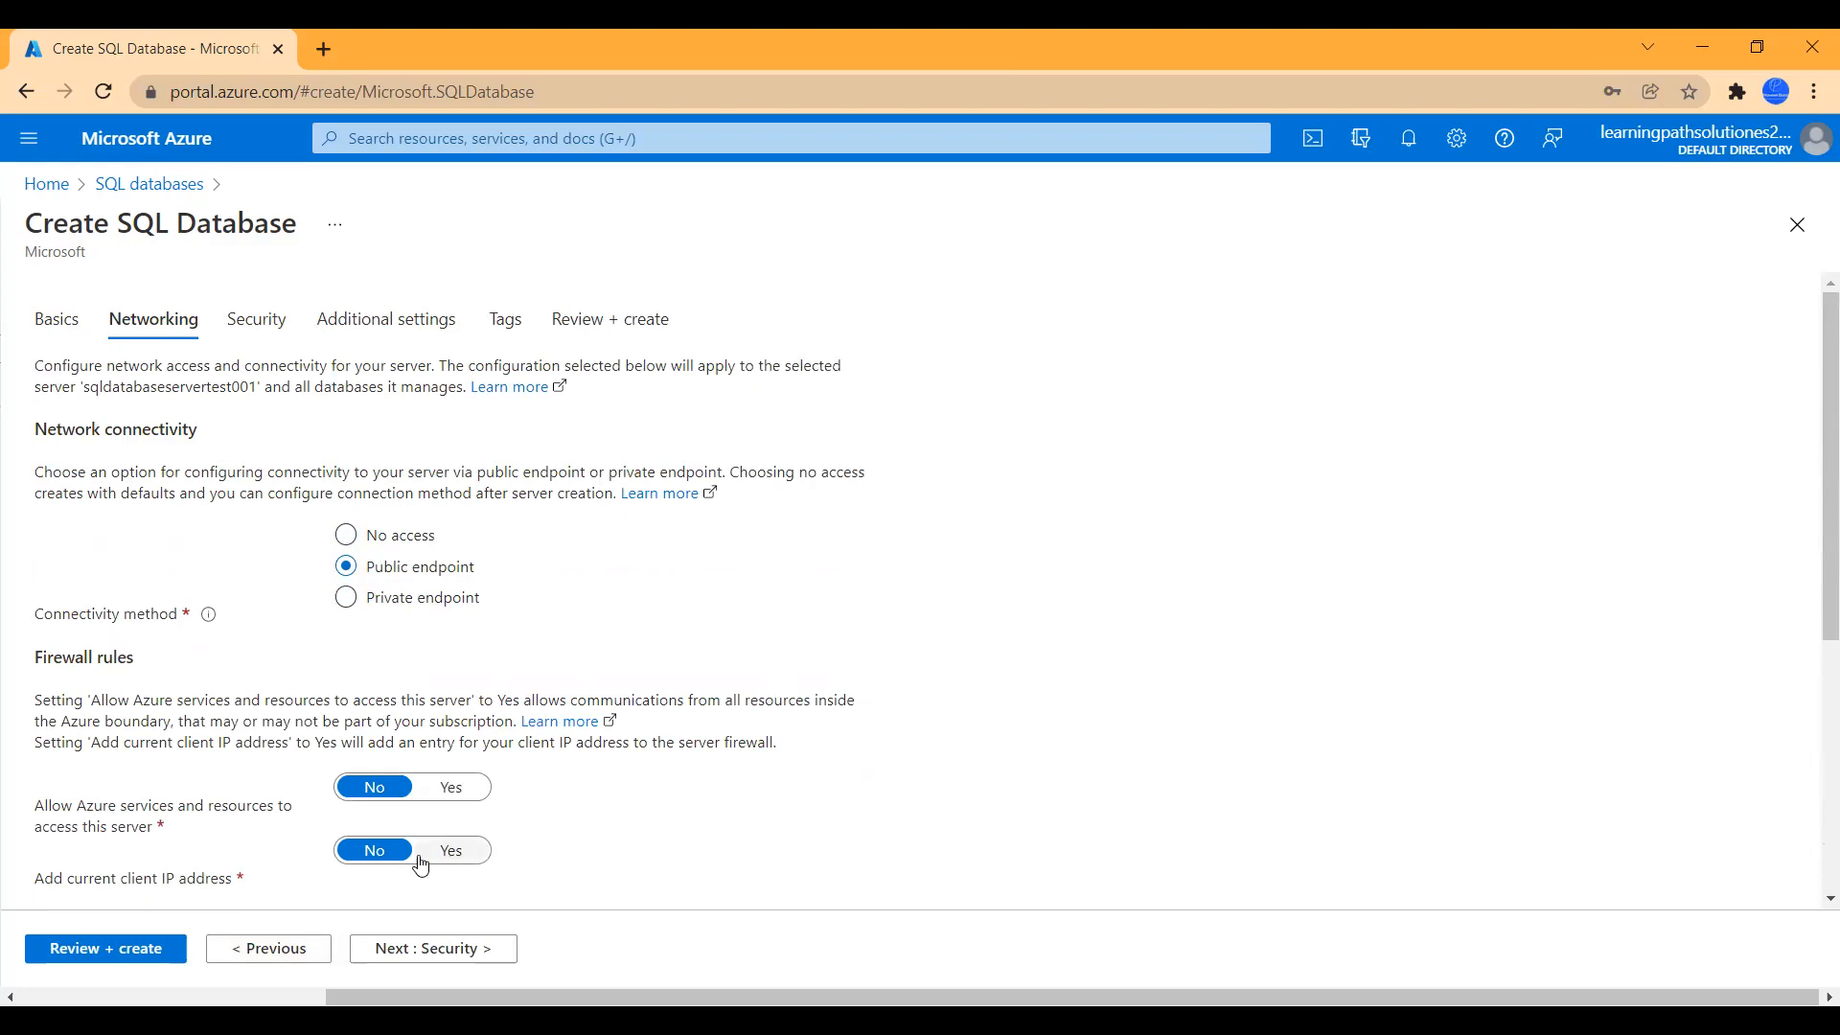
scroll(160, 867, down, 1)
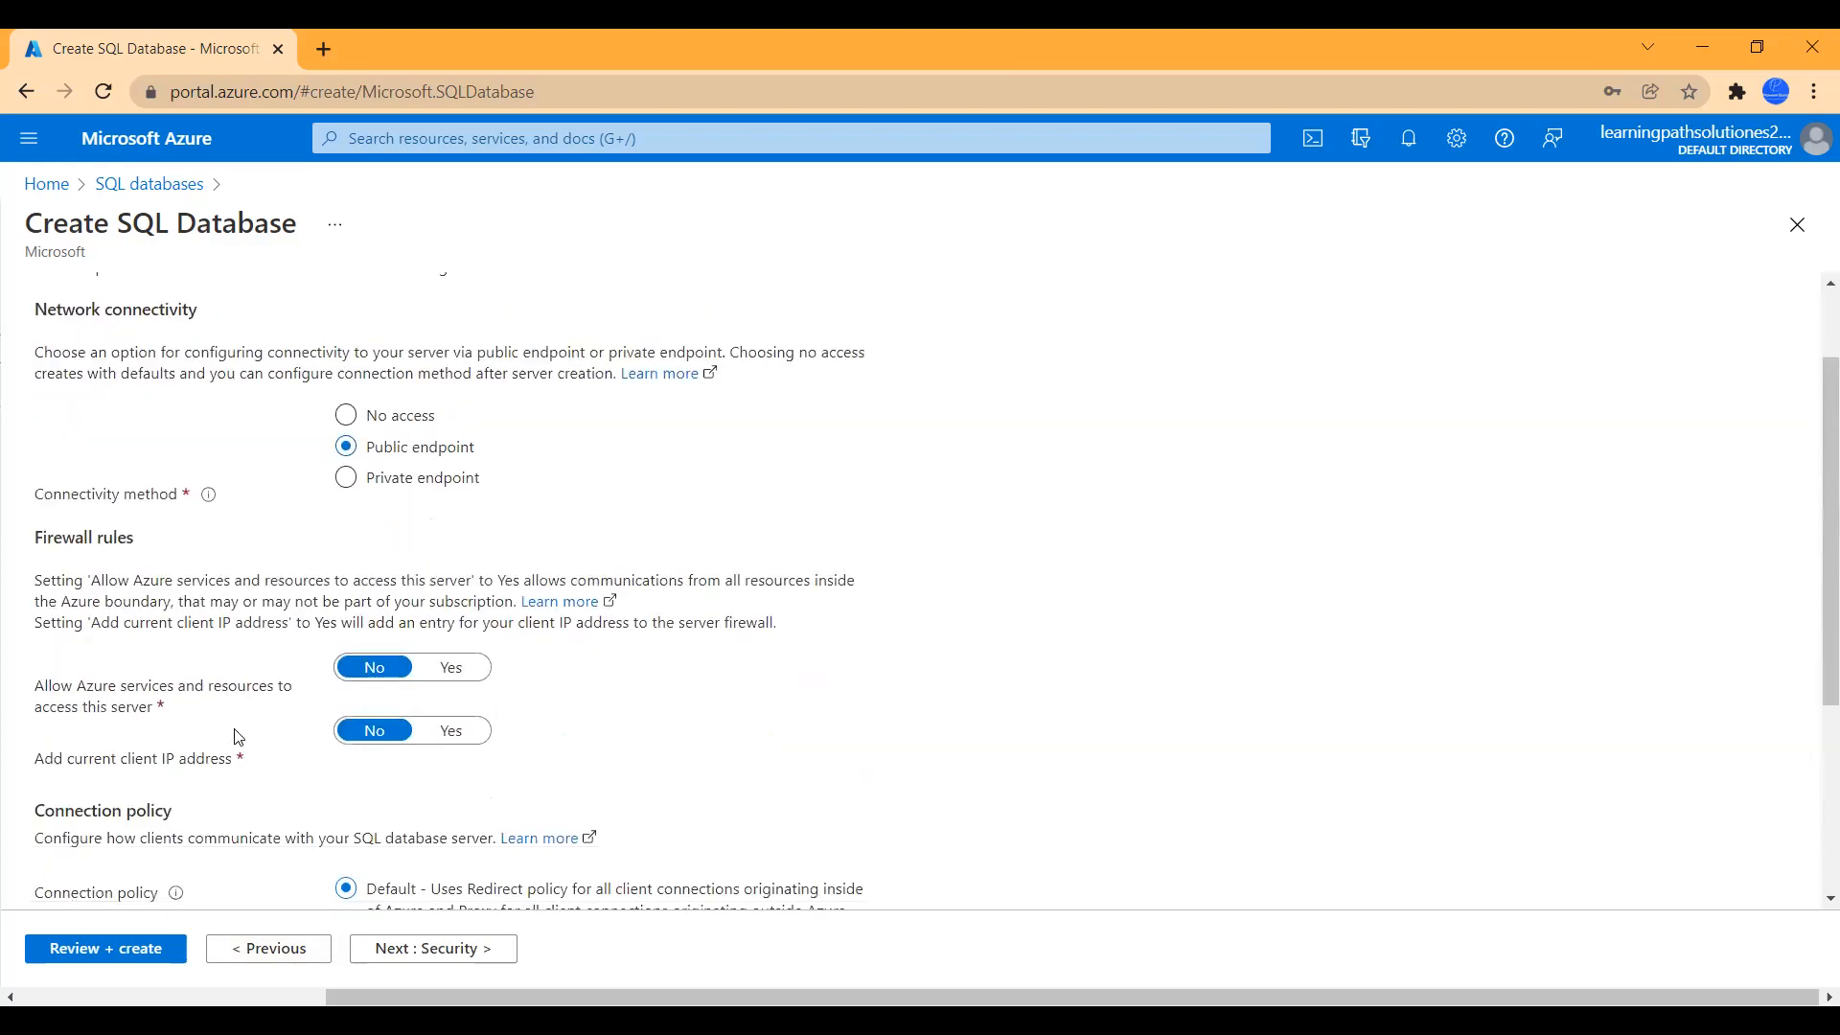
click(466, 679)
scroll(715, 772, down, 2)
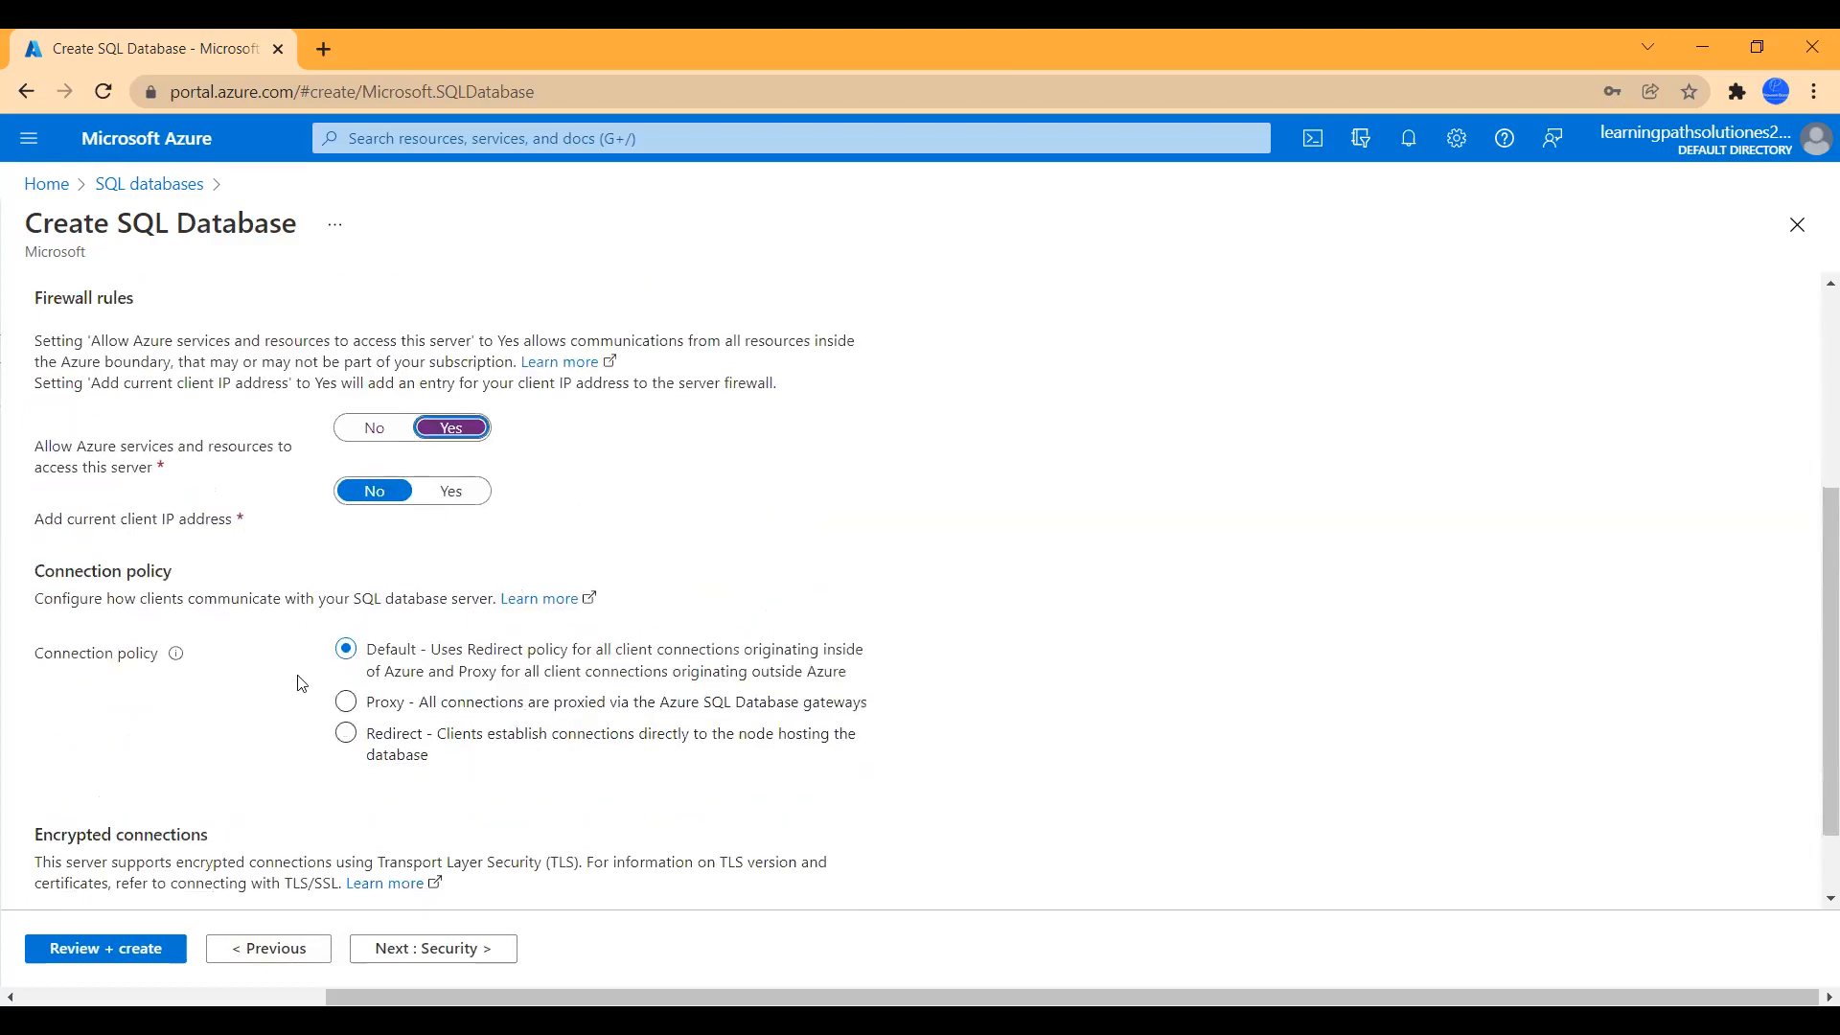
scroll(583, 792, down, 1)
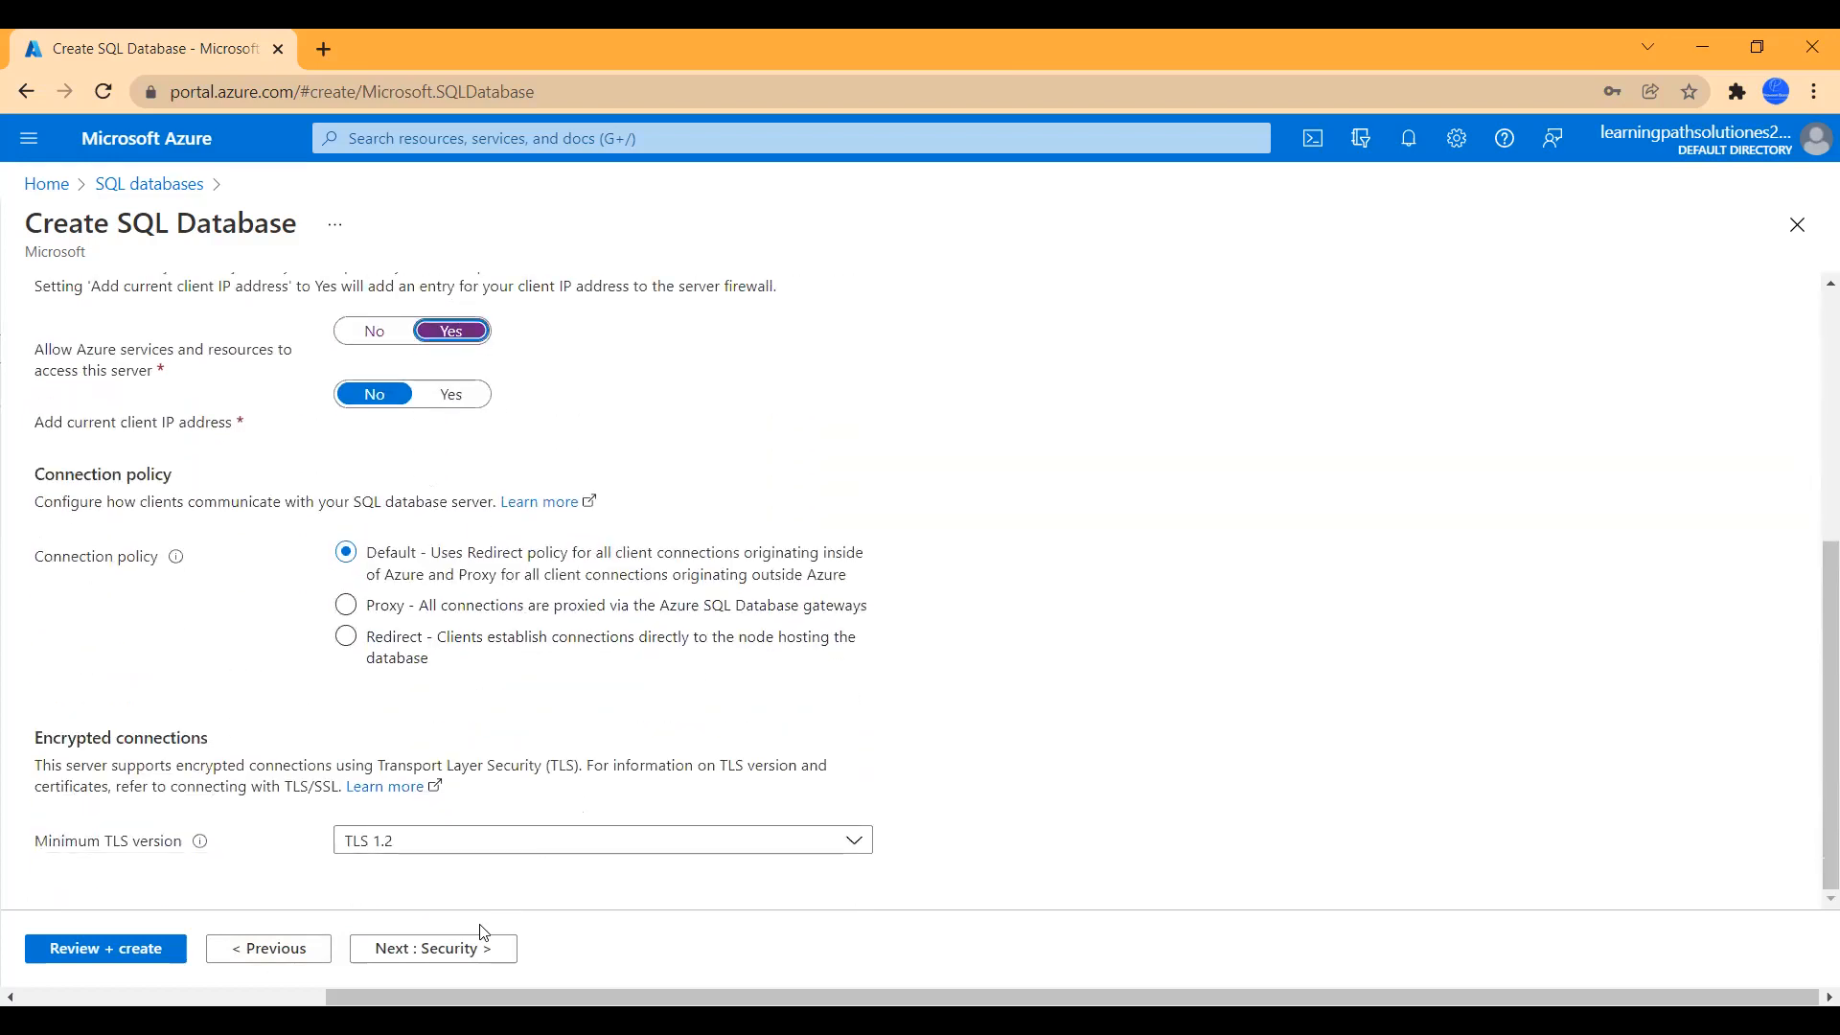
click(447, 949)
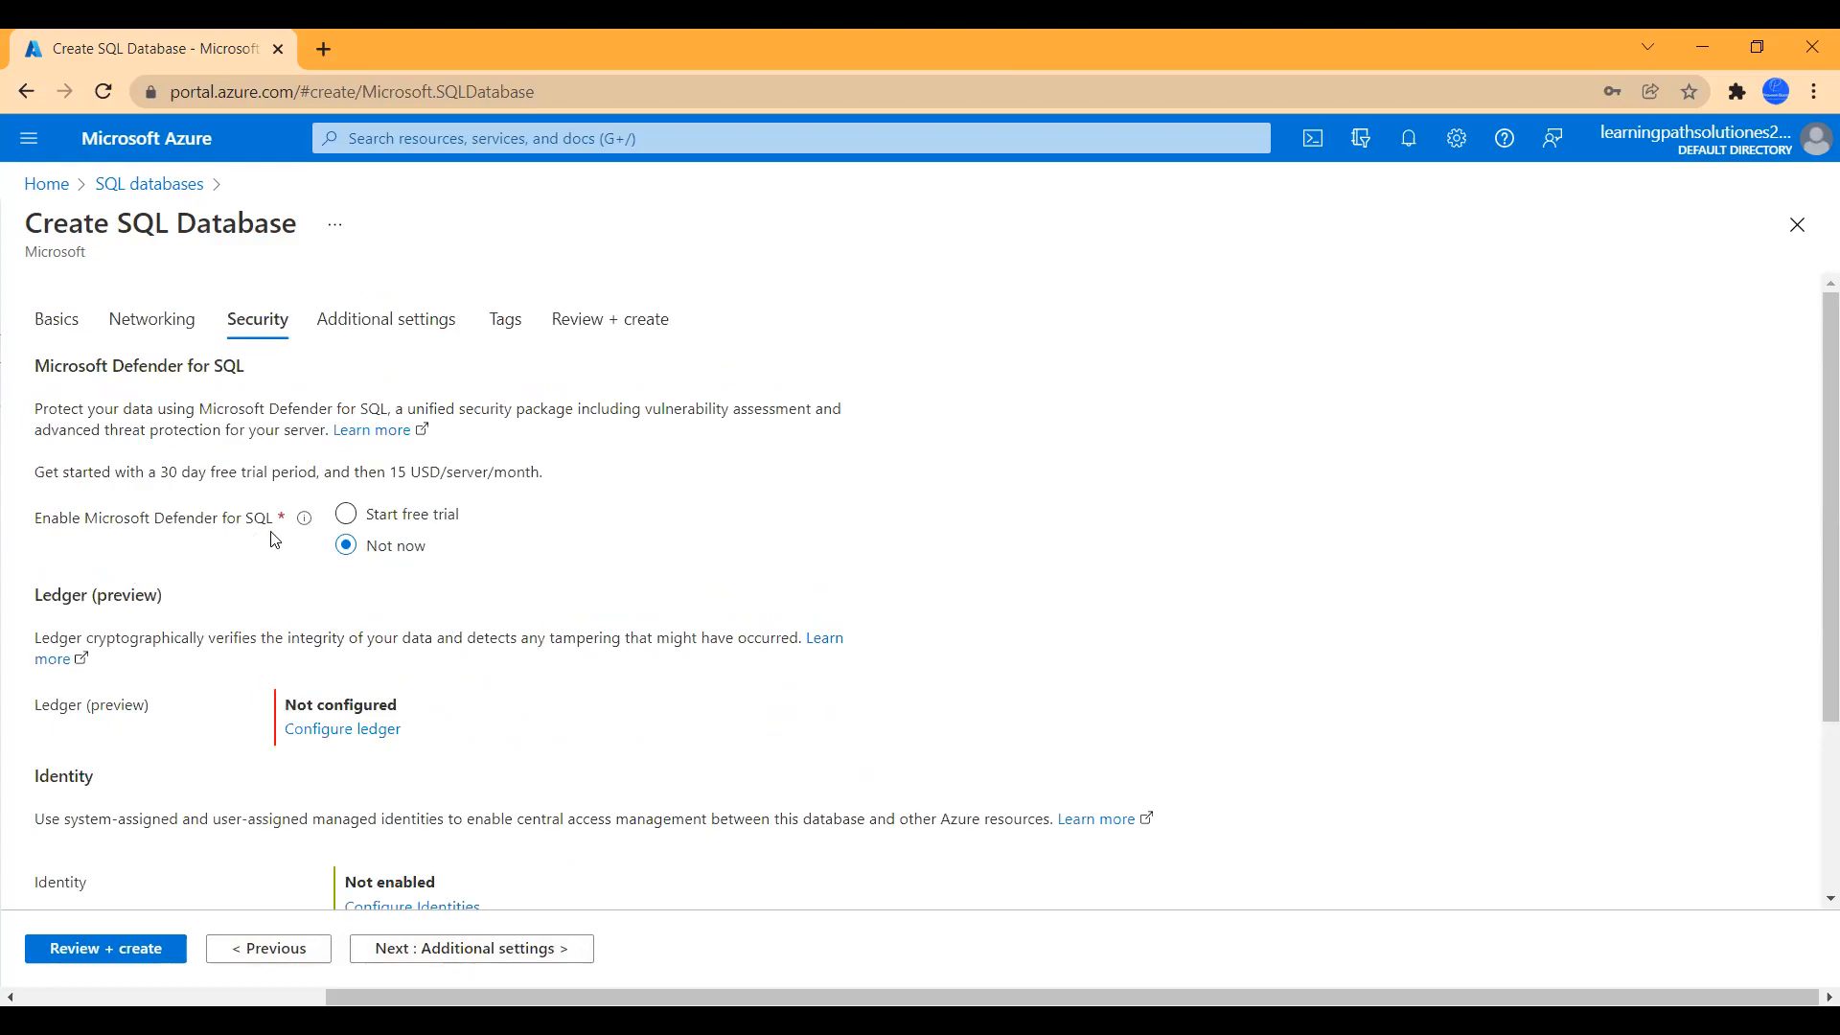
scroll(470, 698, down, 3)
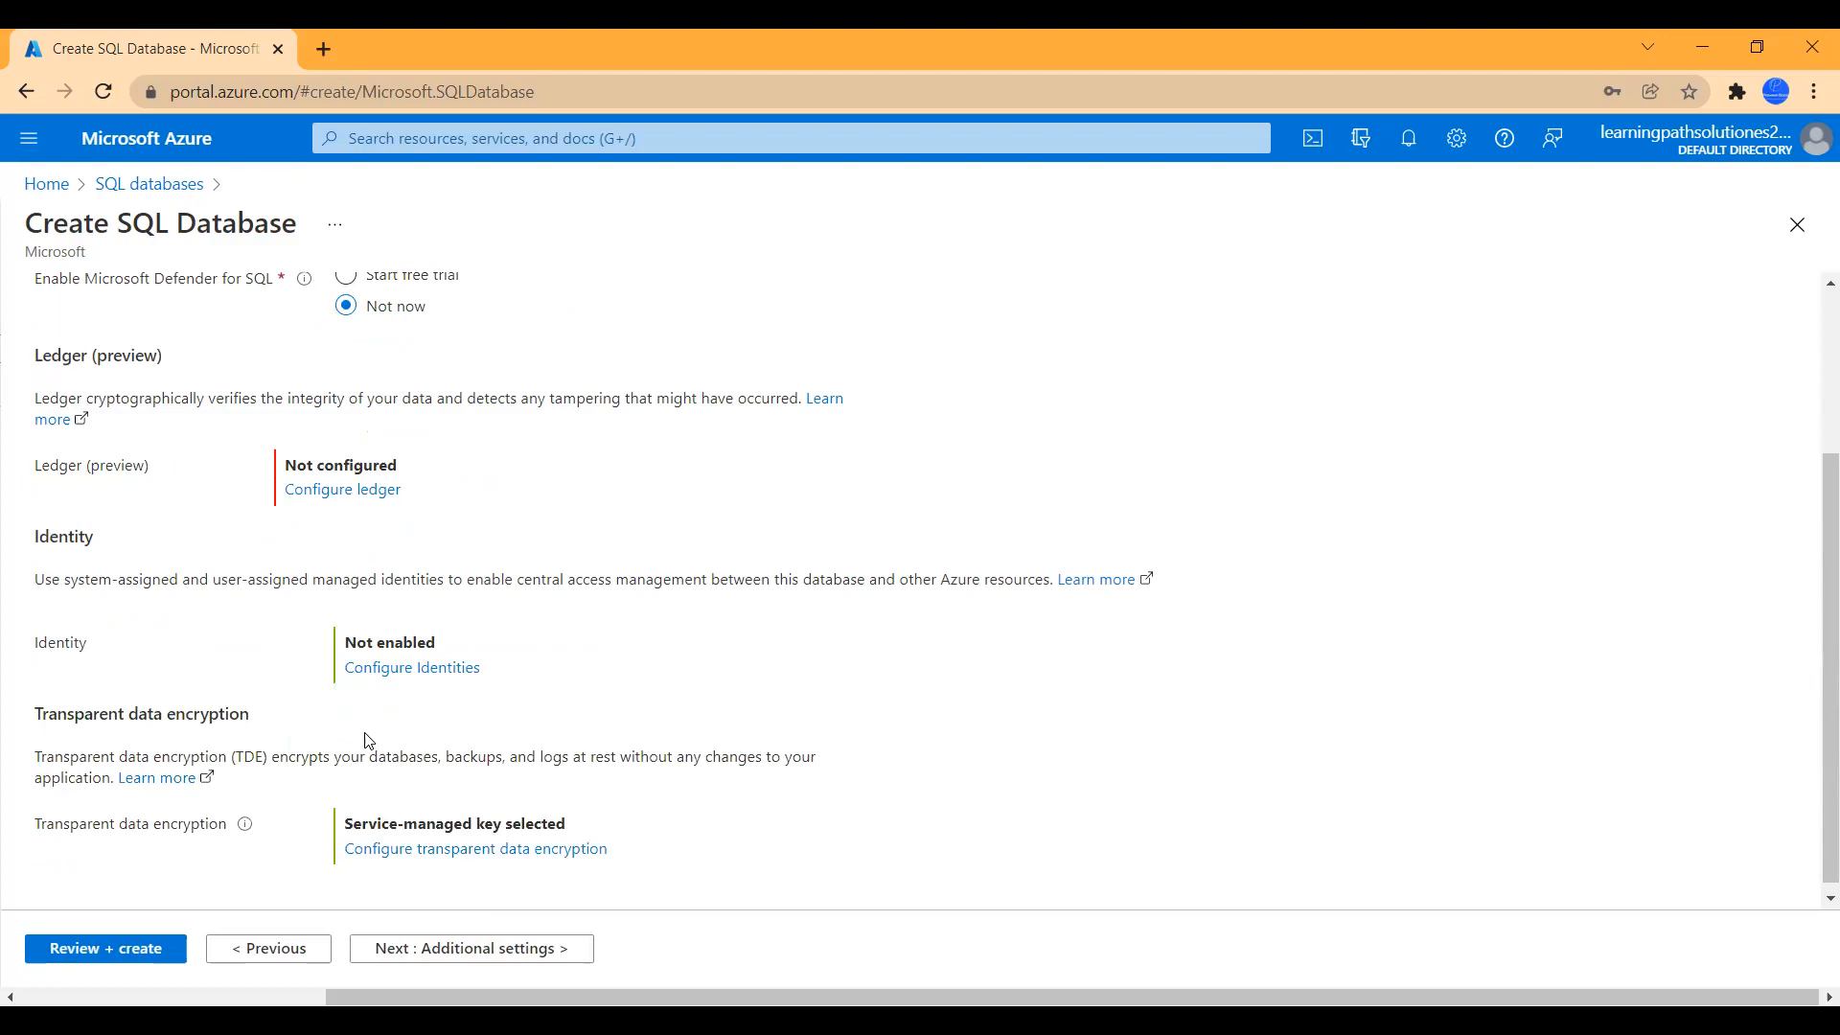
scroll(556, 728, down, 1)
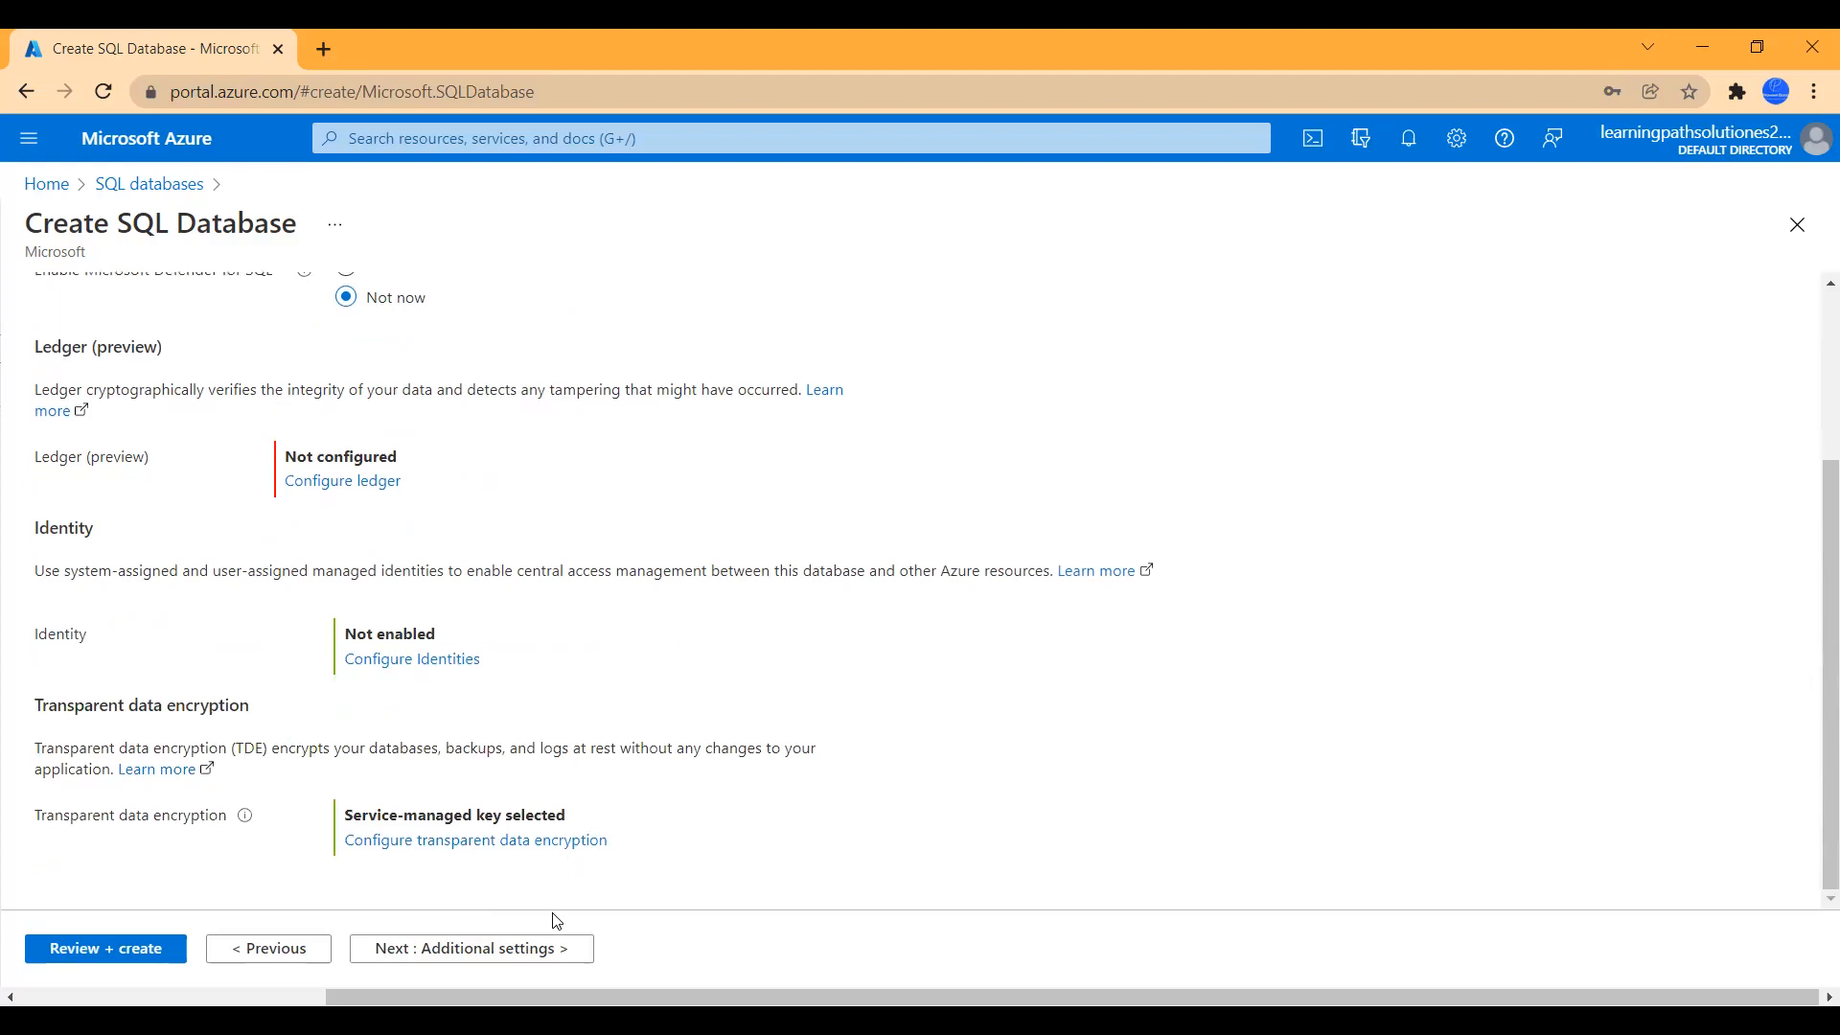
- Choose AdventureWorksLT sample data under Additional settings and advance to Review + create
click(520, 954)
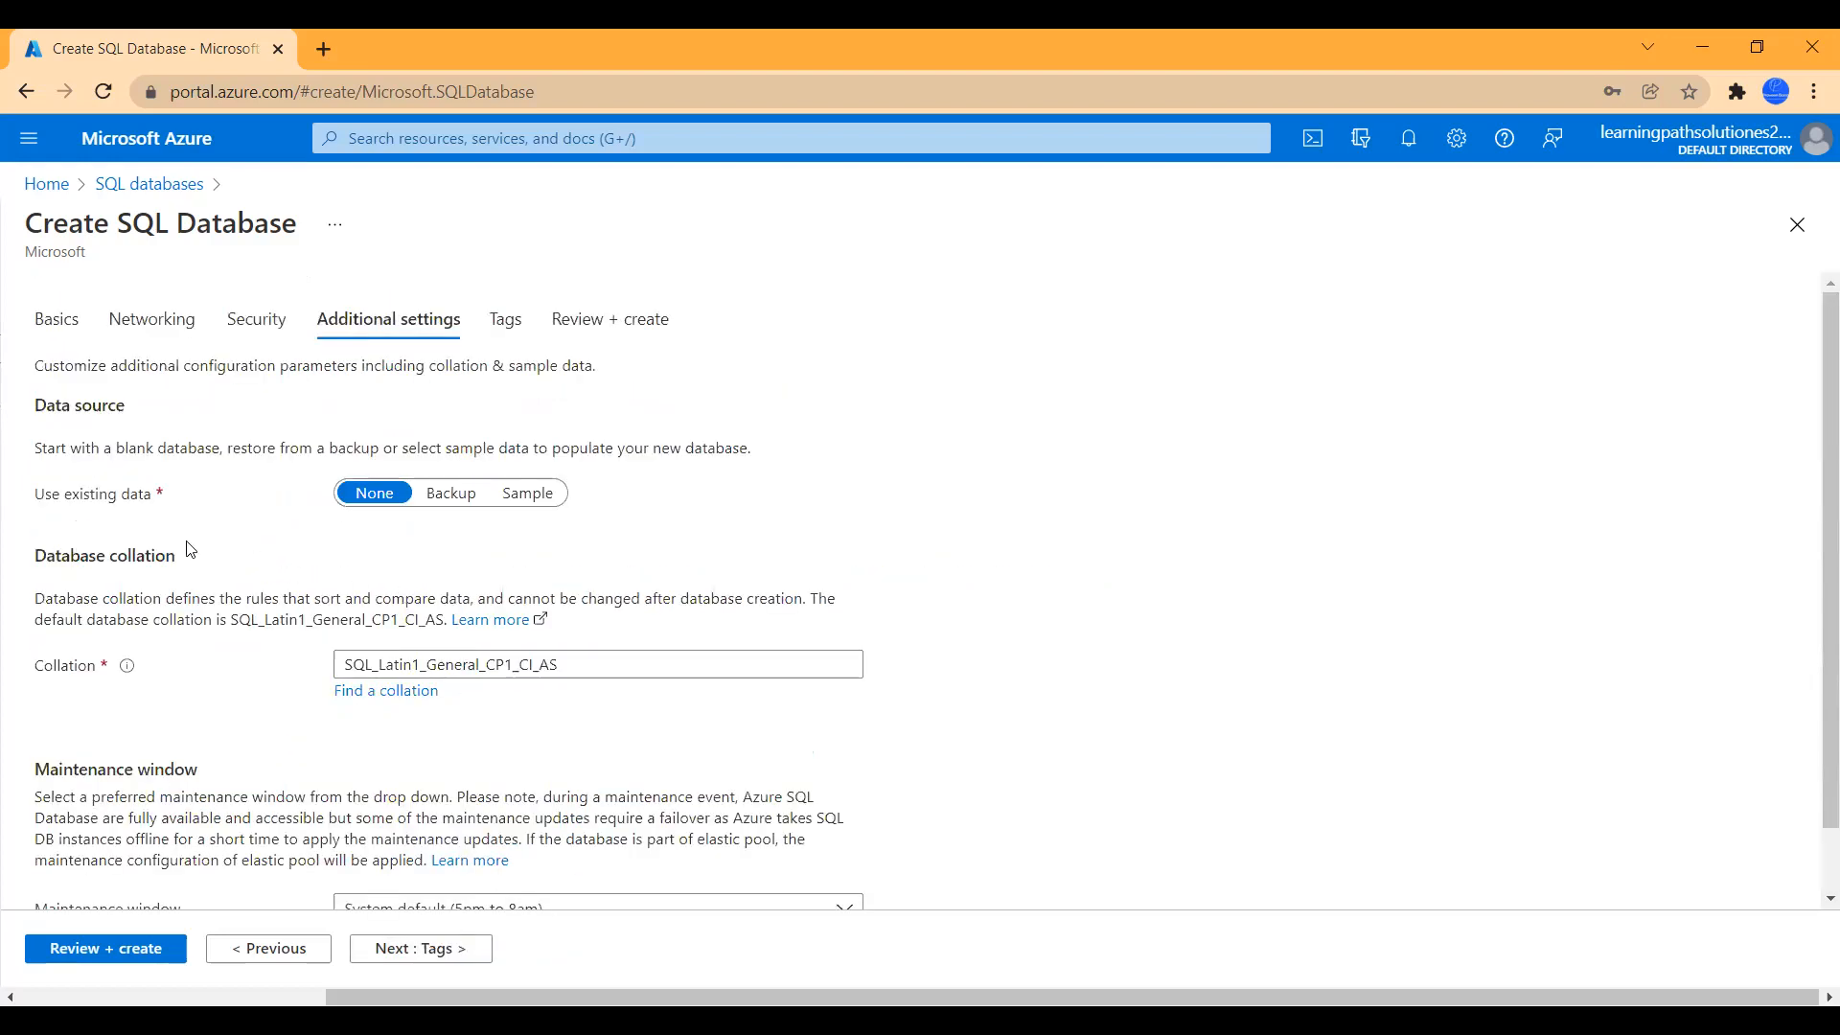
click(521, 502)
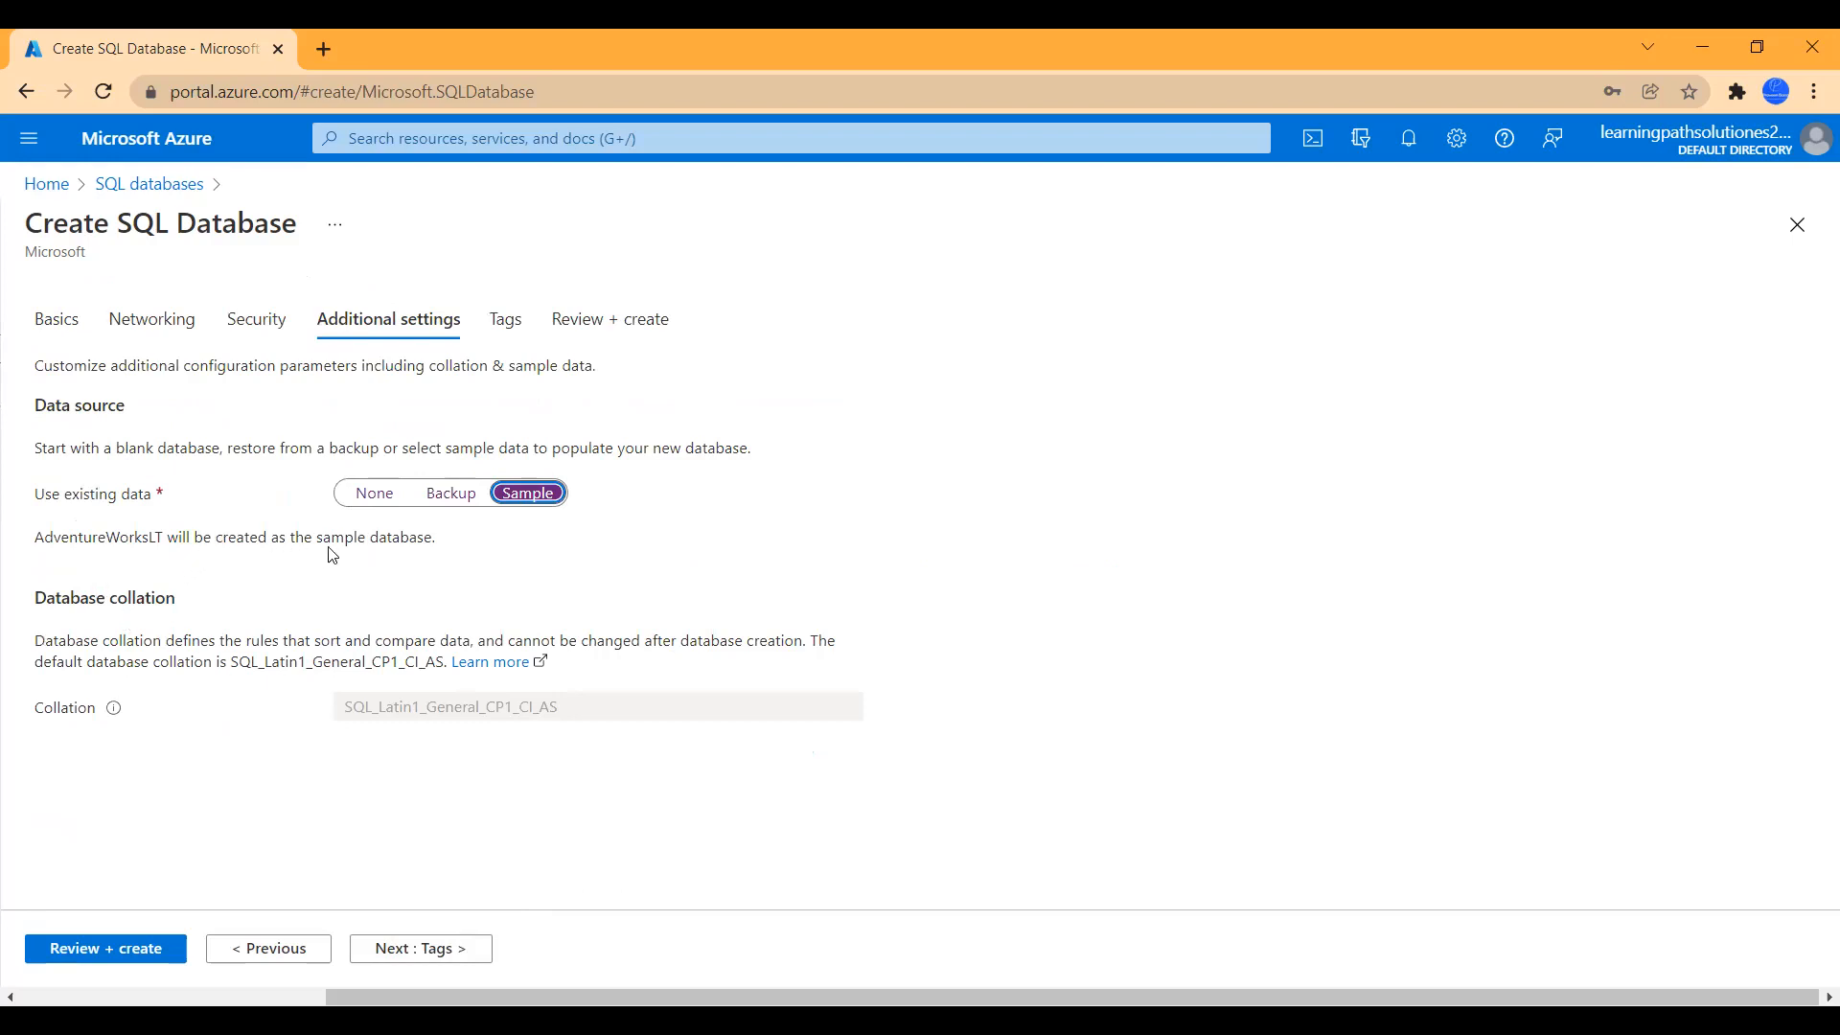
click(453, 958)
click(485, 950)
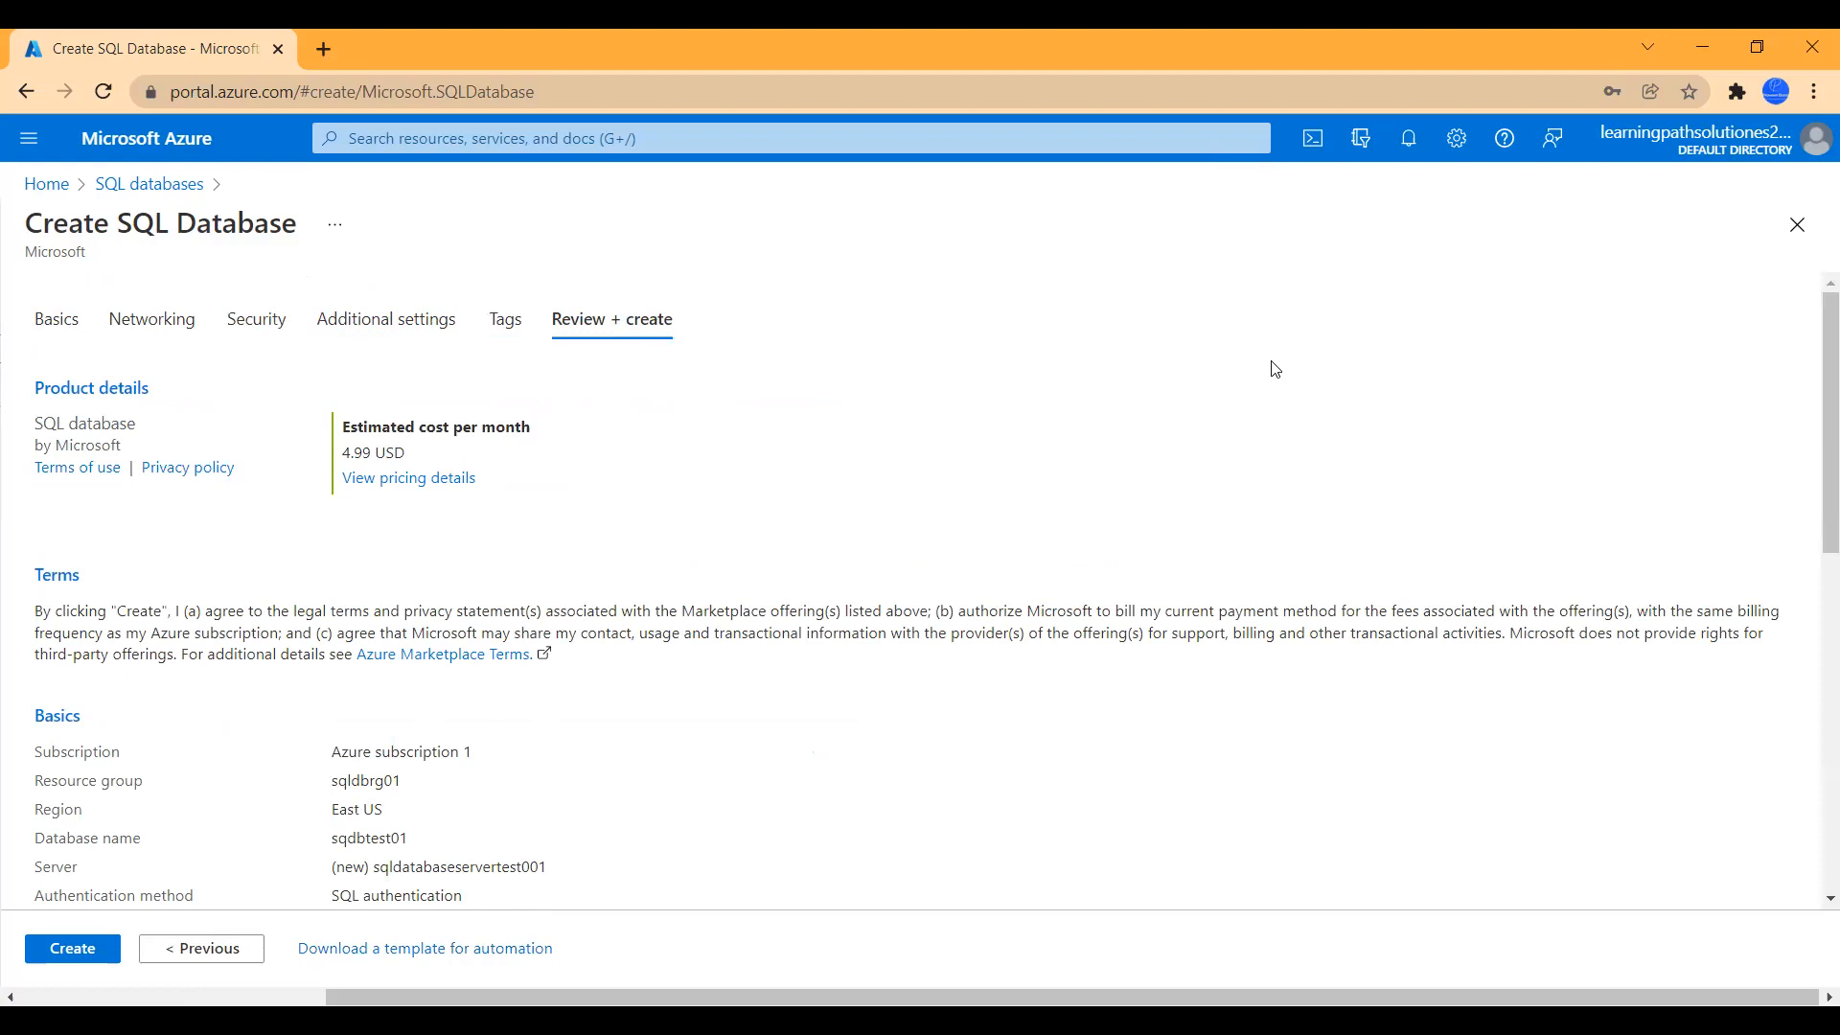
- Review the summary and create sqdbtest01 in resource group sqldbrg01
scroll(463, 778, down, 3)
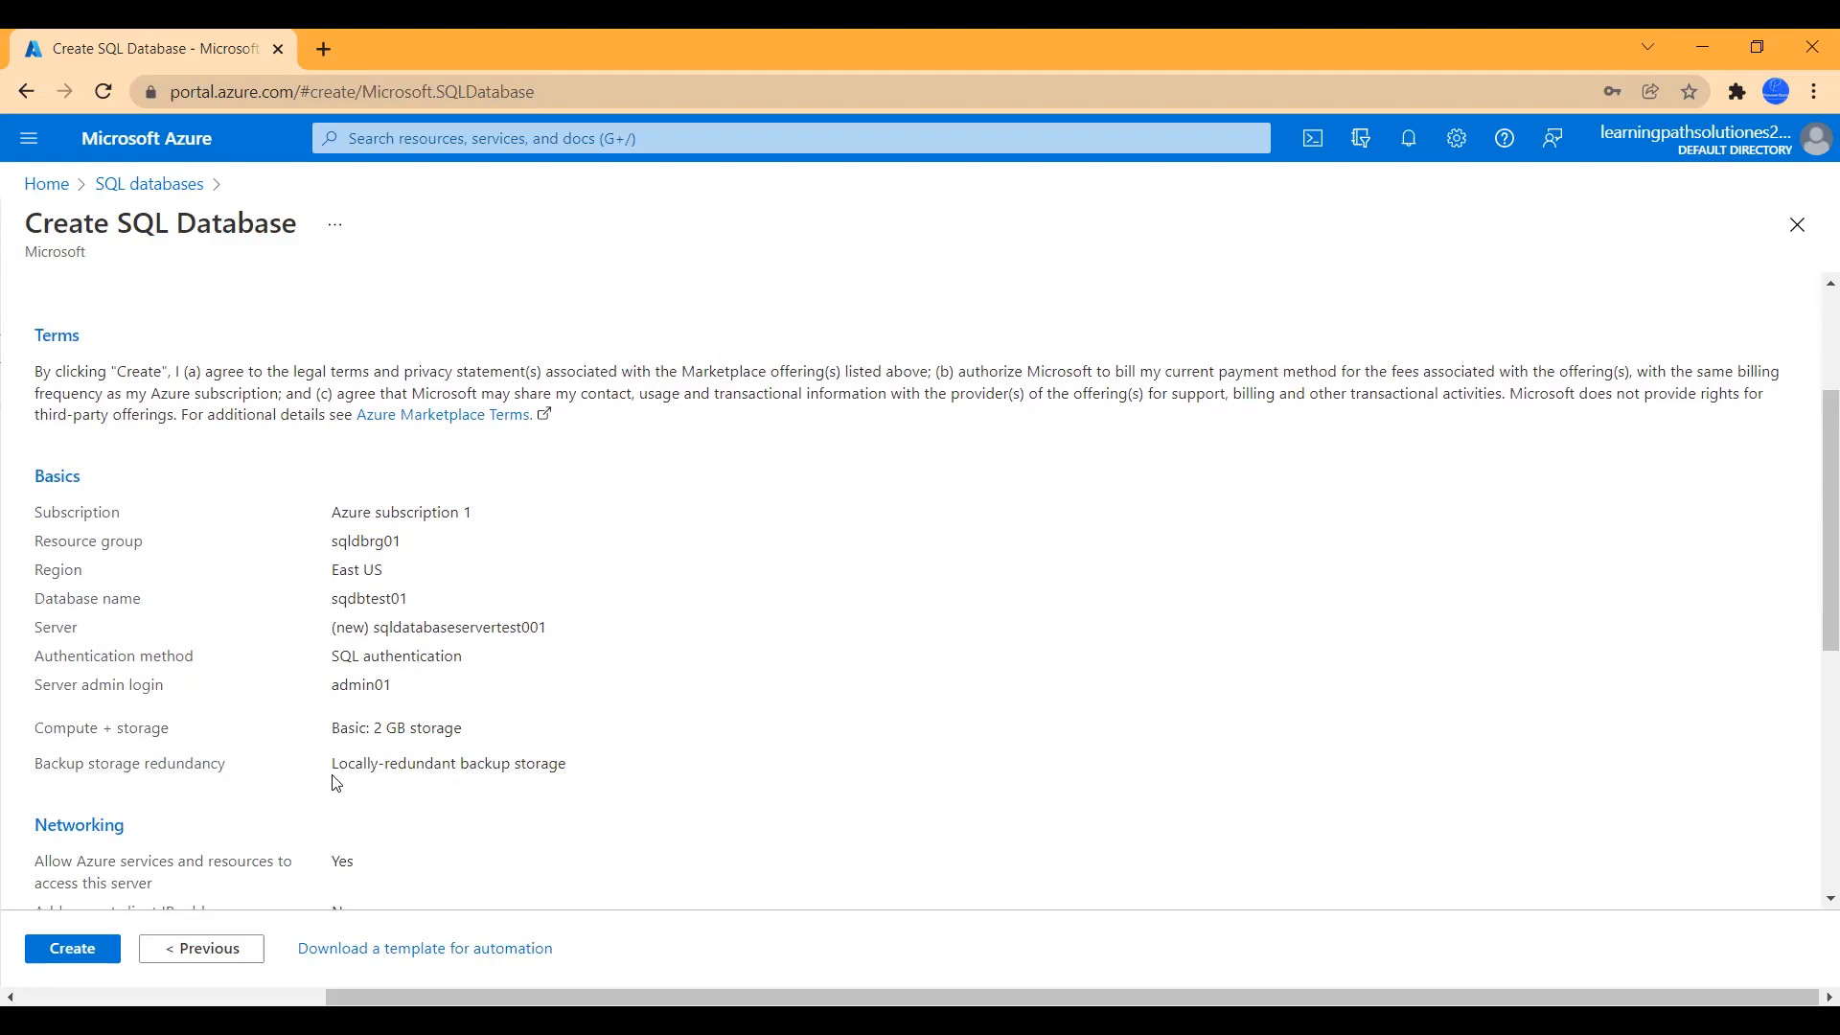
click(81, 951)
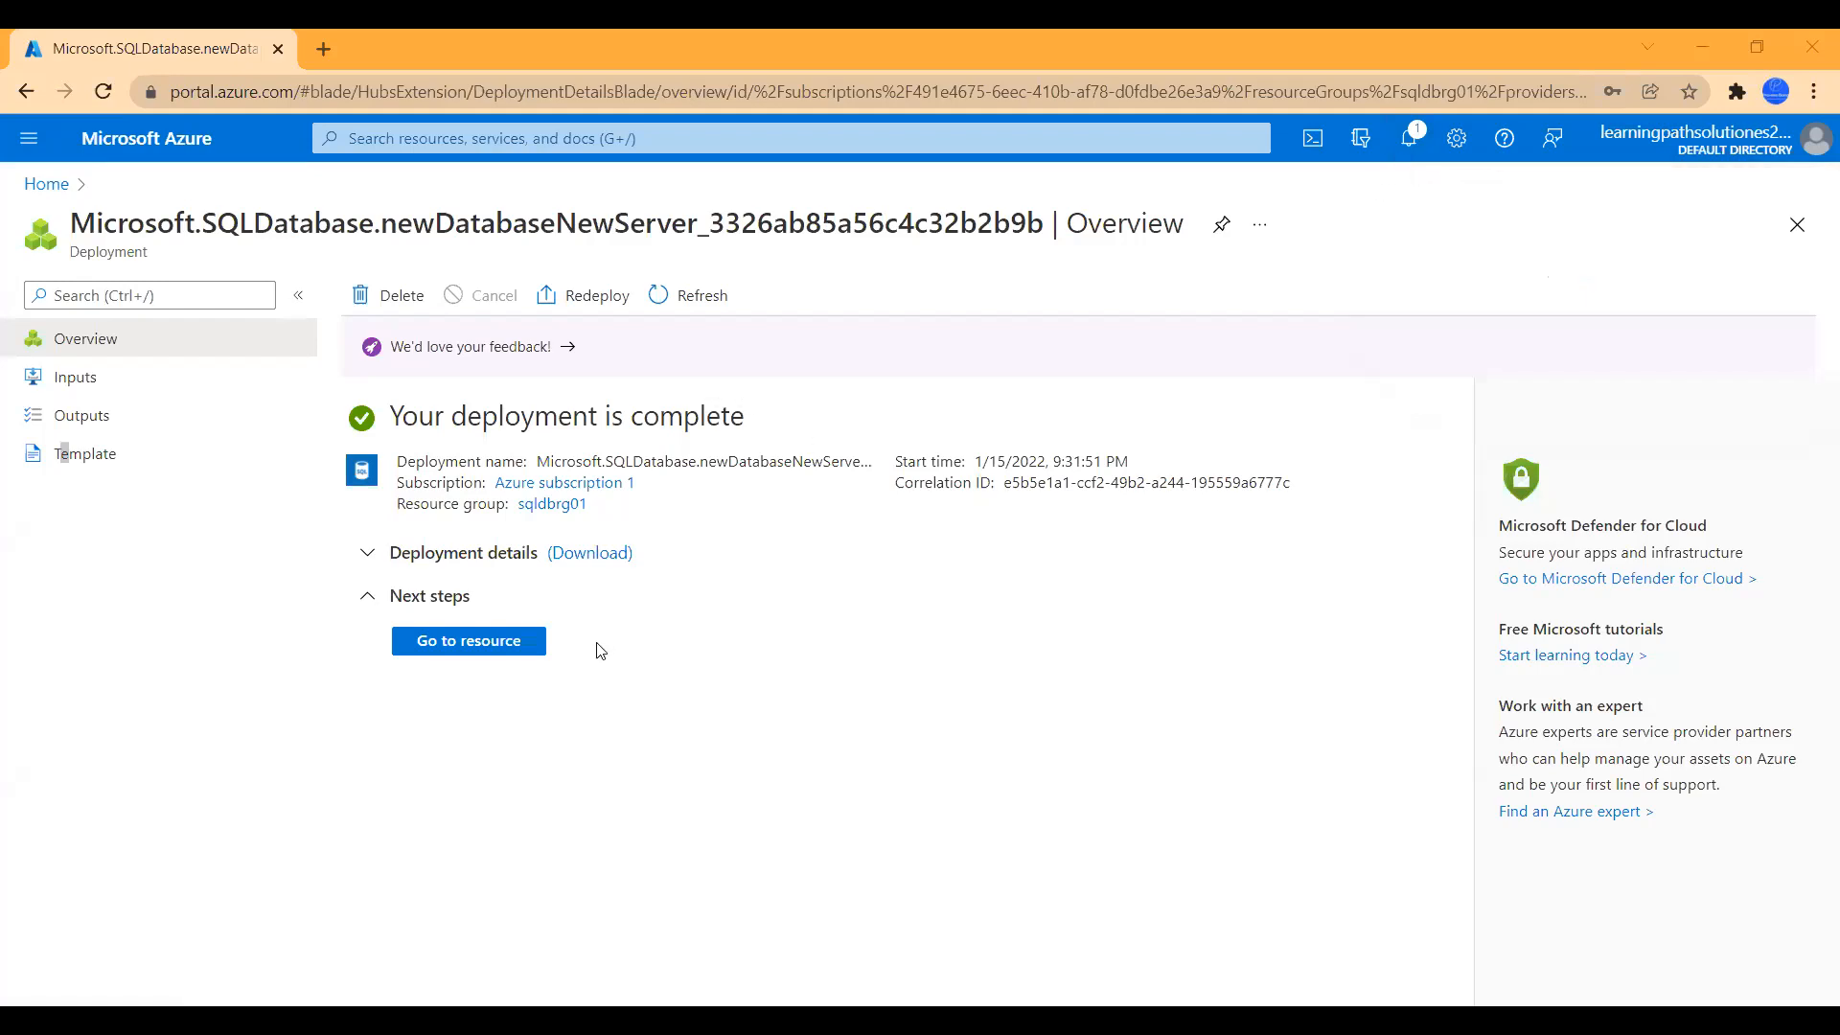
- Open the deployed sqdbtest01 database and copy server name sqldatabaseservertest001.database.windows.net
click(489, 656)
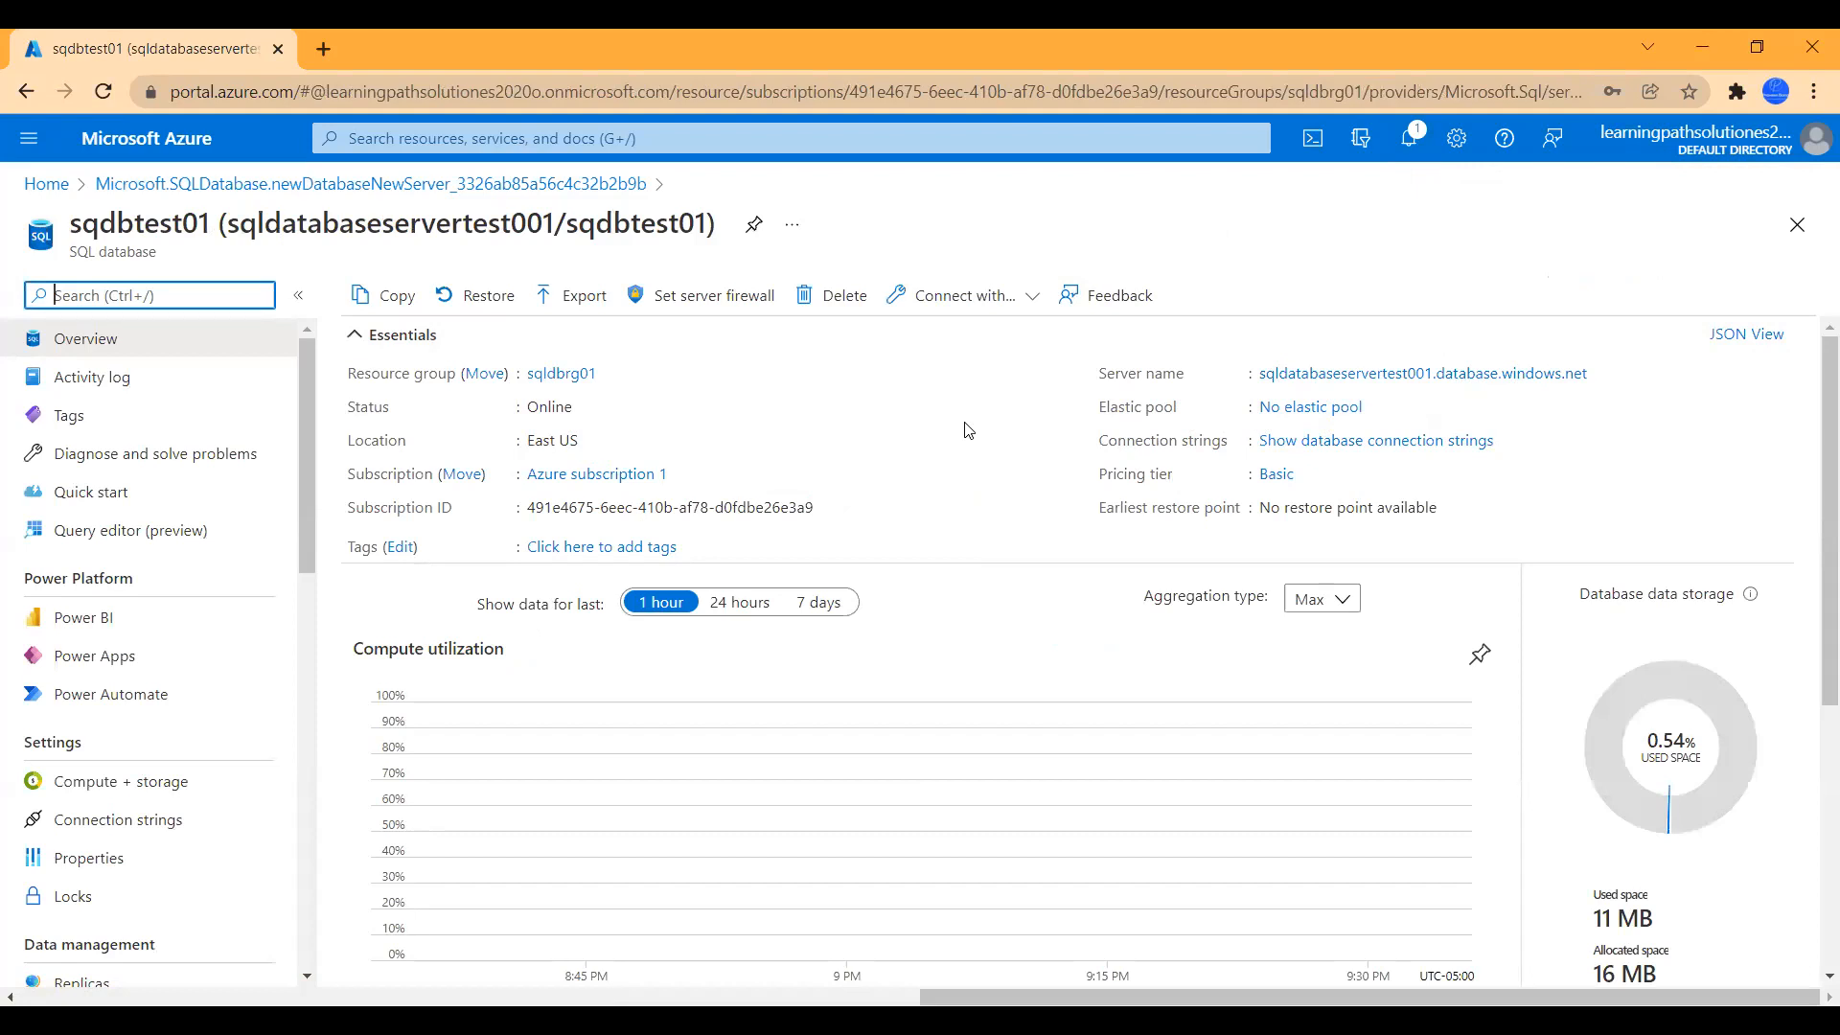
click(1602, 372)
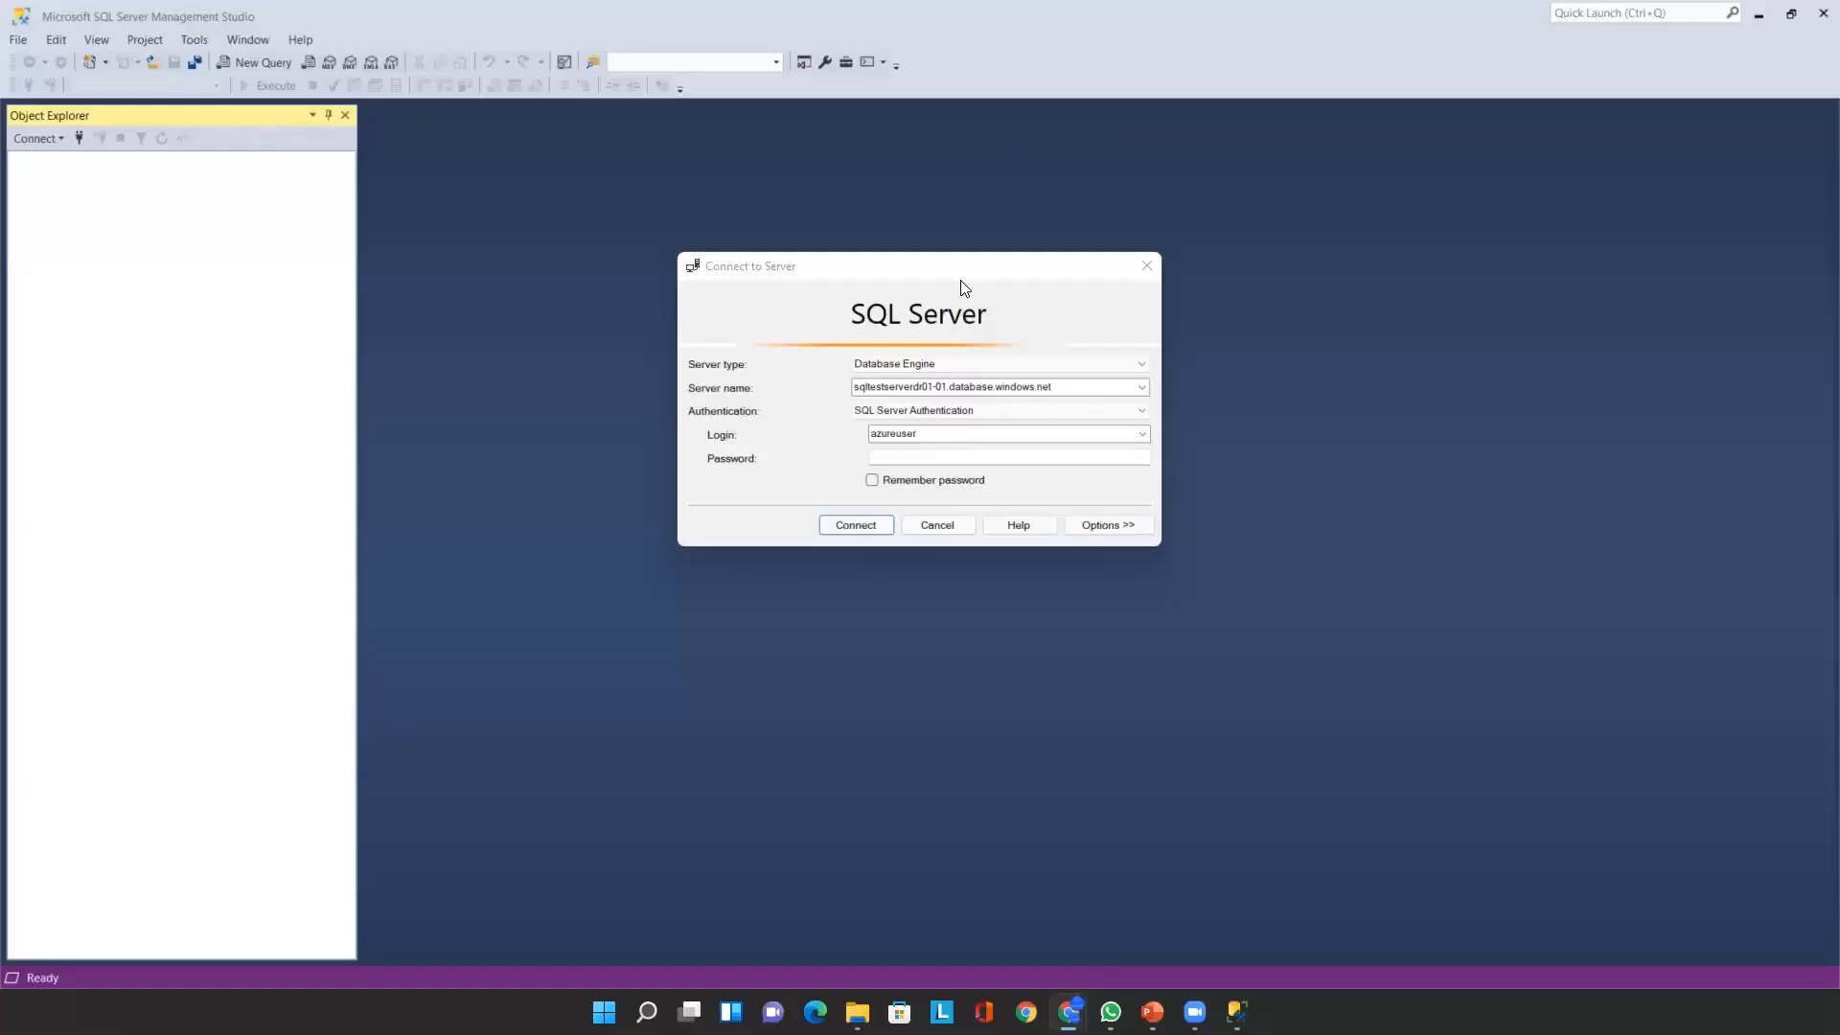
- Connect to the pasted Azure server name using SQL Server Authentication login and password
click(938, 386)
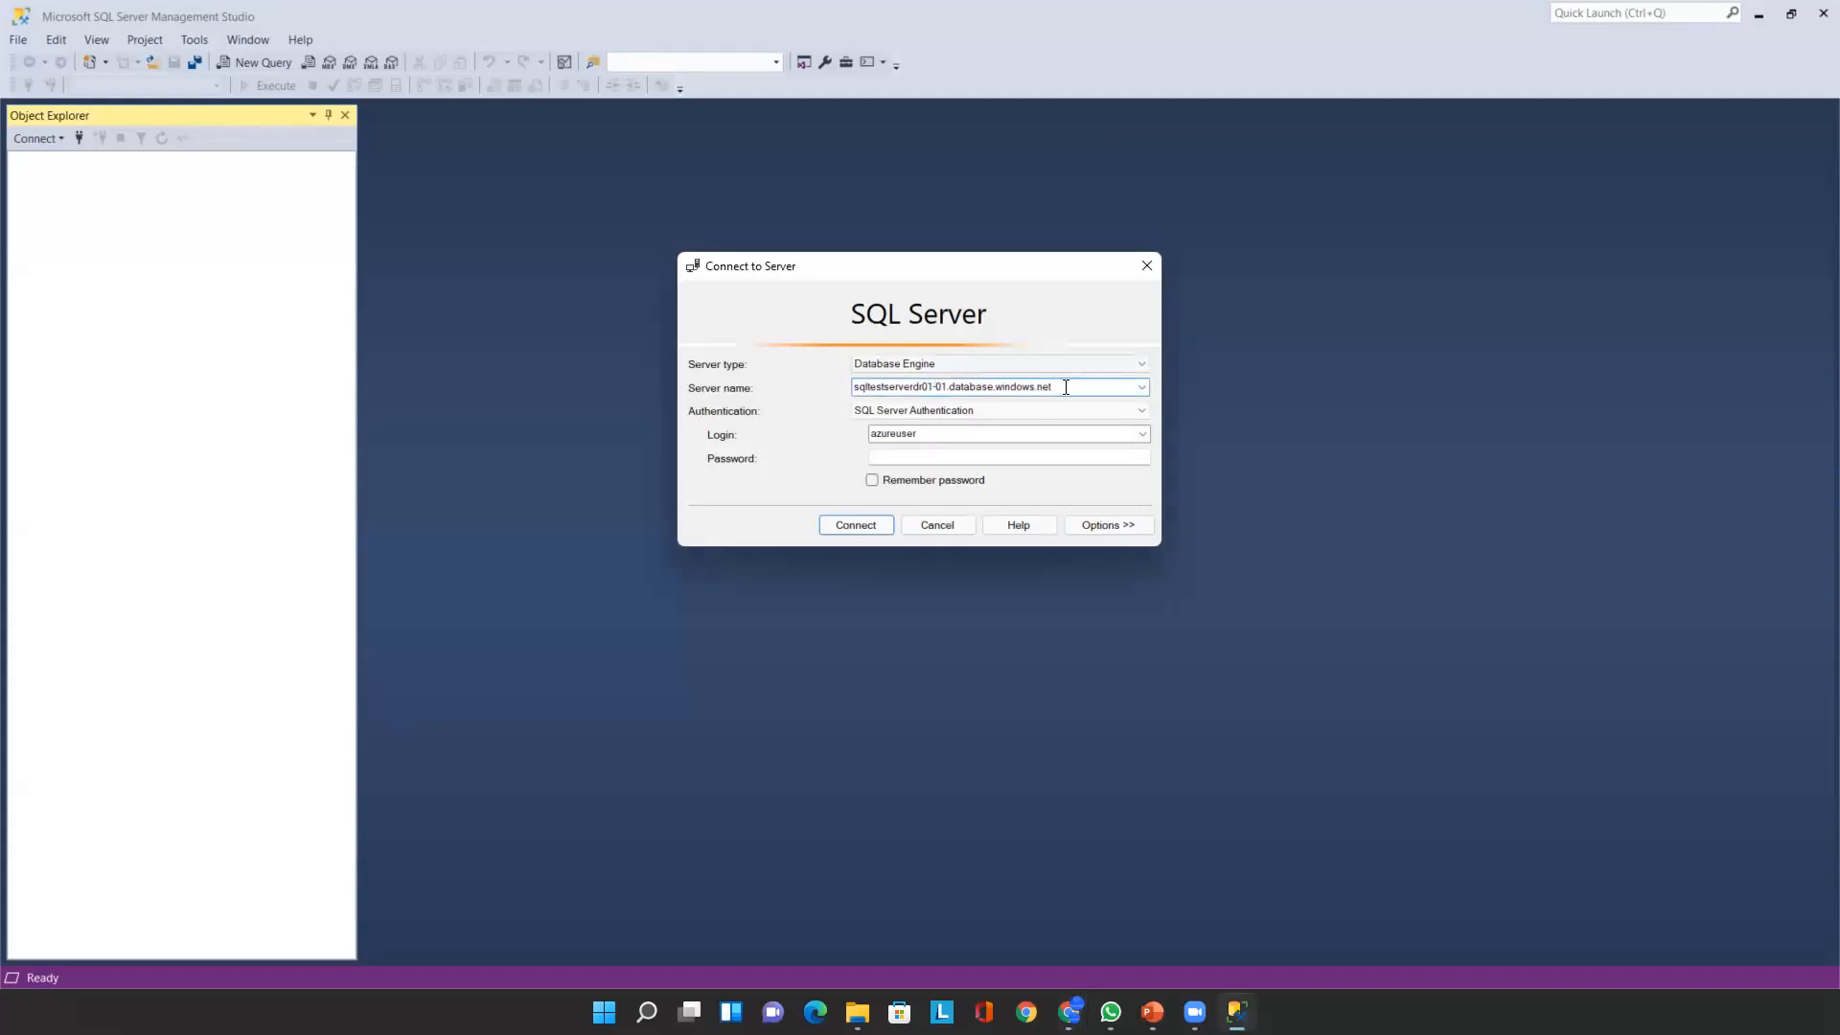
drag(1065, 387, 801, 388)
key(ctrl+v)
key(Tab)
key(Tab)
text(ad)
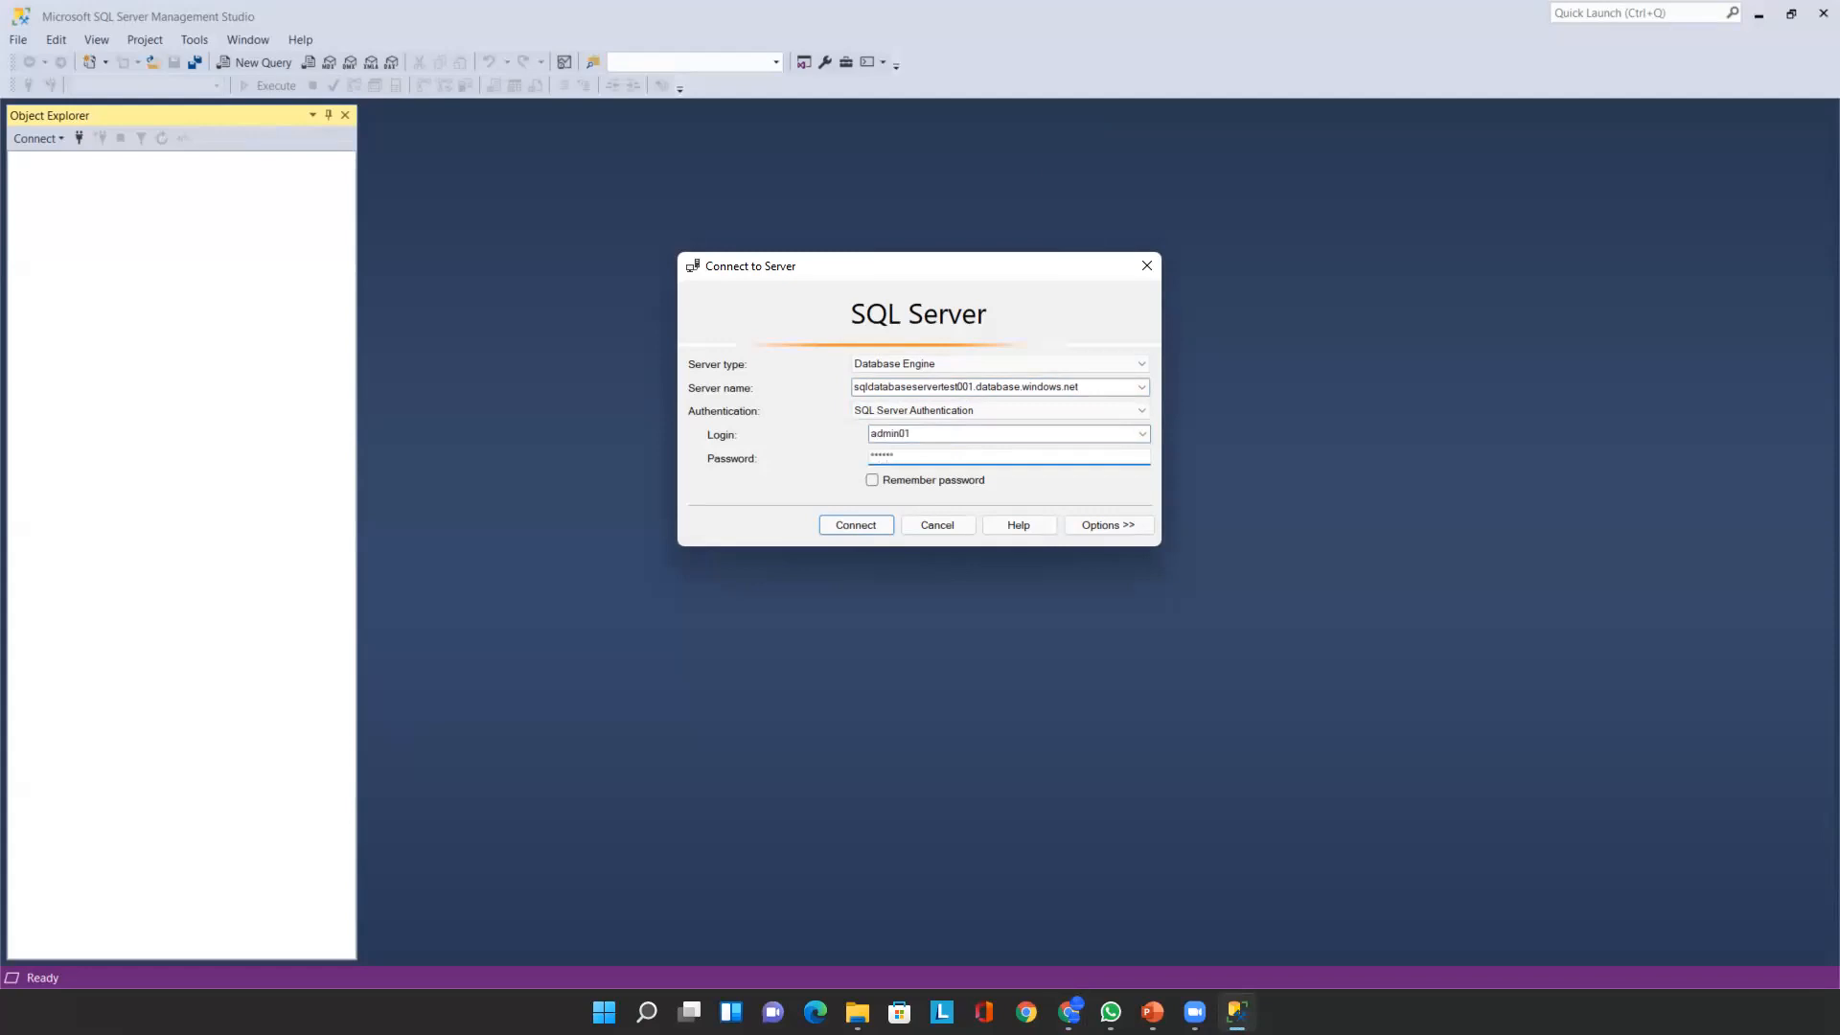
click(860, 523)
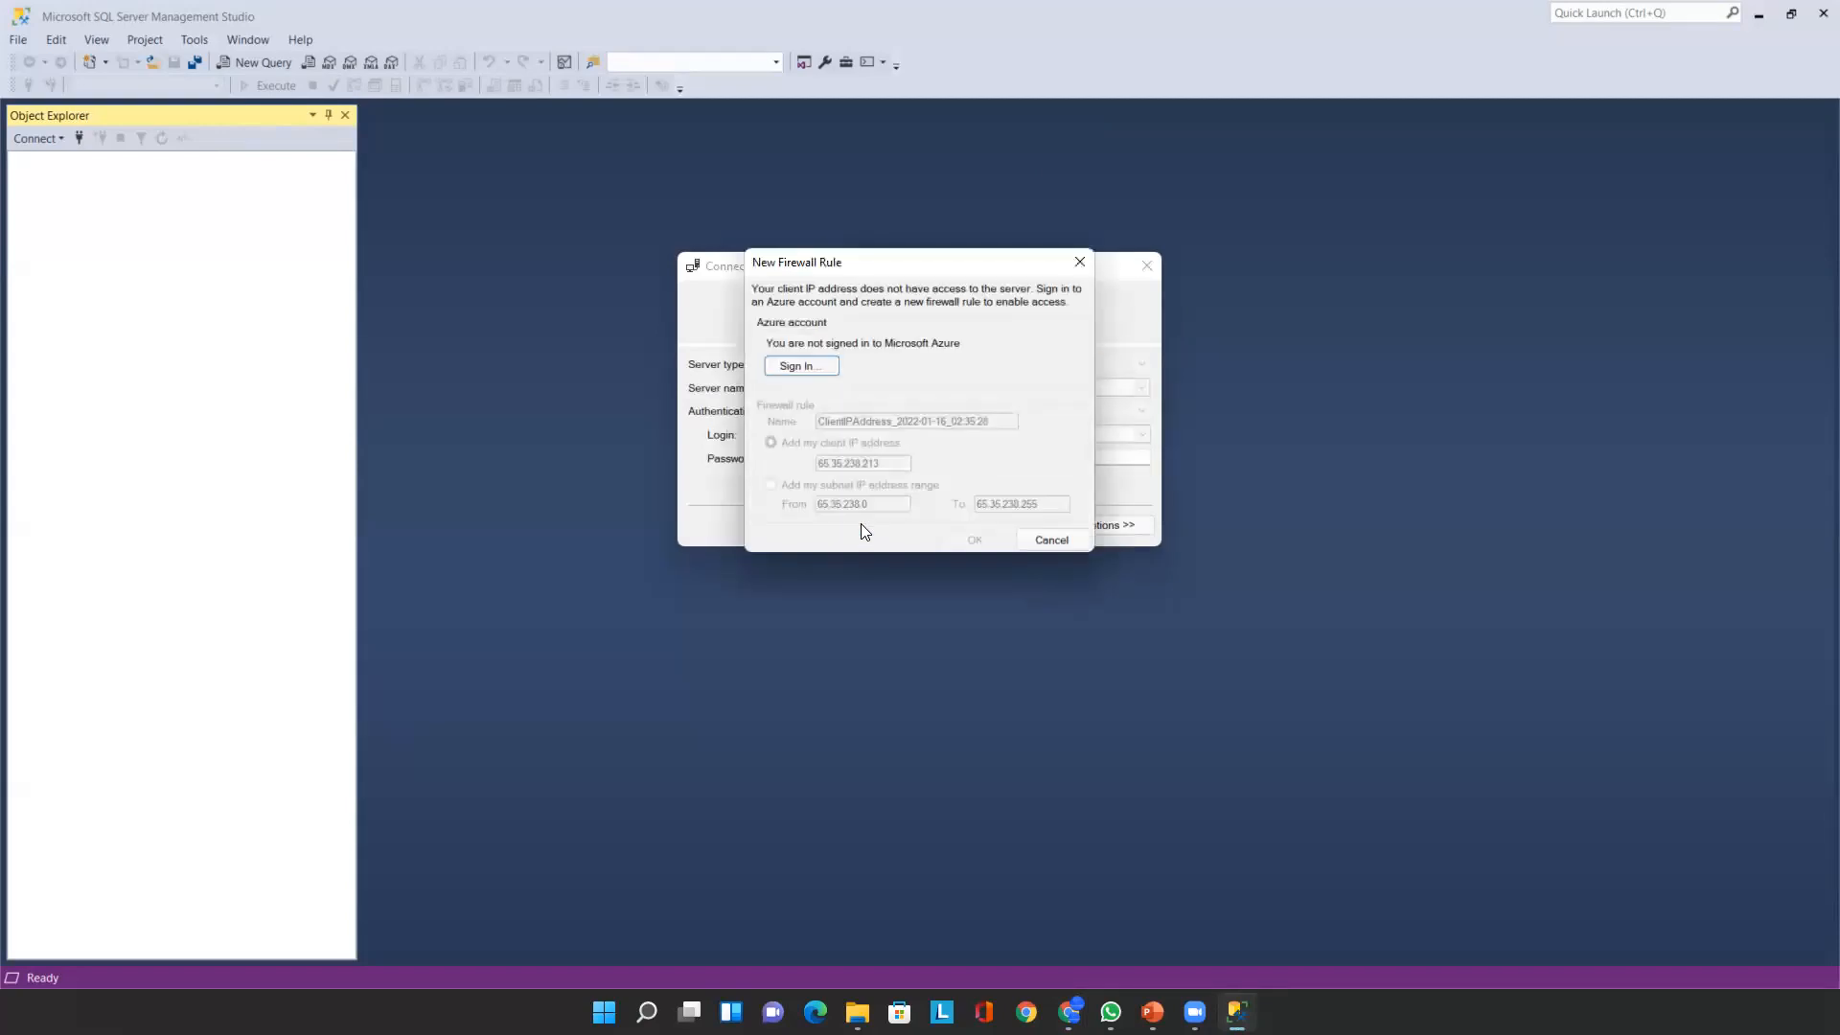
- Sign in to Azure and add a firewall rule for this client's IP address
click(815, 369)
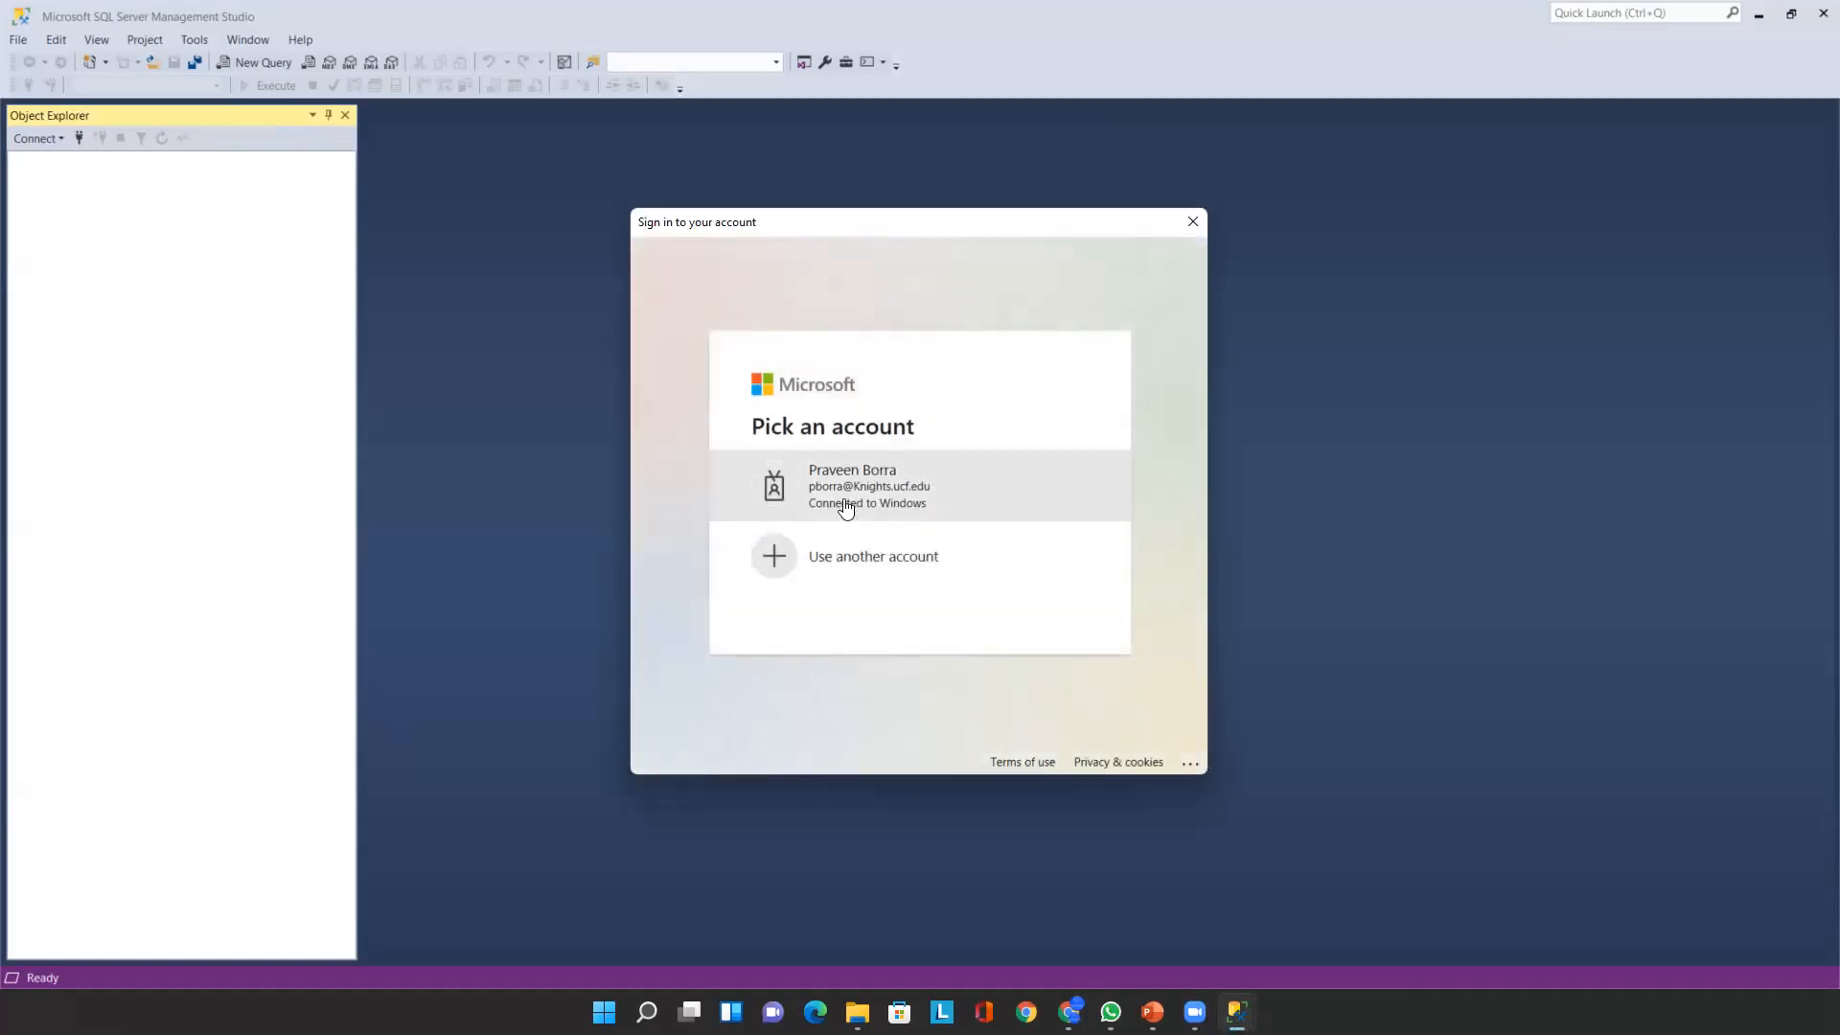
click(833, 566)
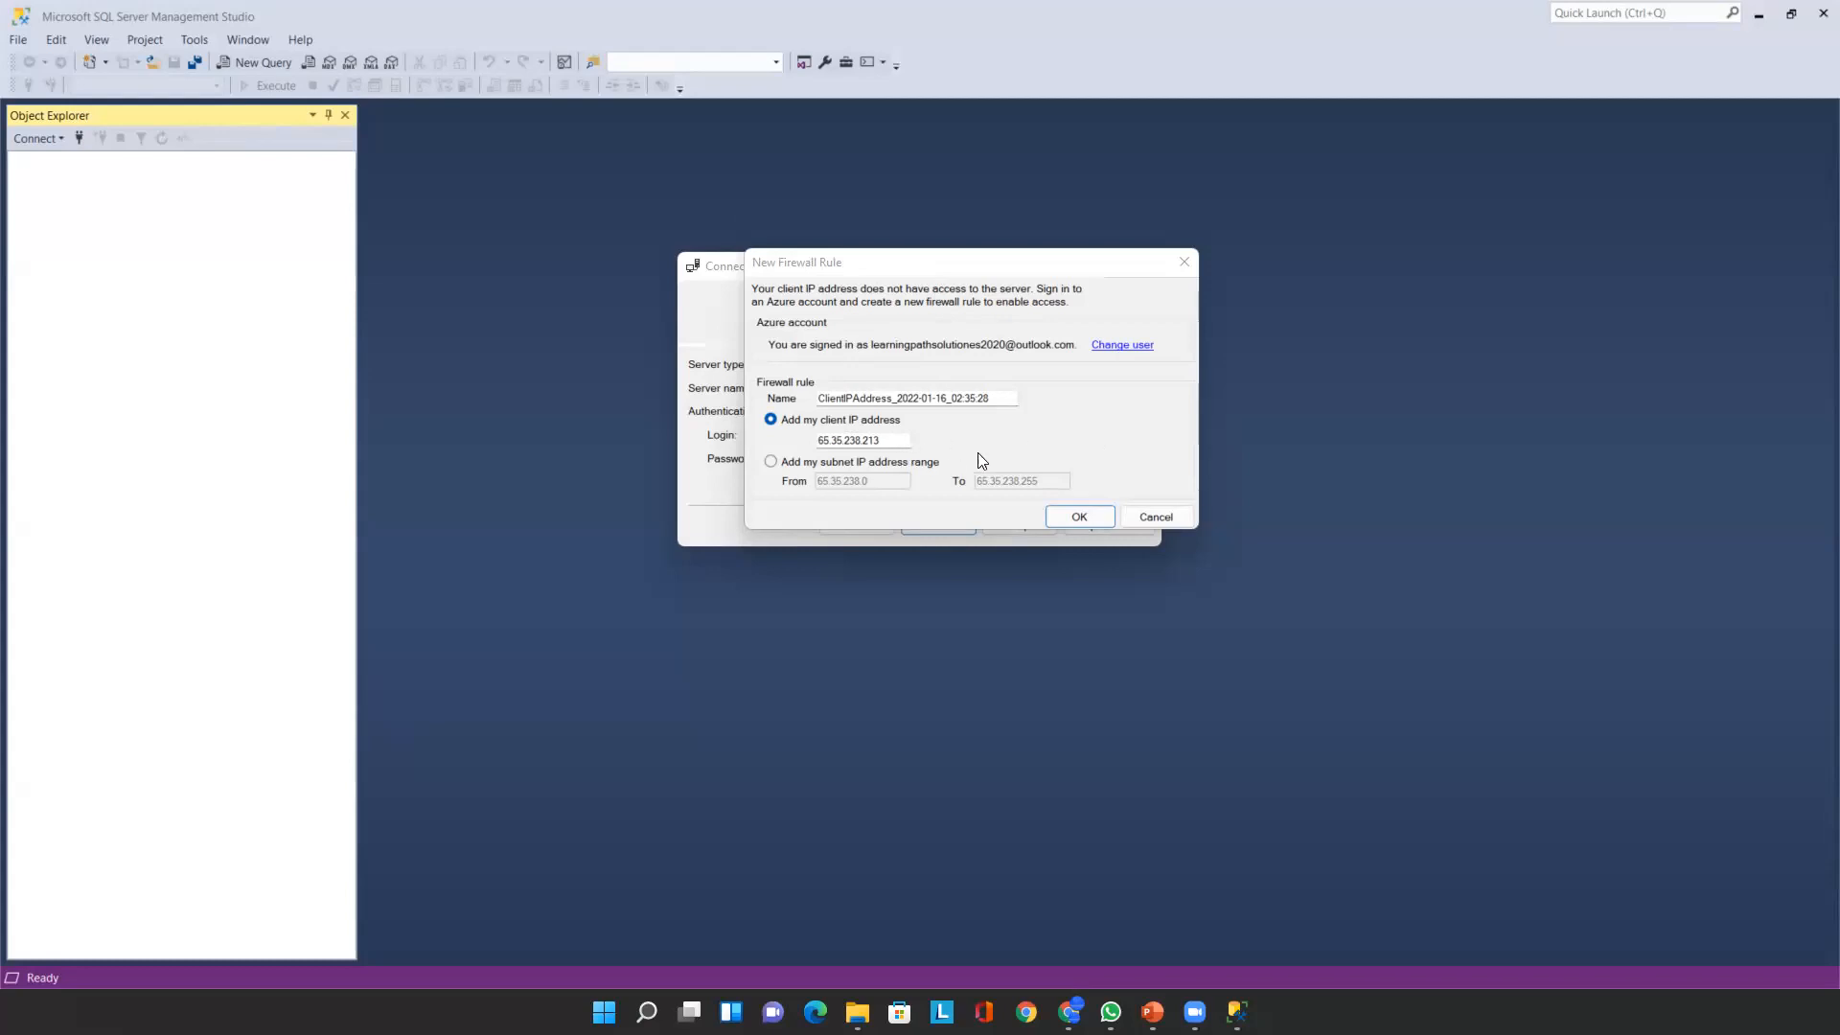
click(1071, 517)
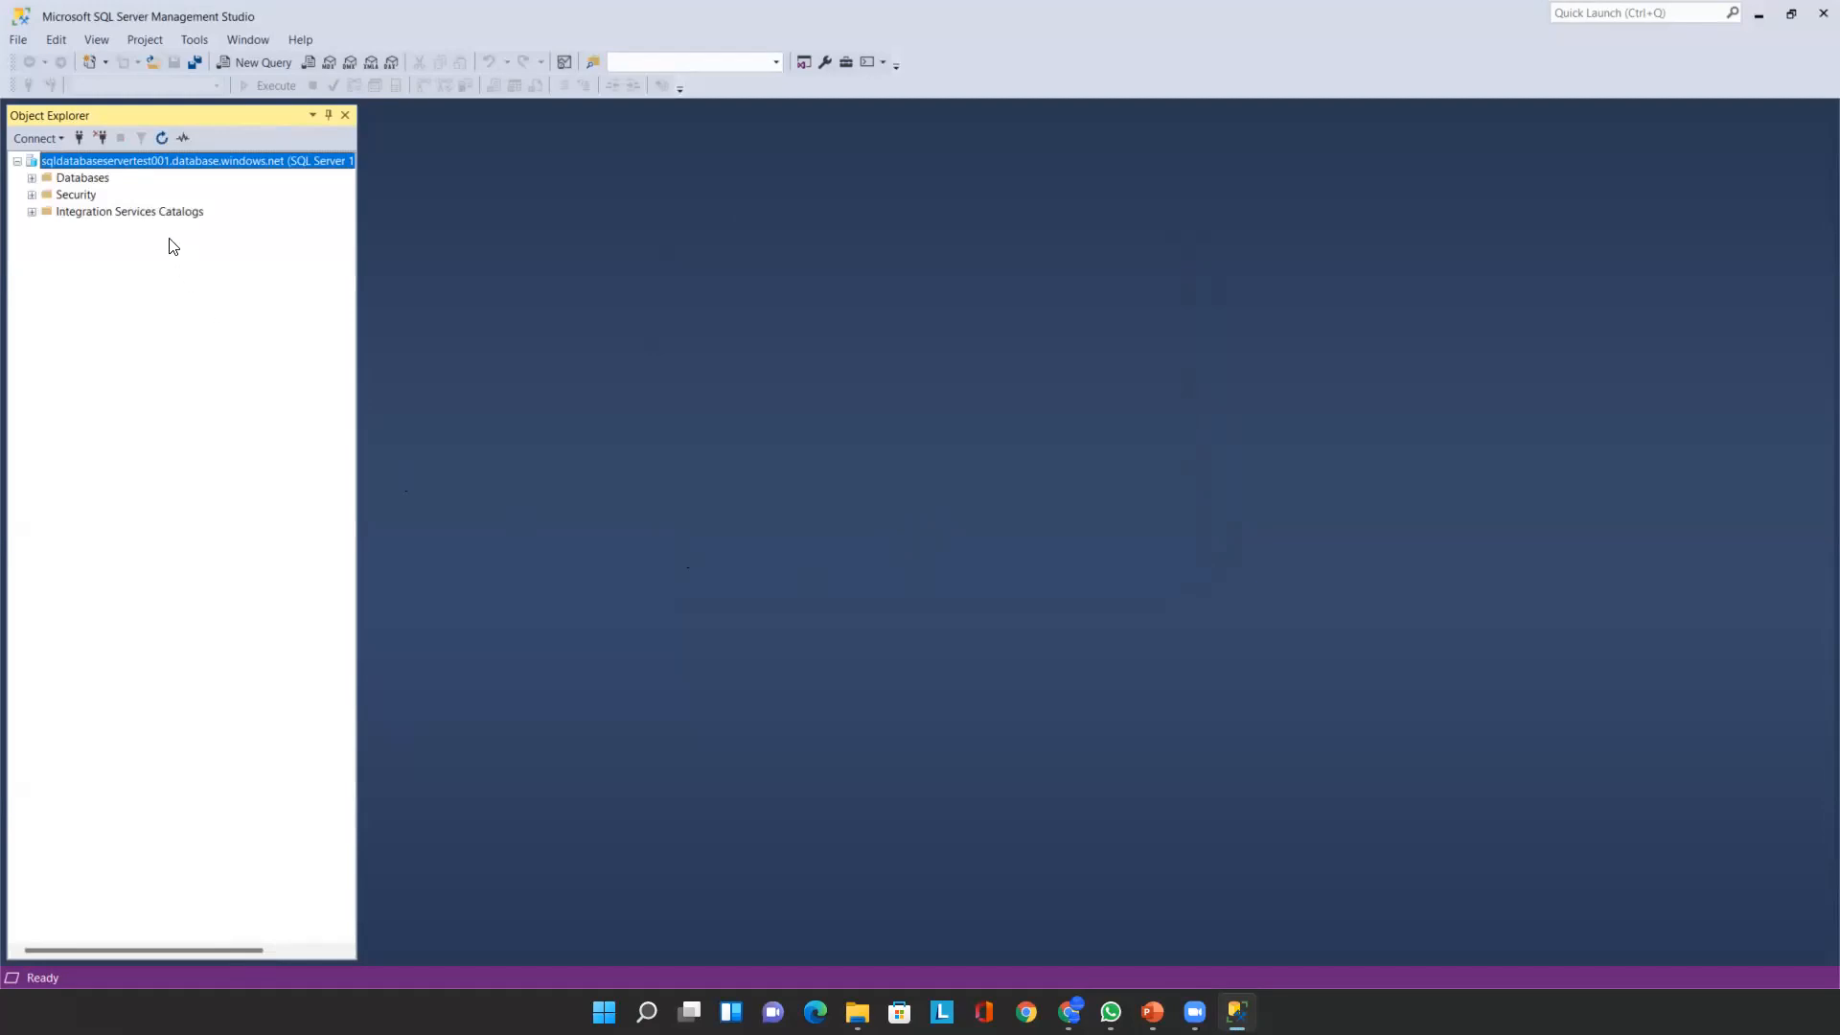
- Run Select Top 1000 Rows on sqdbtest01's SalesLT.Customer table, returning 847 customer rows
click(249, 63)
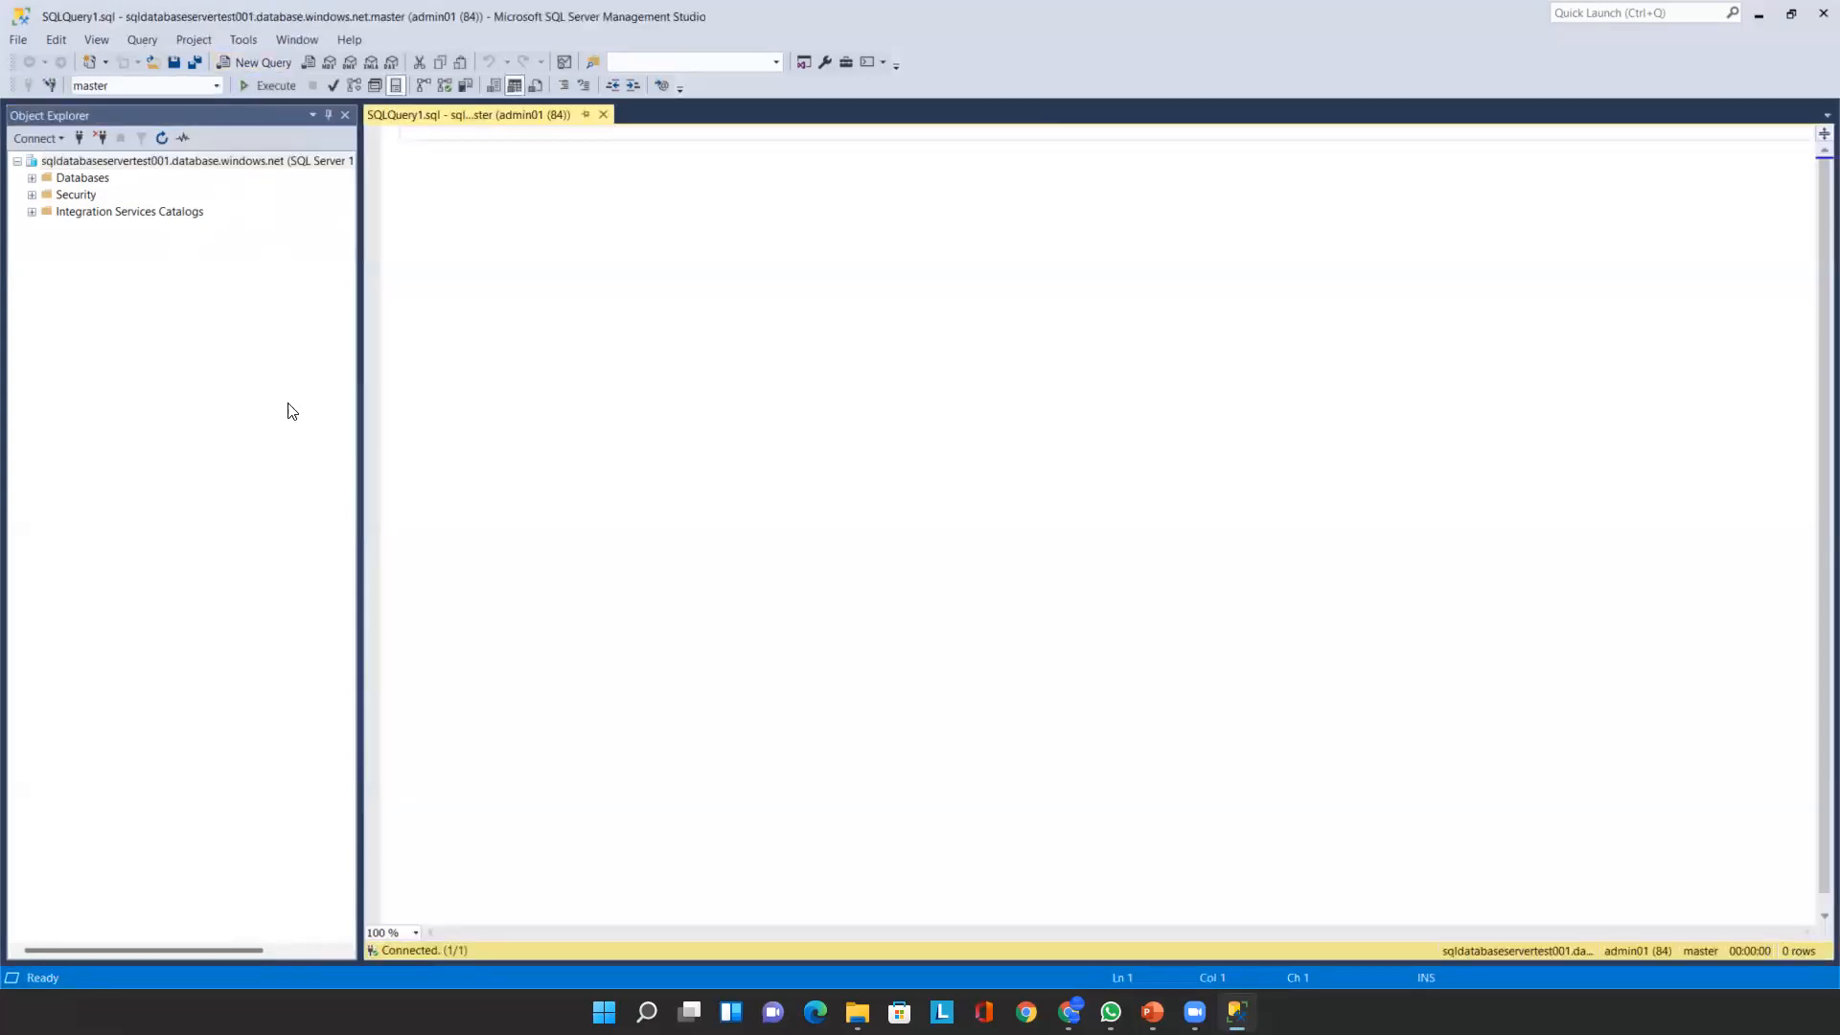
click(31, 179)
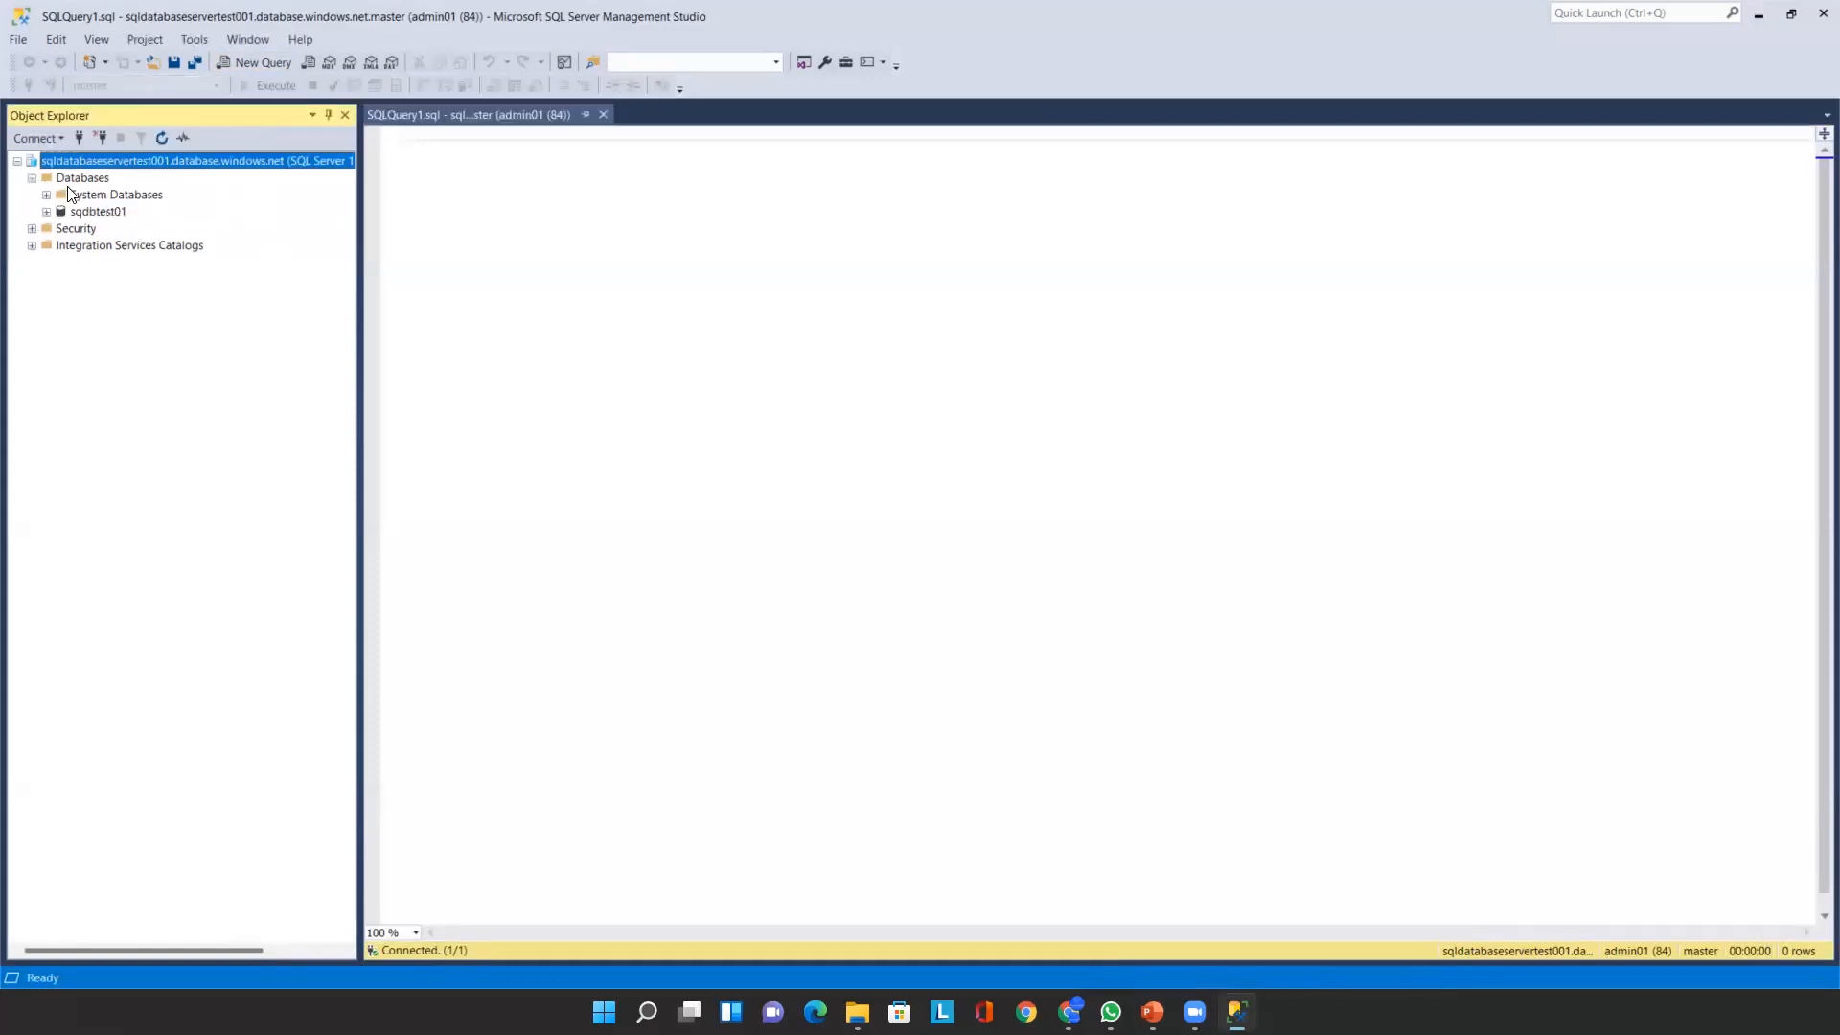
click(46, 212)
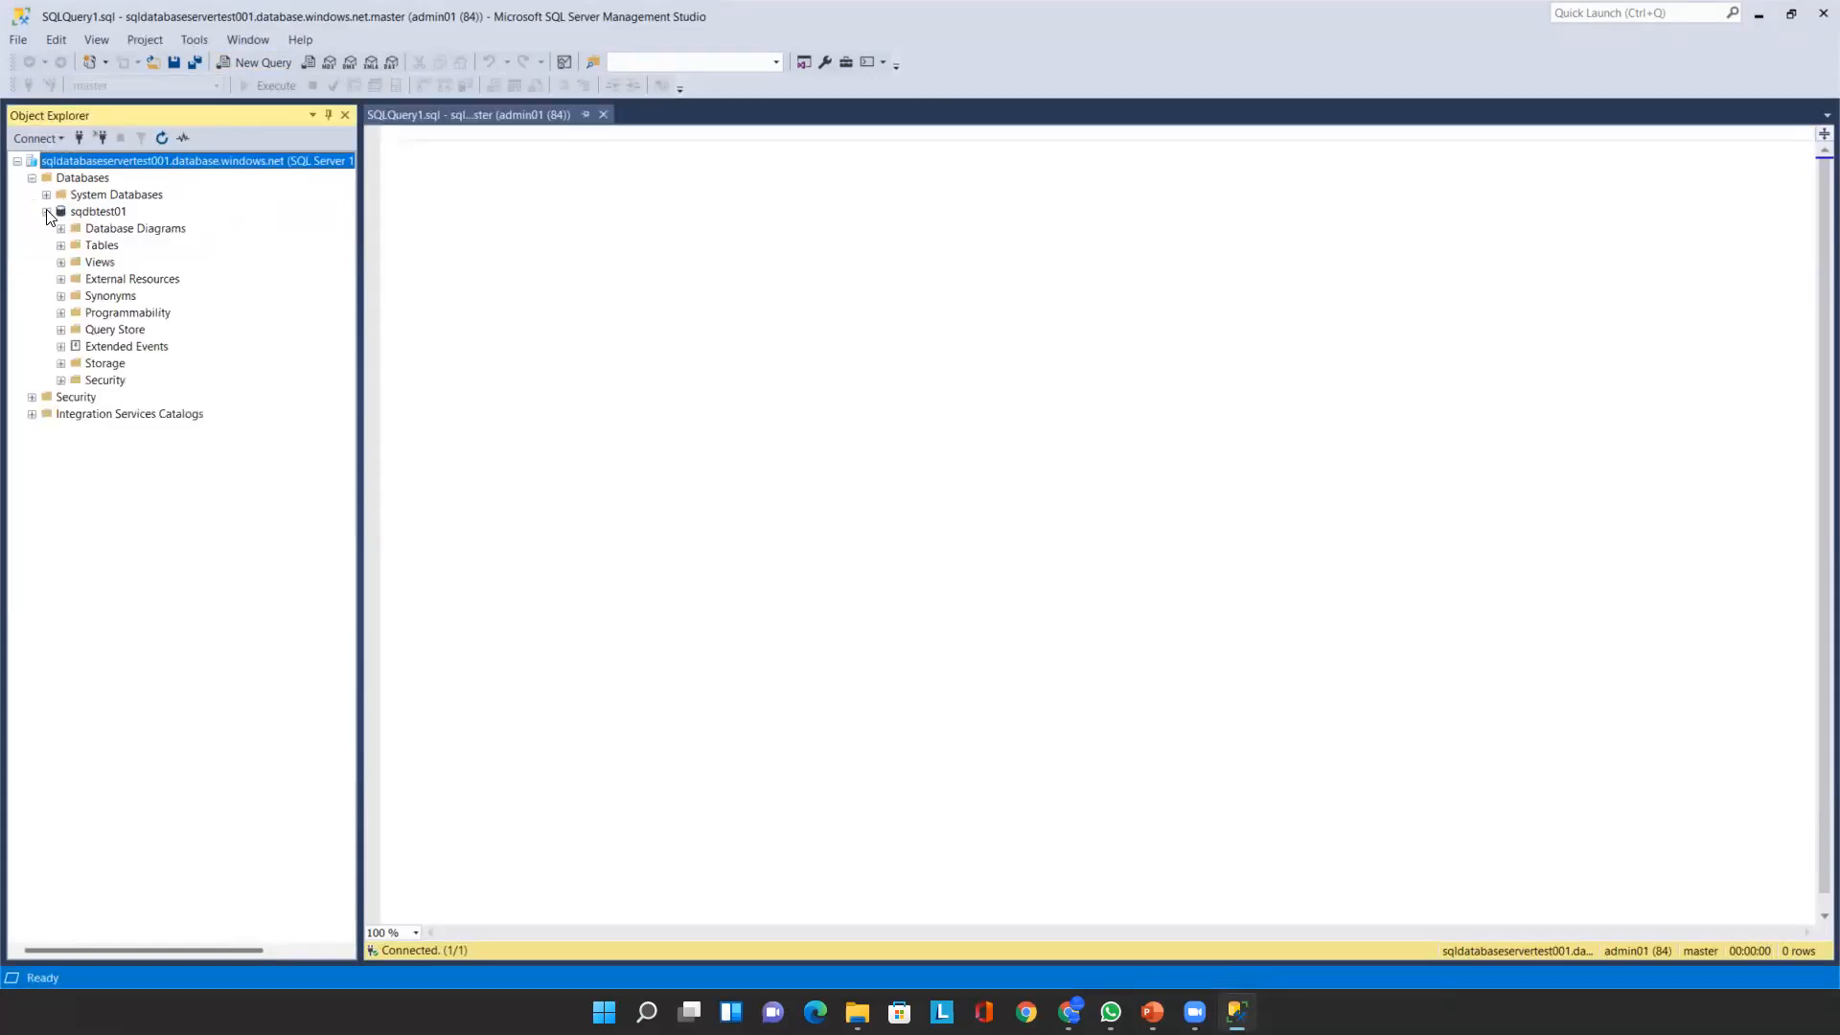
click(61, 245)
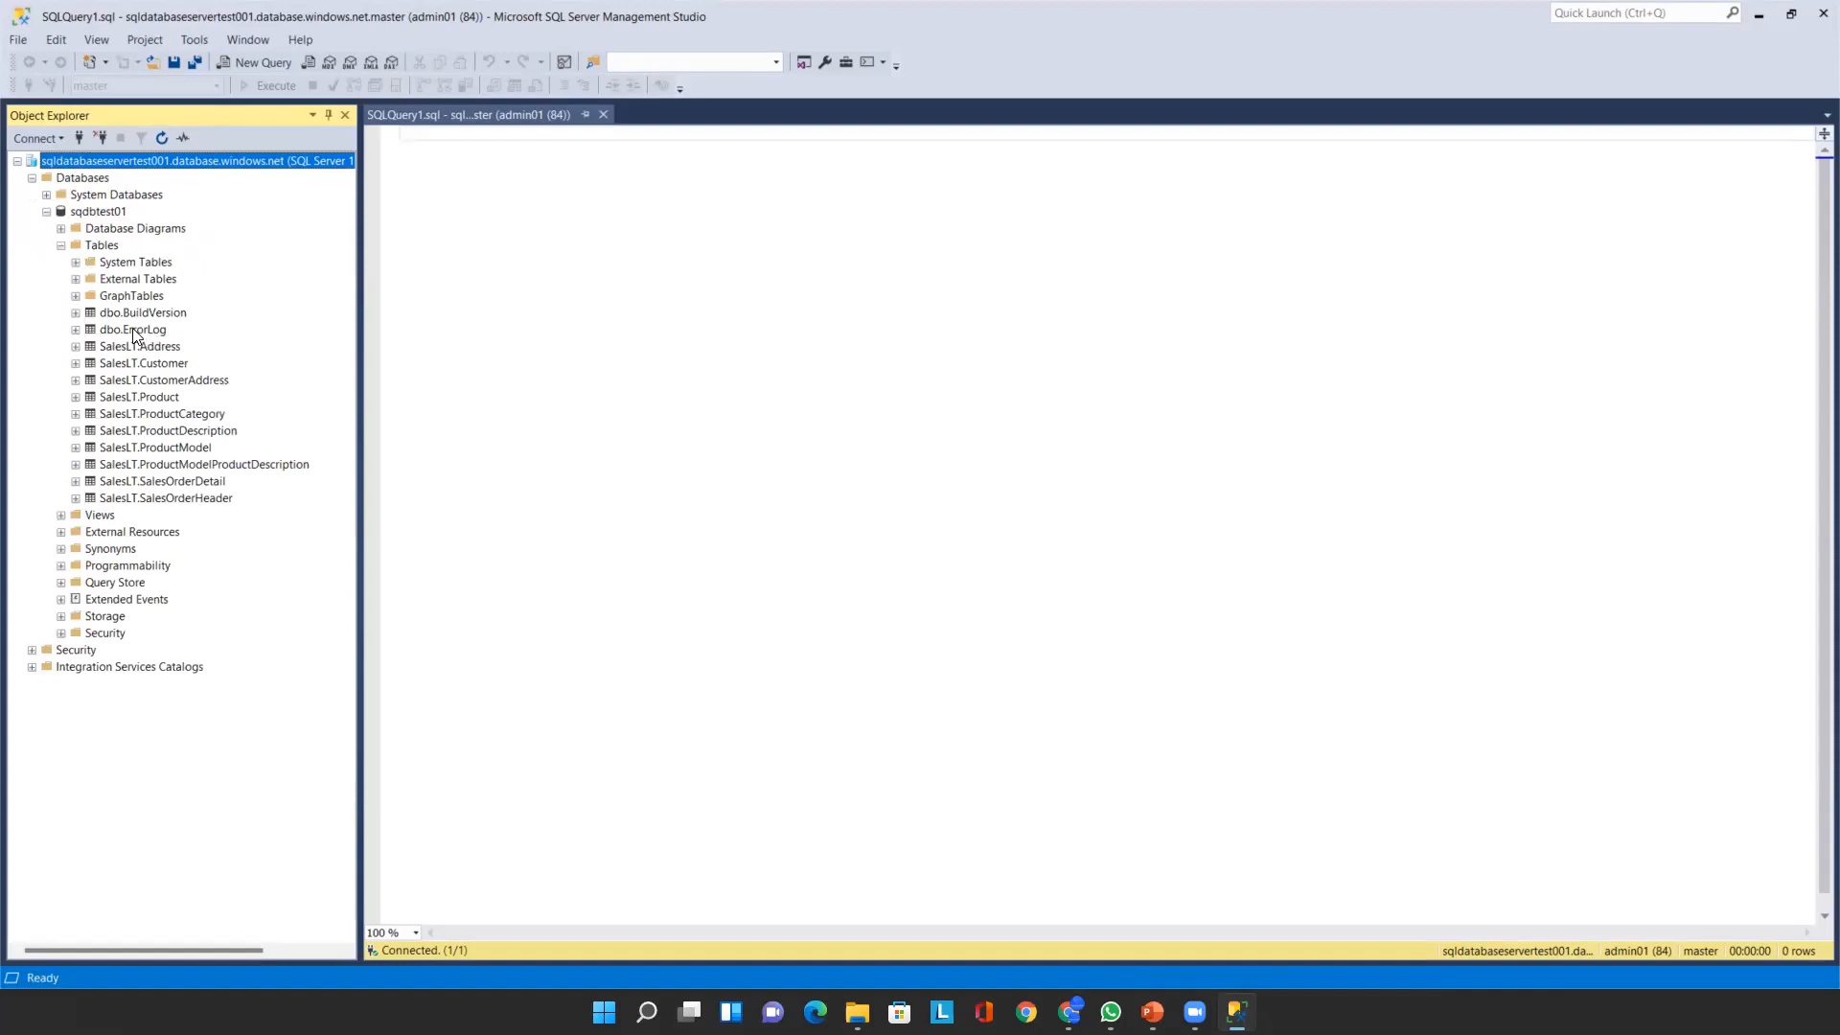
click(155, 364)
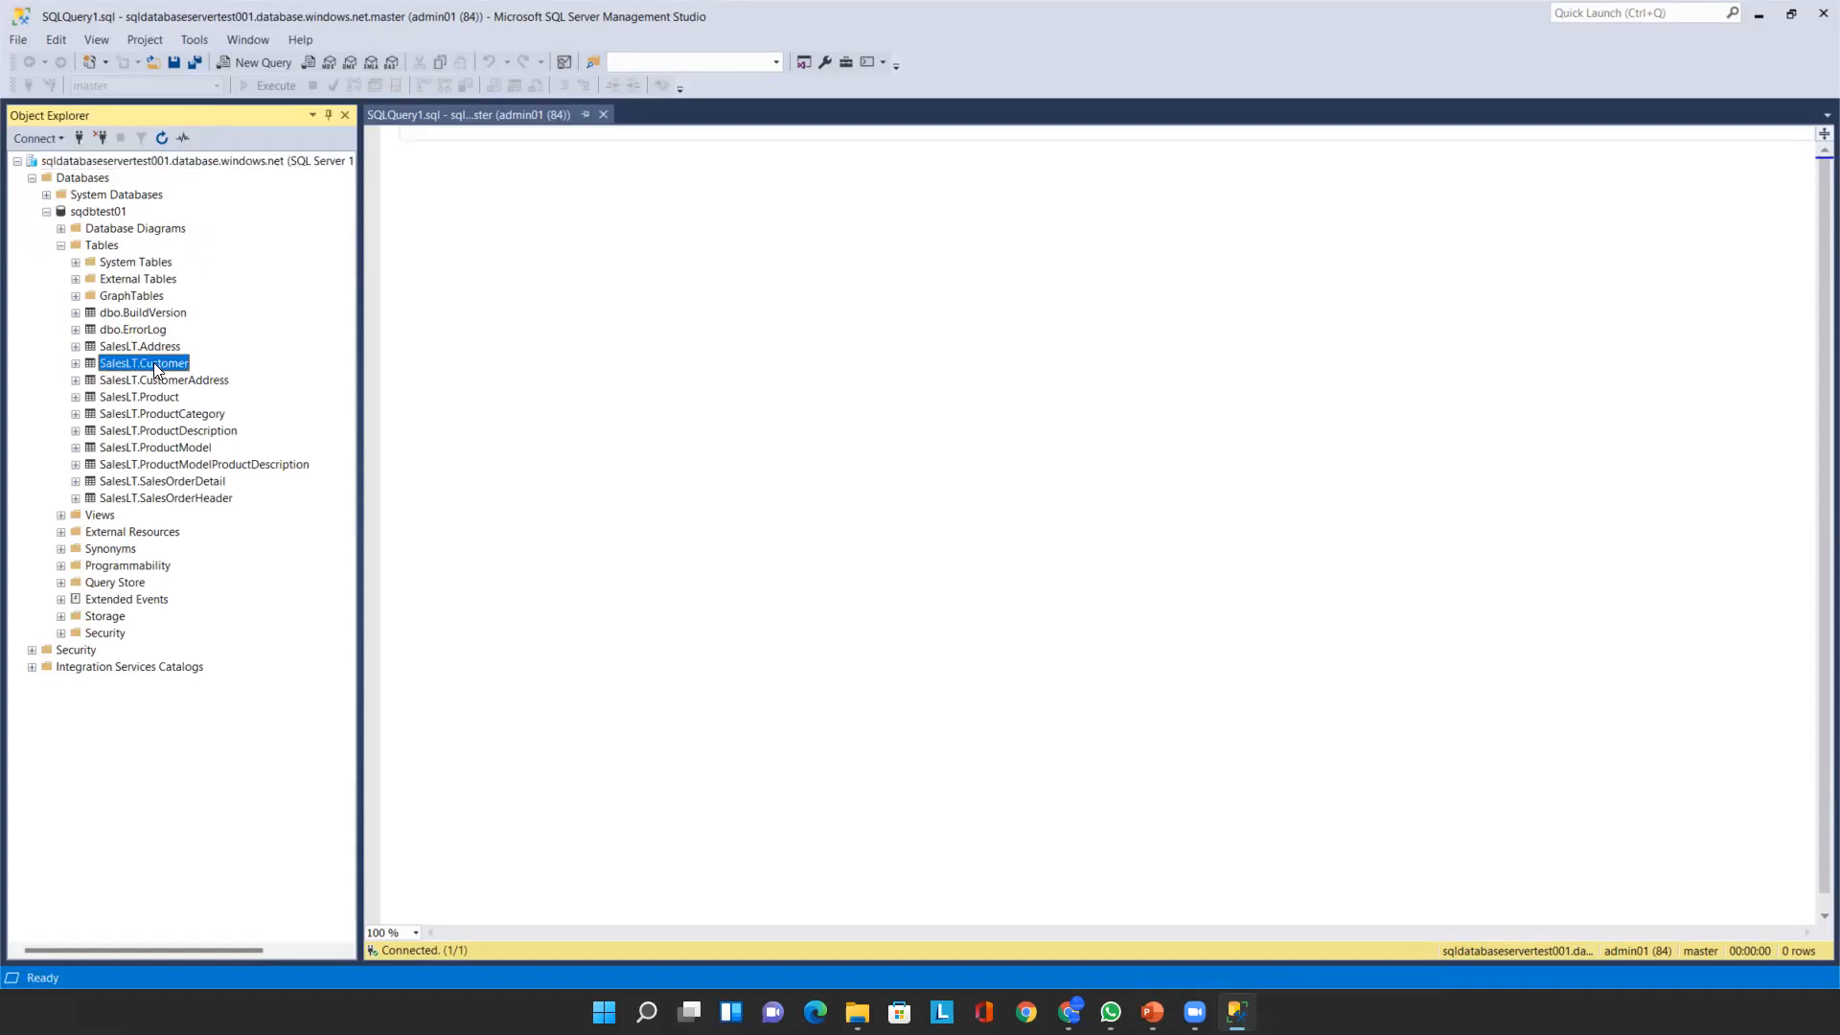
right_click(153, 362)
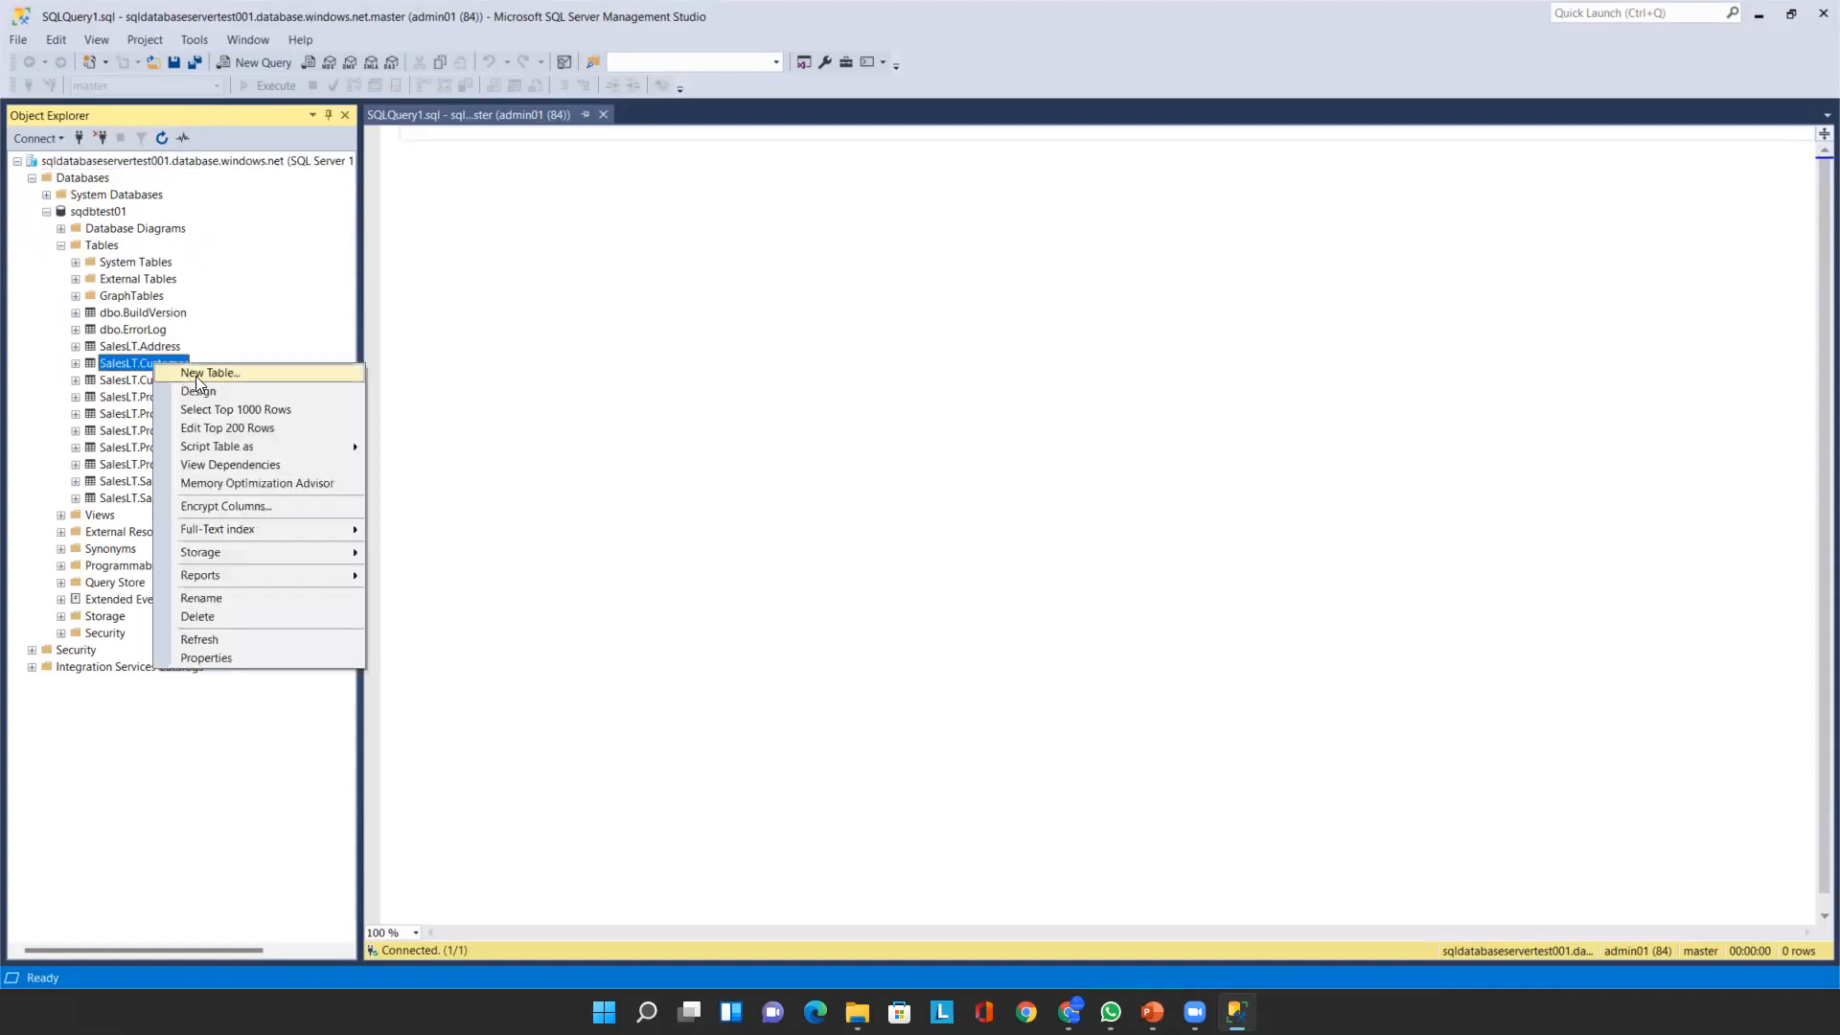
click(277, 410)
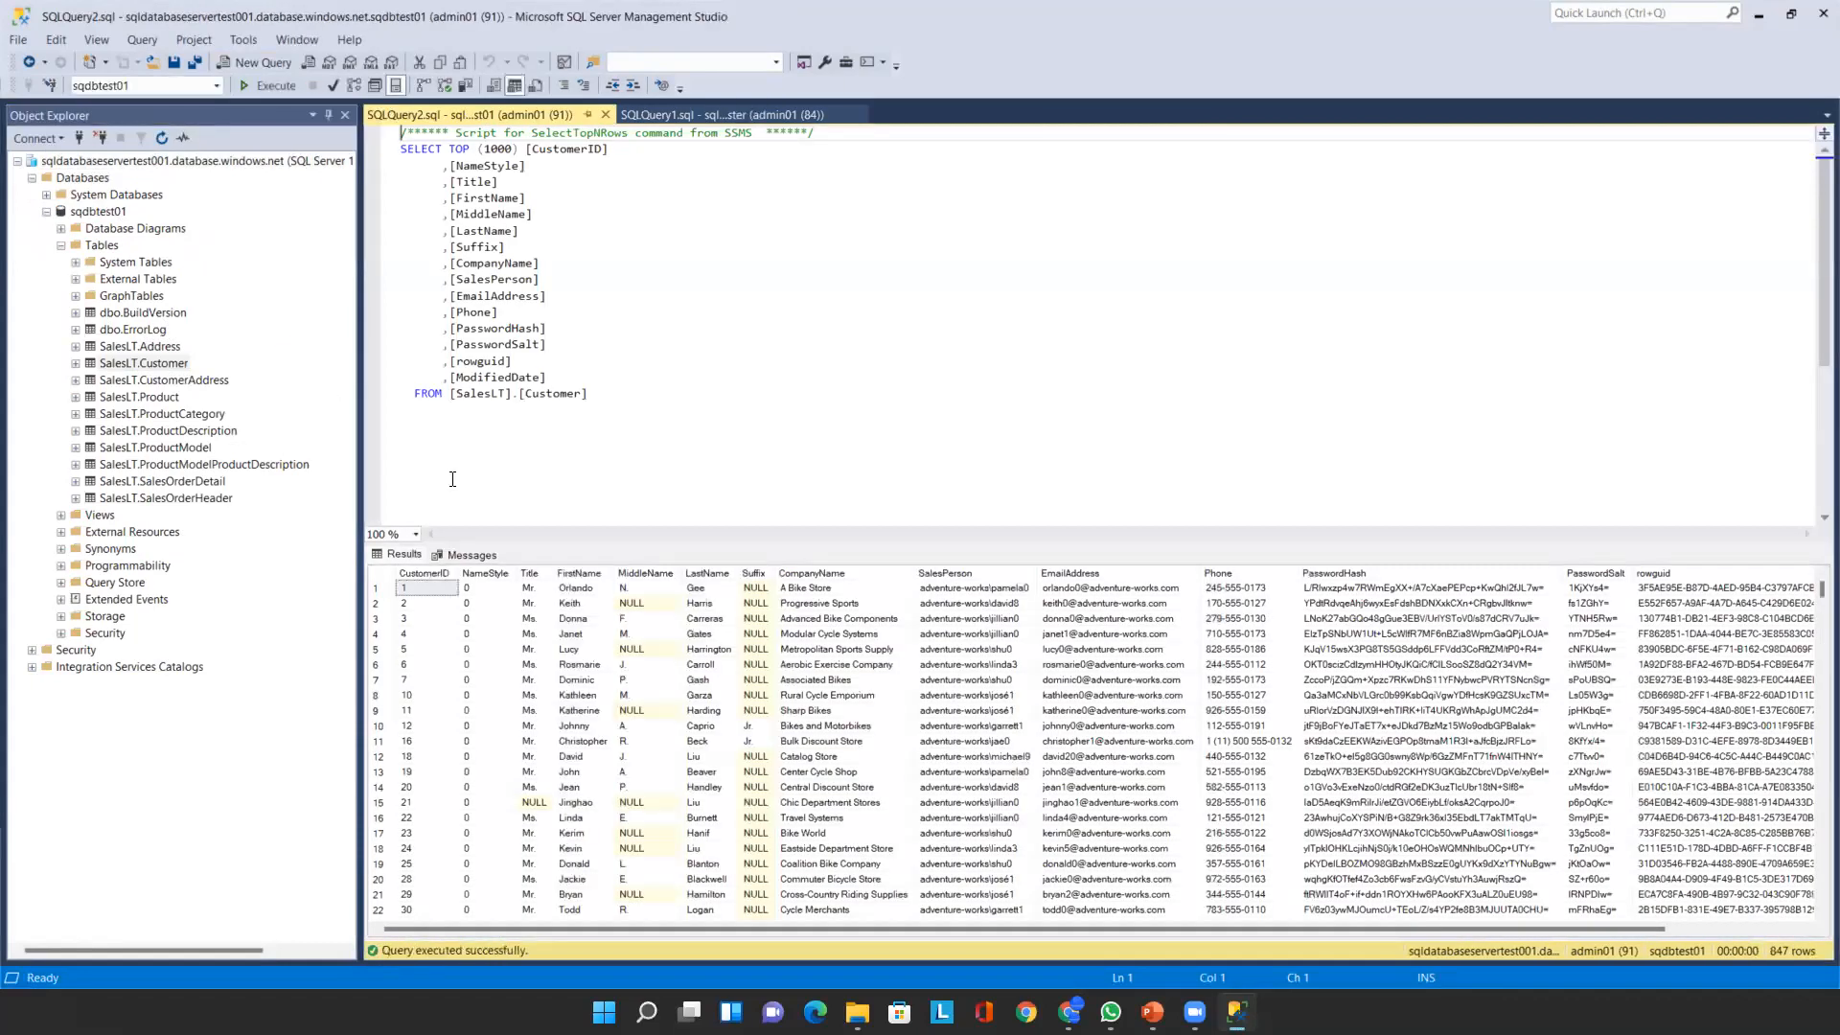
drag(887, 934, 640, 845)
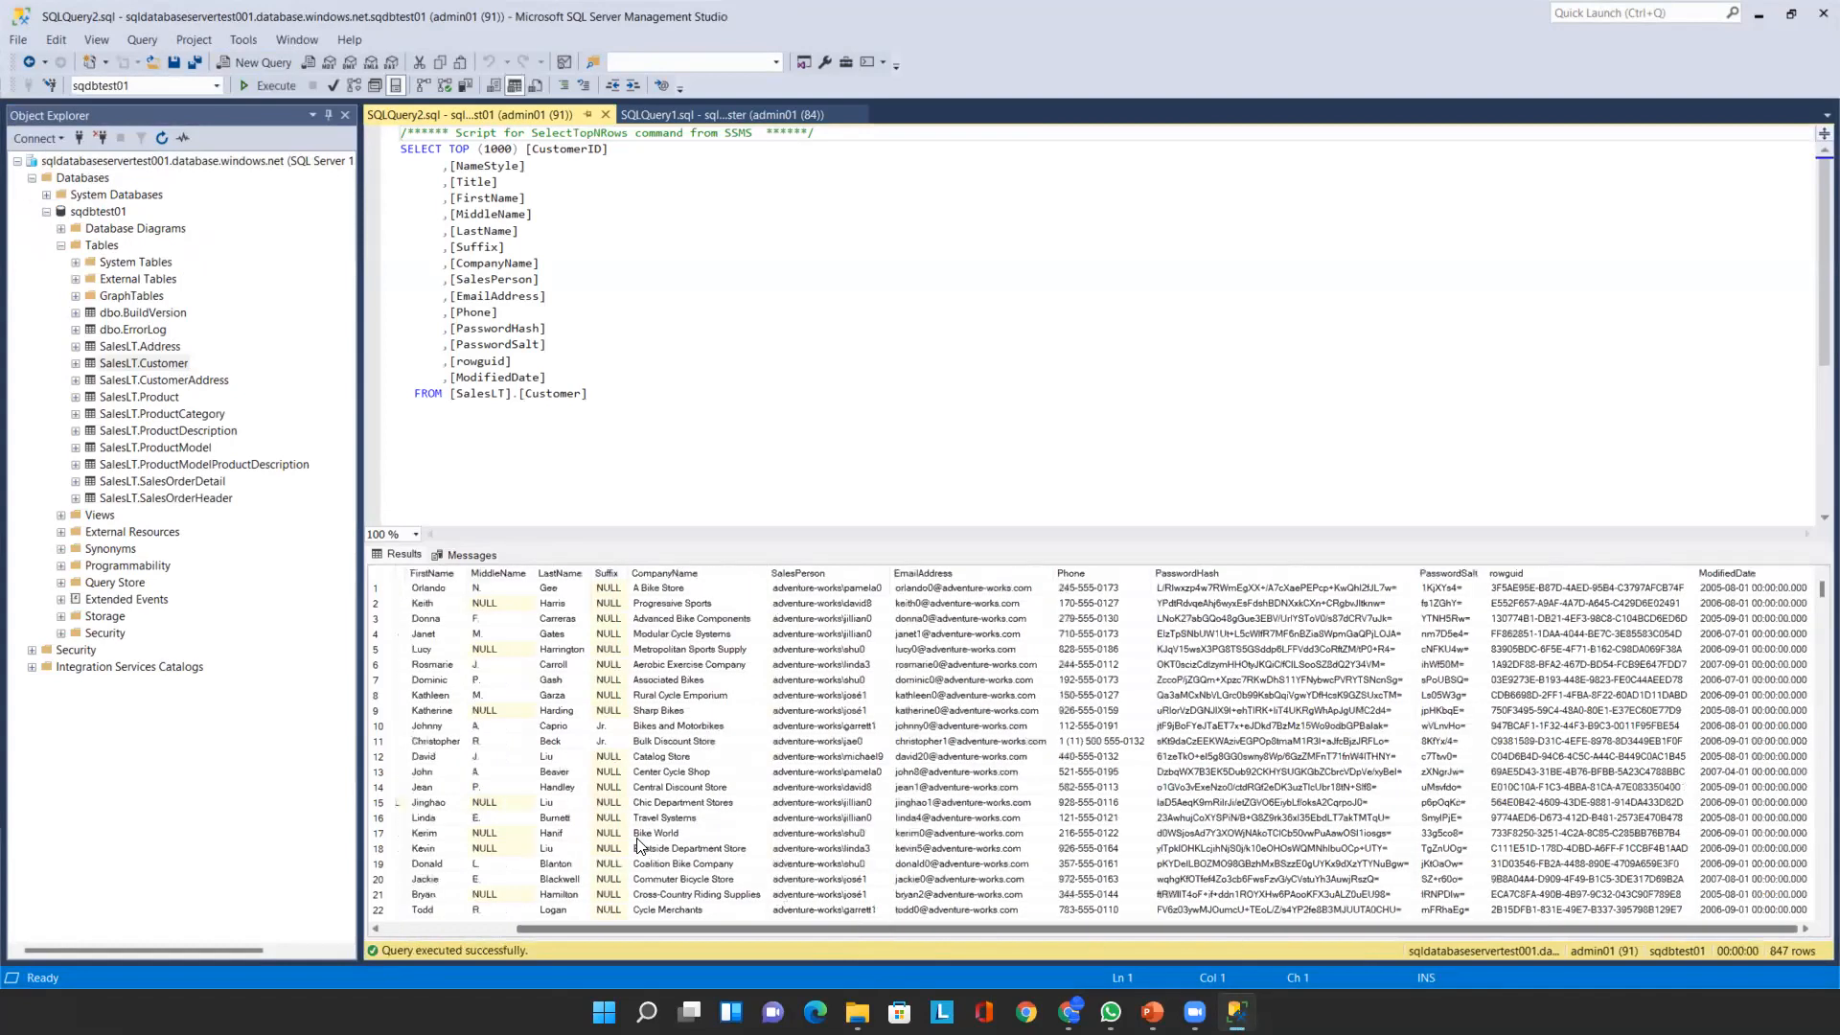